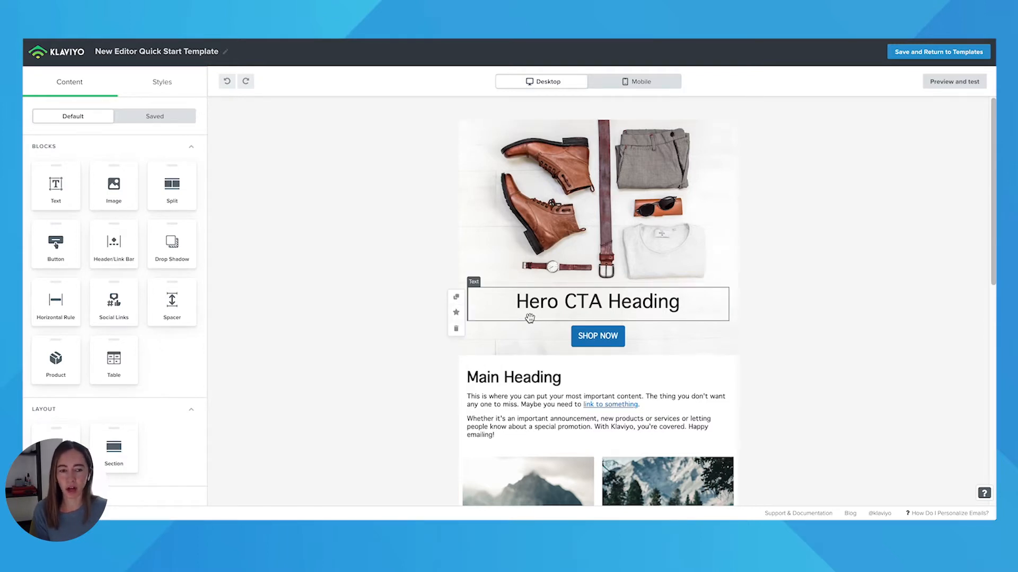
# Add a Drop Shadow block directly below the hero section of the template
pyautogui.scroll(-1, 546, 418)
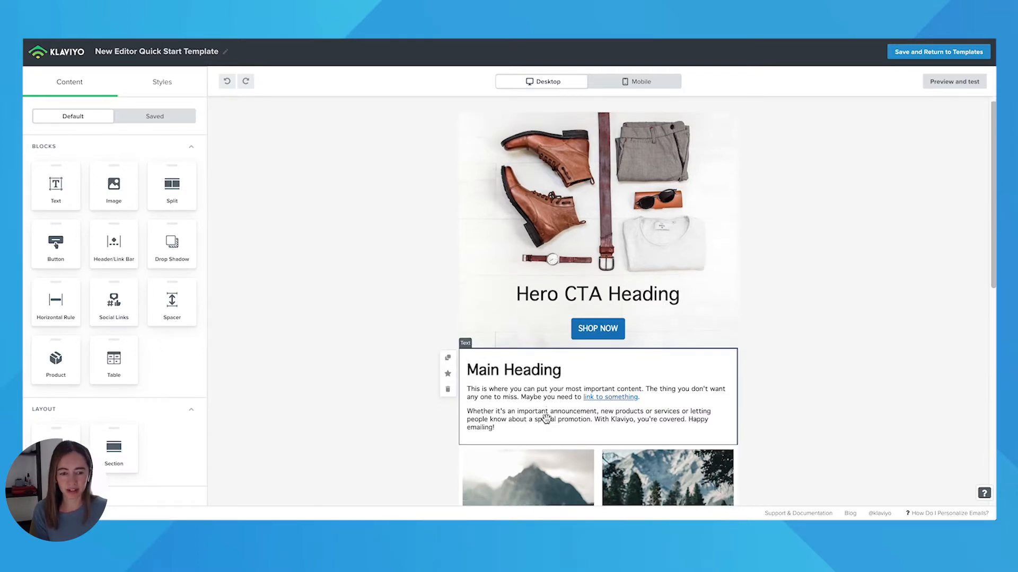
pyautogui.scroll(-4, 546, 418)
pyautogui.scroll(4, 565, 347)
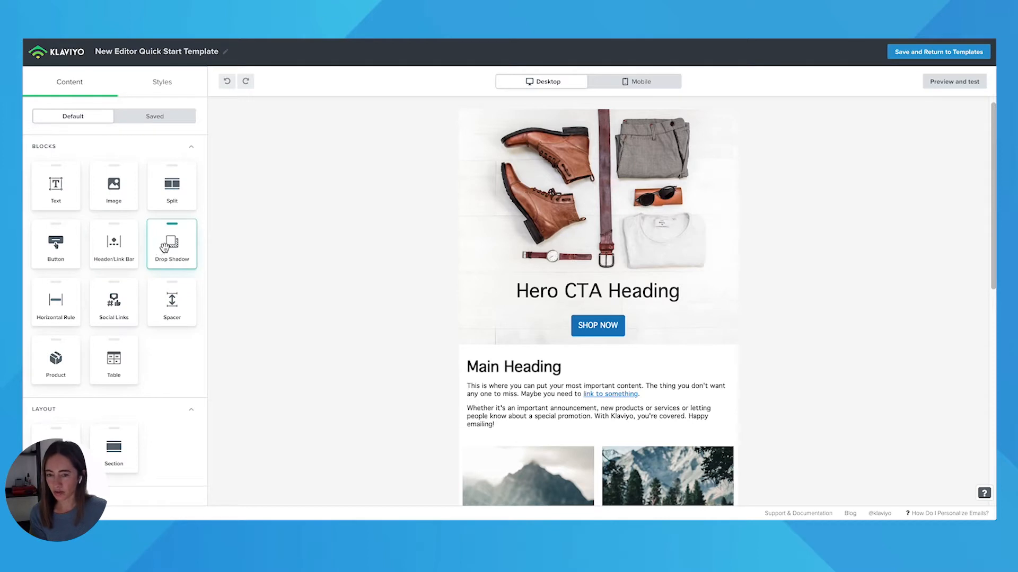
pyautogui.moveTo(171, 243); pyautogui.dragTo(500, 366)
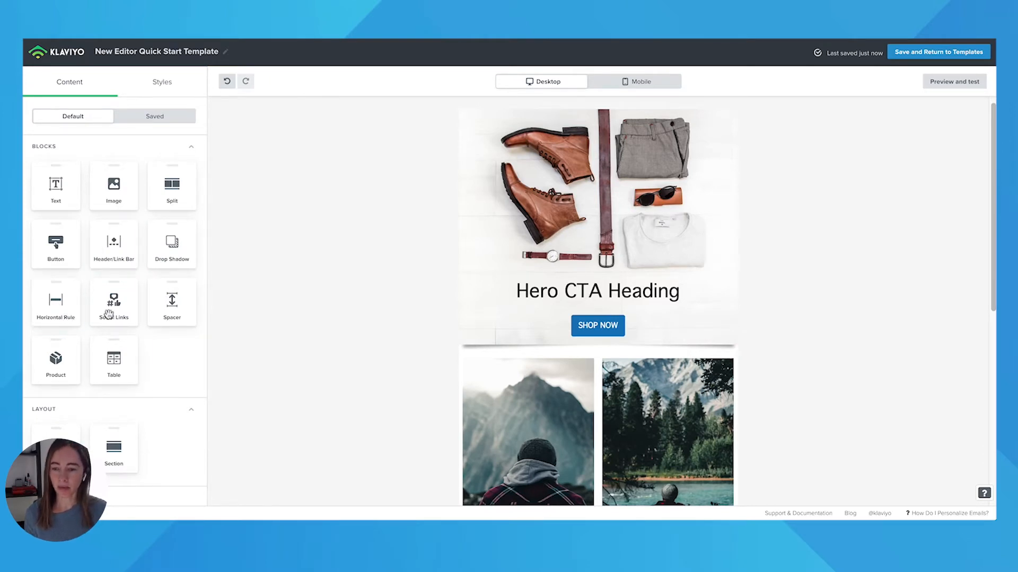
# Delete the Drop Shadow block below the hero section, along with the empty content placeholder left in its place
pyautogui.scroll(-5, 439, 345)
pyautogui.scroll(-3, 439, 345)
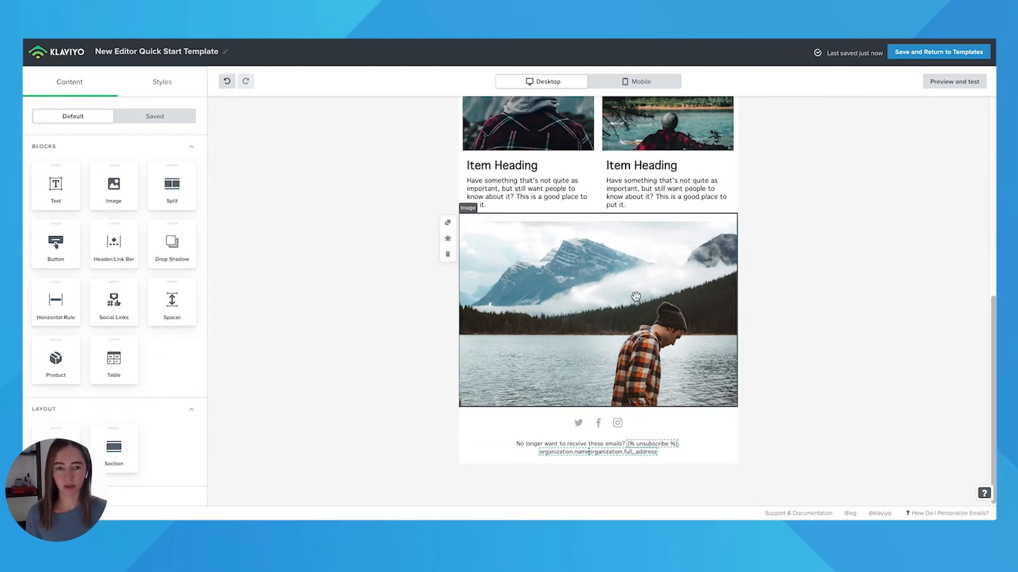
pyautogui.scroll(7, 636, 297)
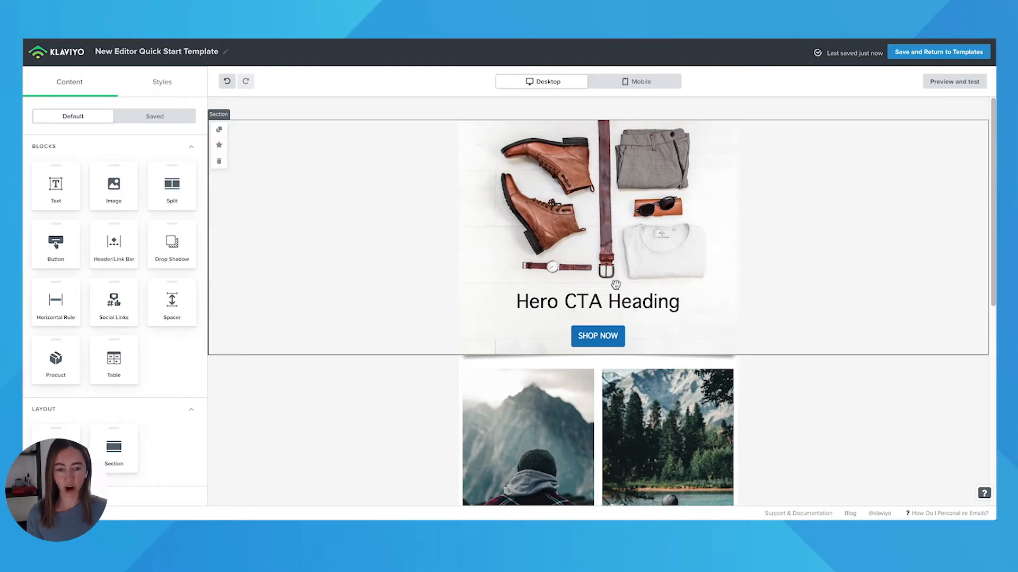
pyautogui.click(501, 362)
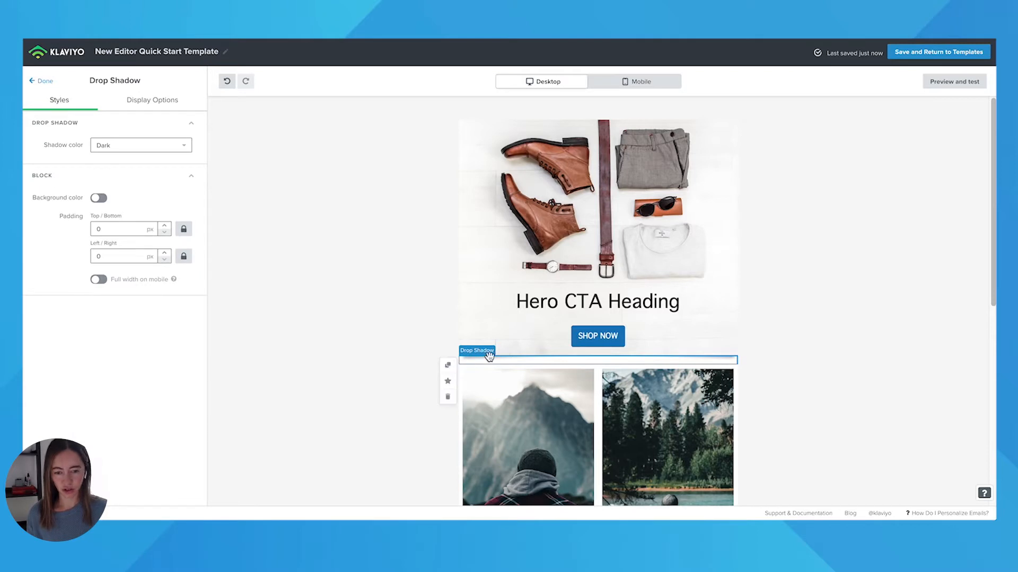
pyautogui.click(448, 398)
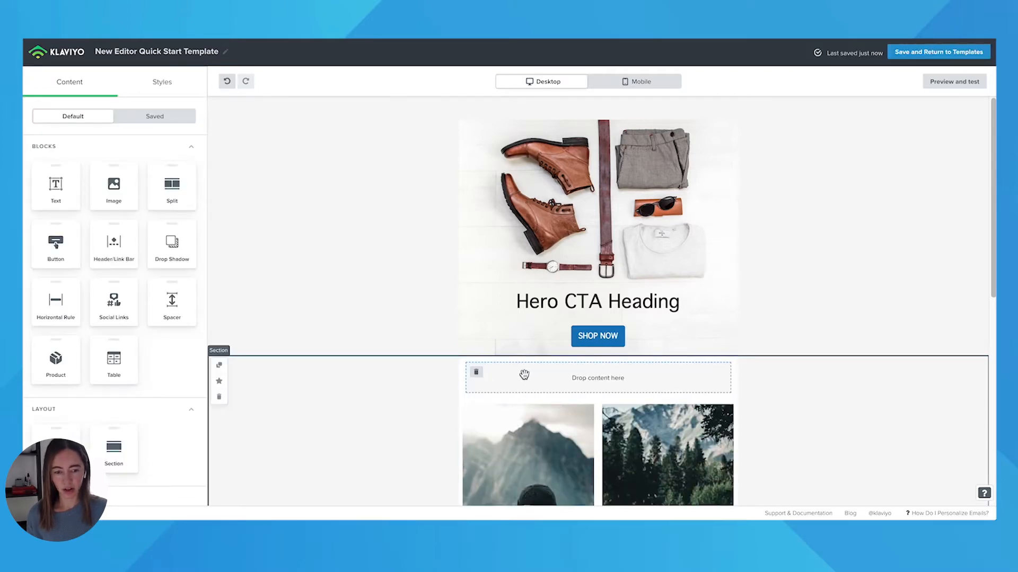
pyautogui.click(476, 374)
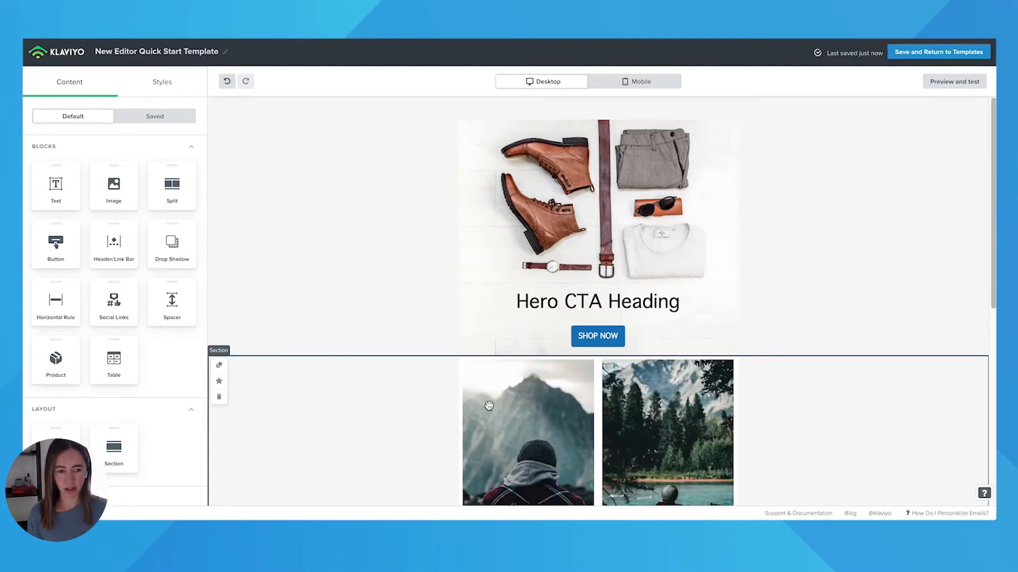
# Clear the hero section's background image, heading and Shop Now button, and delete the whole section
pyautogui.click(549, 202)
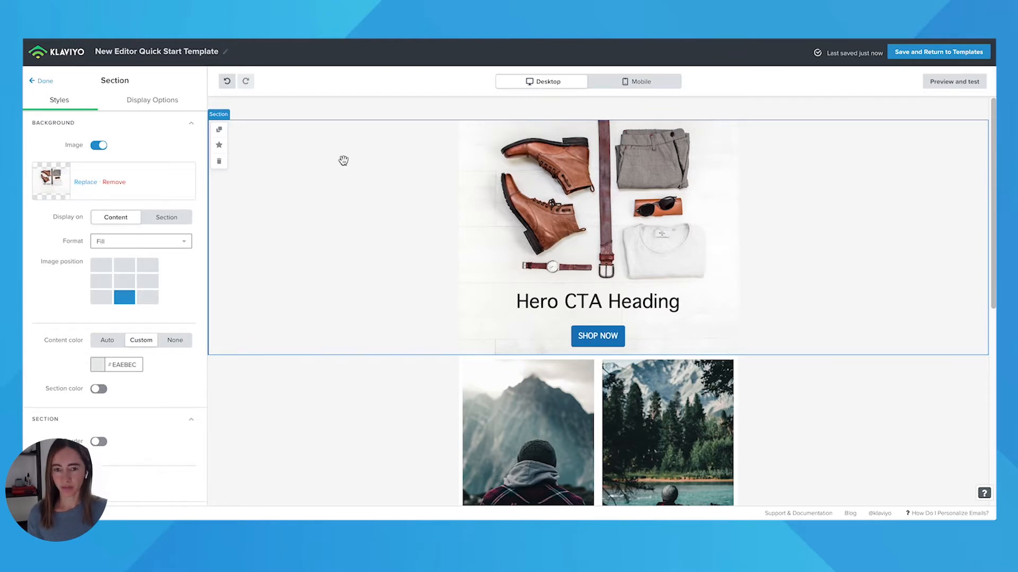
pyautogui.click(114, 183)
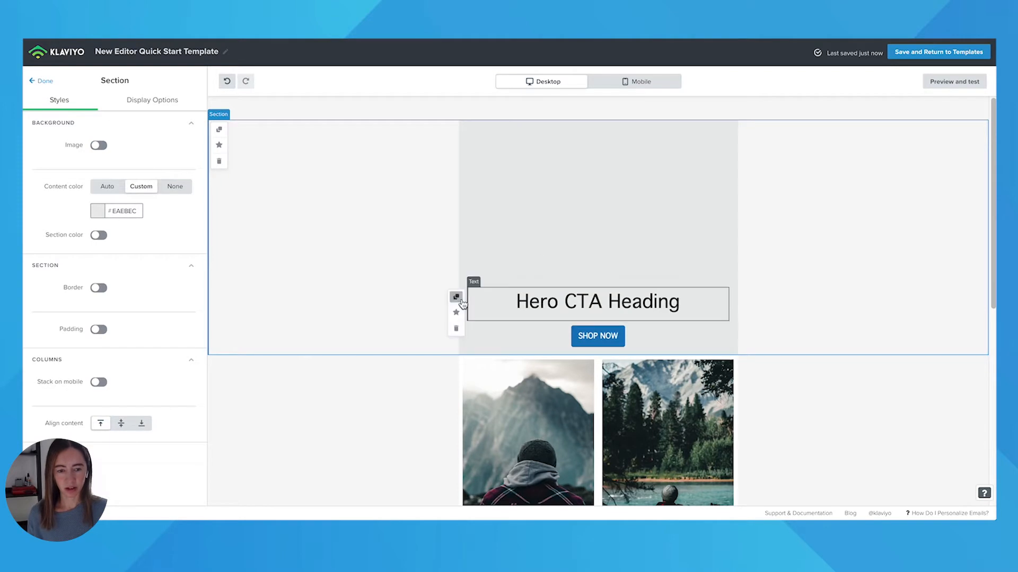
pyautogui.click(456, 329)
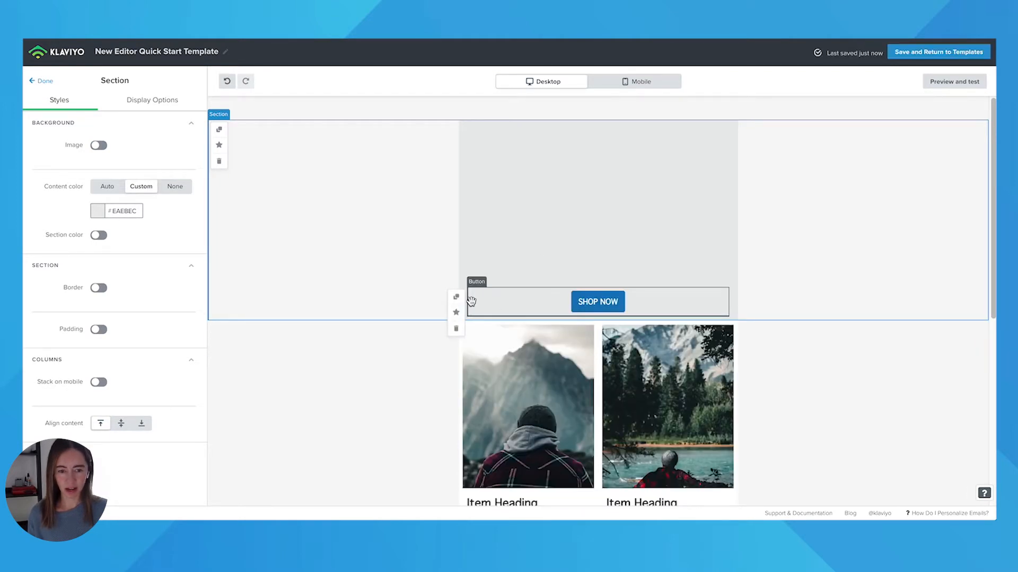
pyautogui.click(456, 328)
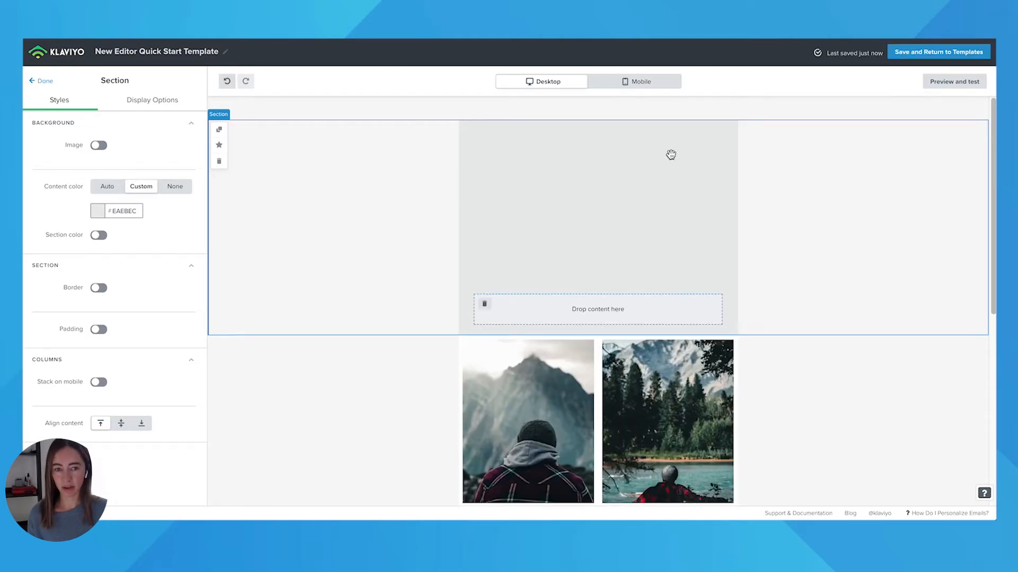
pyautogui.click(219, 161)
# Add an empty section at the very top of the template, above the two-column images, without a background image
pyautogui.moveTo(95, 184)
pyautogui.mouseDown()
pyautogui.moveTo(559, 158)
pyautogui.moveTo(608, 136)
pyautogui.moveTo(597, 104)
pyautogui.moveTo(589, 131)
pyautogui.moveTo(23, 214)
pyautogui.moveTo(111, 199)
pyautogui.mouseUp()
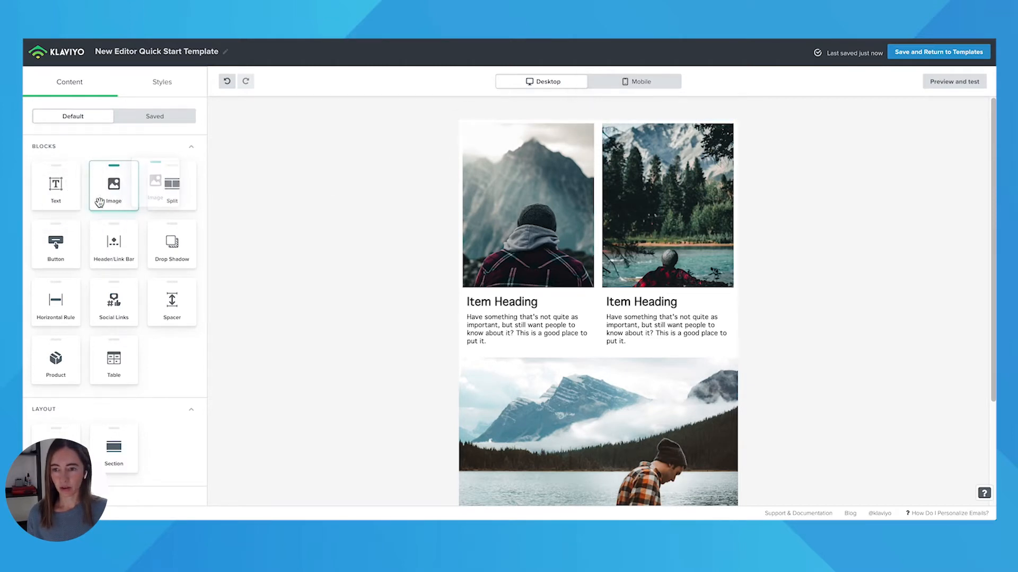
pyautogui.moveTo(114, 452); pyautogui.dragTo(528, 174)
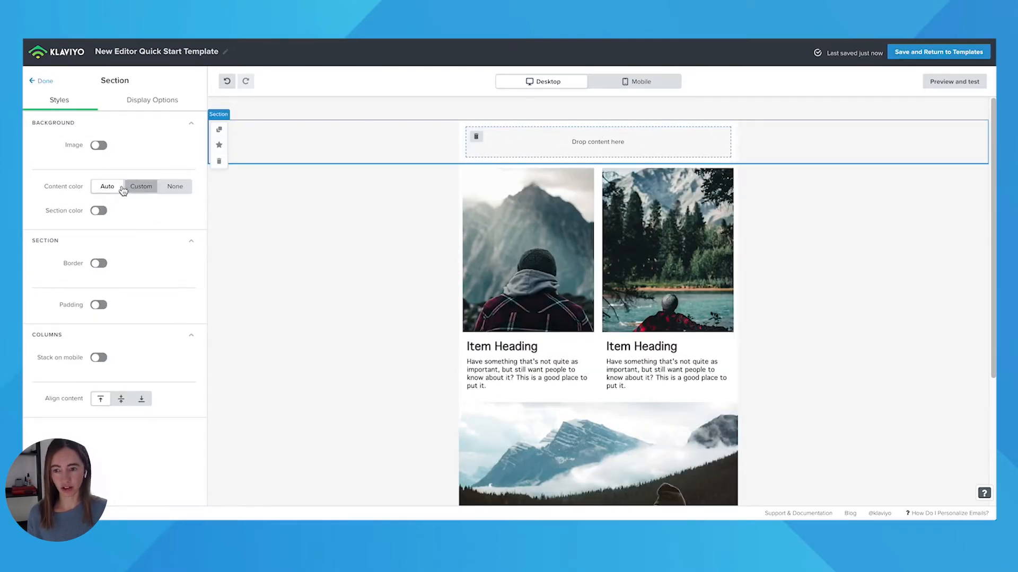
pyautogui.click(101, 149)
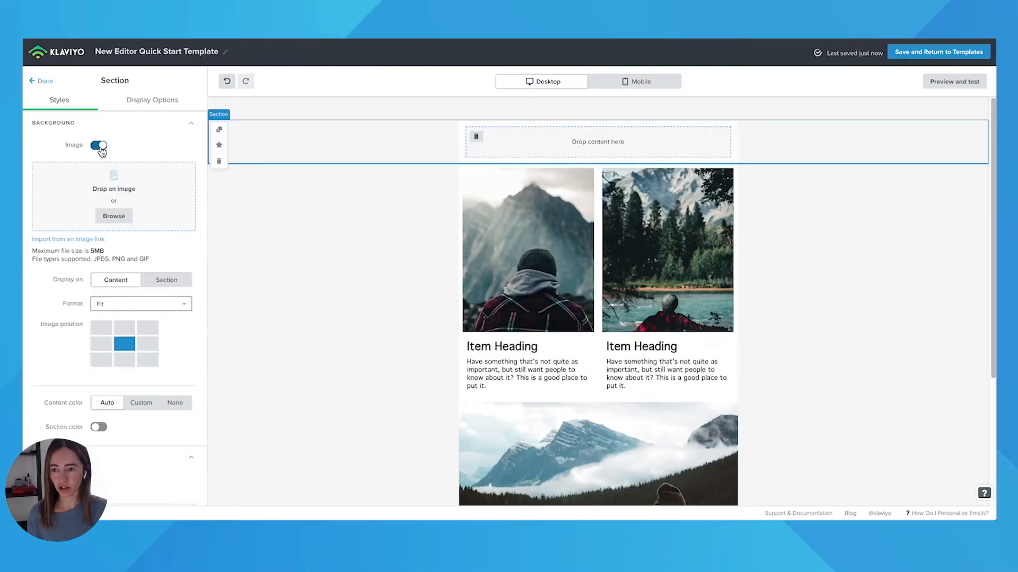
pyautogui.click(99, 146)
pyautogui.click(43, 82)
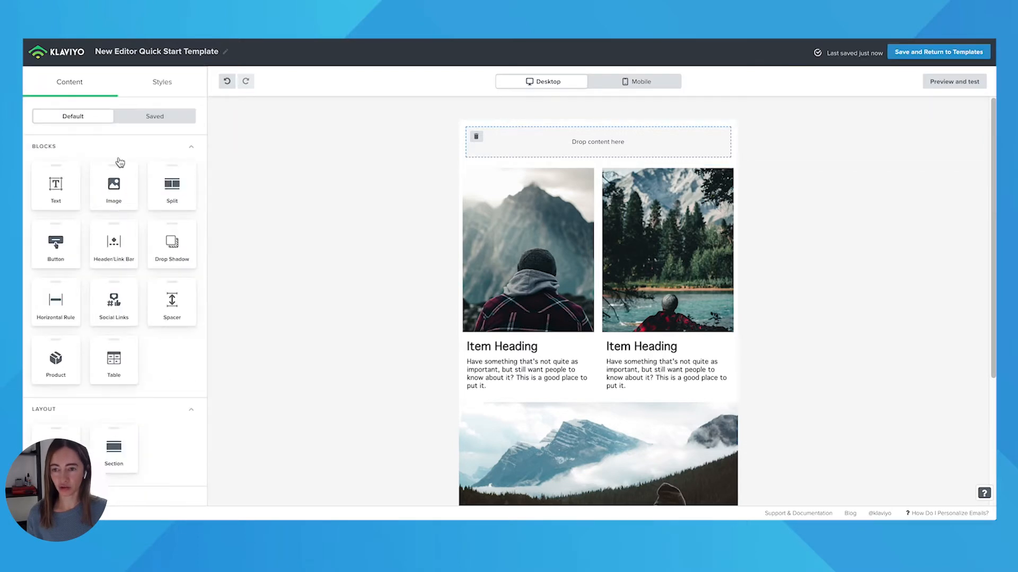
# Place an Image block in the empty top section and fill it with logo.1 from the image library
pyautogui.moveTo(114, 184); pyautogui.dragTo(581, 150)
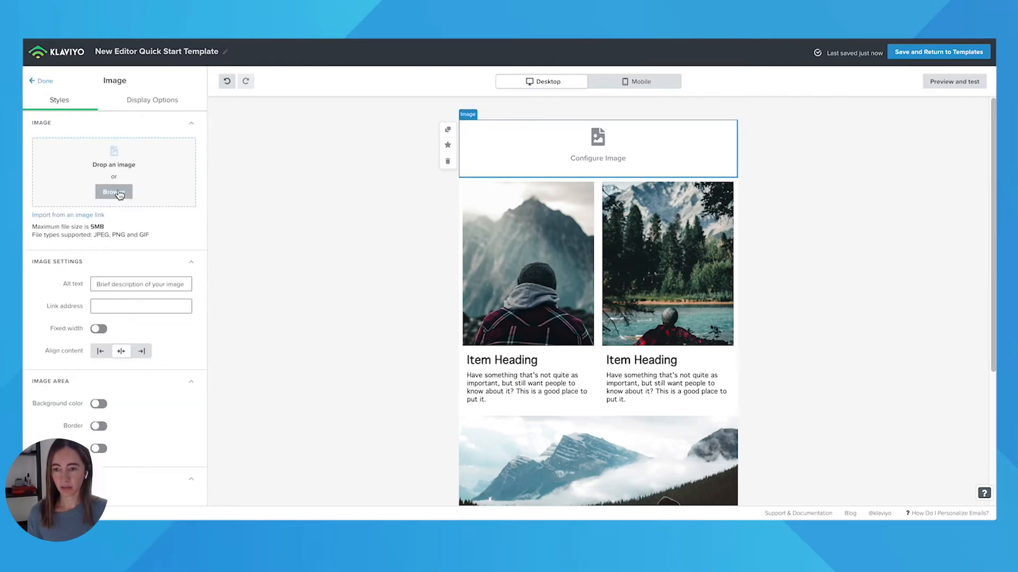
pyautogui.click(117, 192)
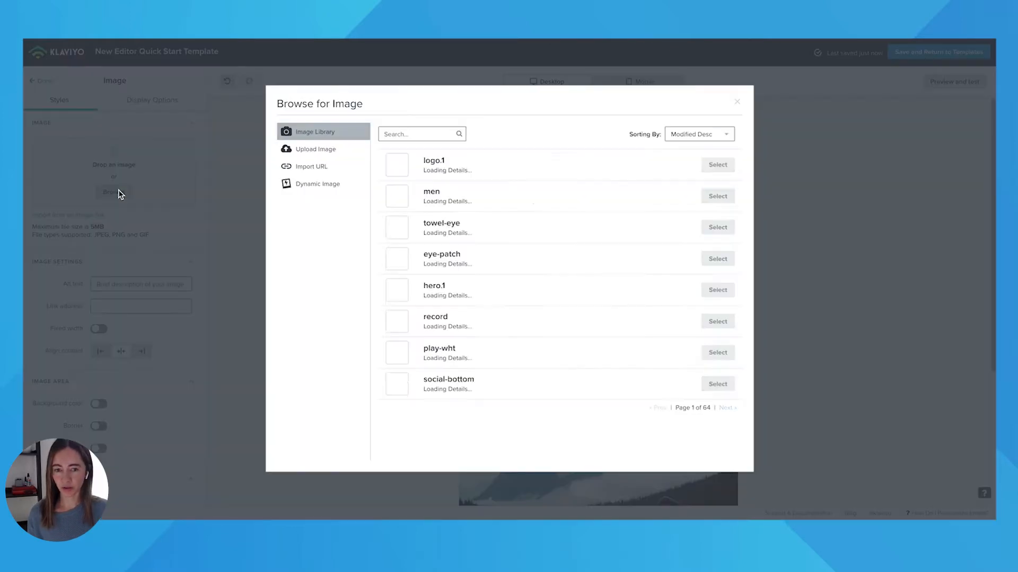
pyautogui.click(718, 165)
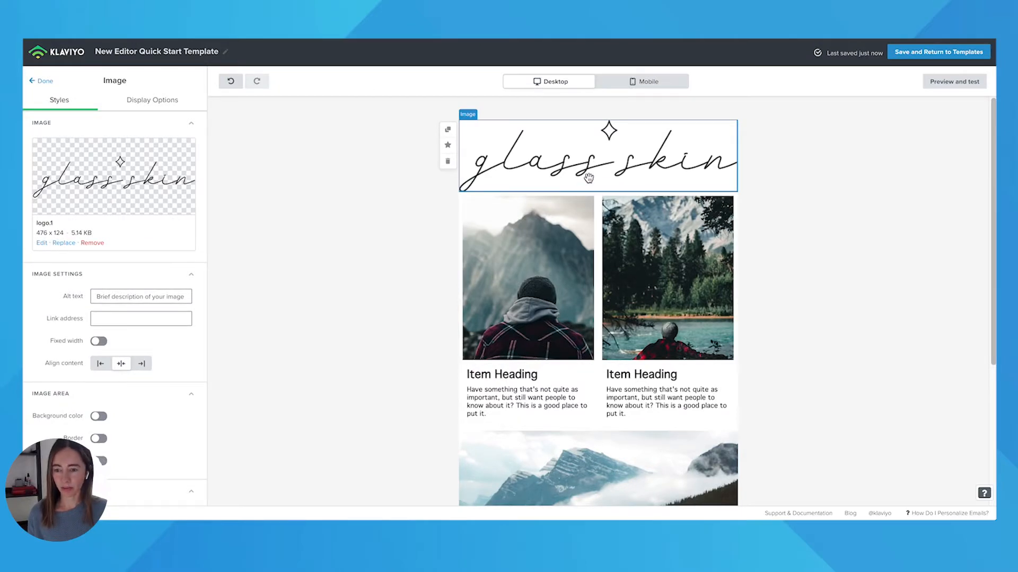
# Give the logo image the alt text "Glass Skin Logo" and the link address glassskin.com
pyautogui.scroll(-1, 164, 232)
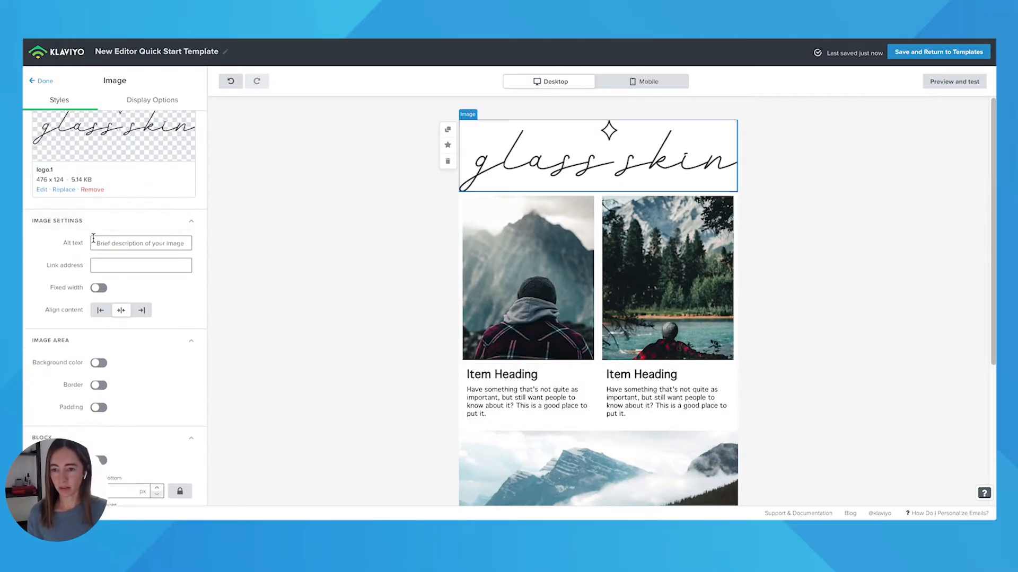
pyautogui.scroll(2, 155, 397)
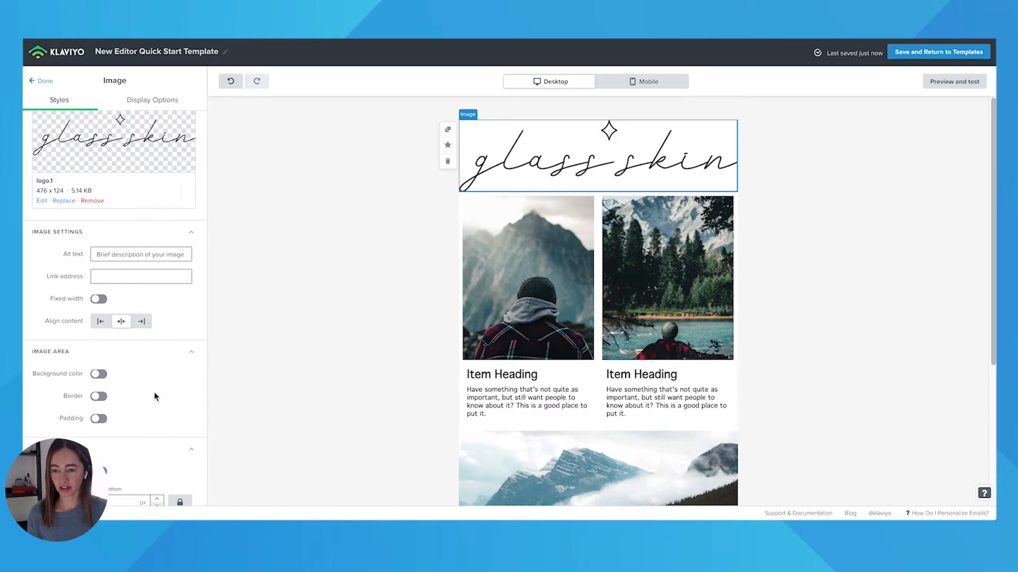
pyautogui.click(165, 101)
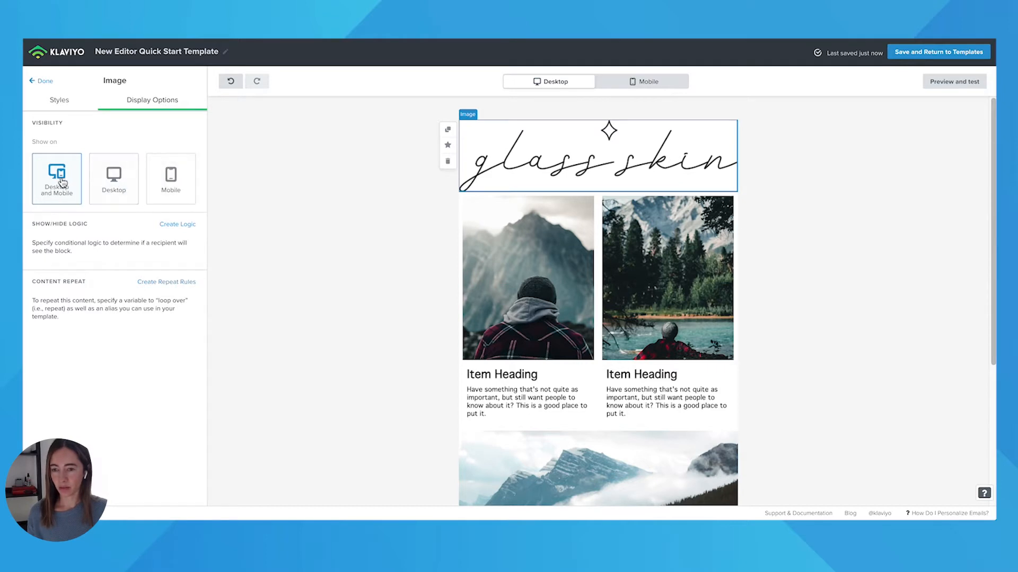
pyautogui.click(59, 100)
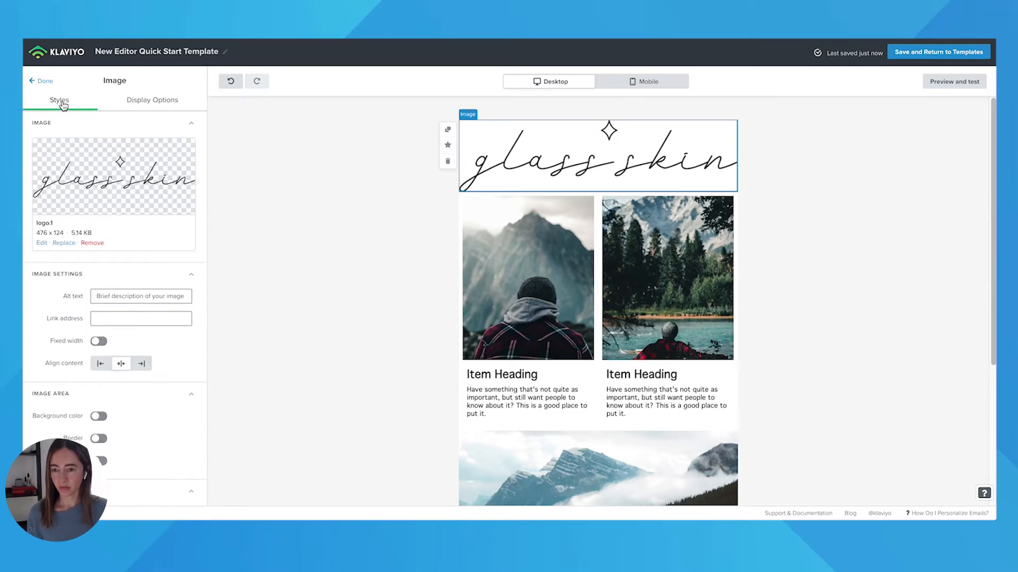
pyautogui.scroll(-1, 143, 251)
pyautogui.click(104, 253)
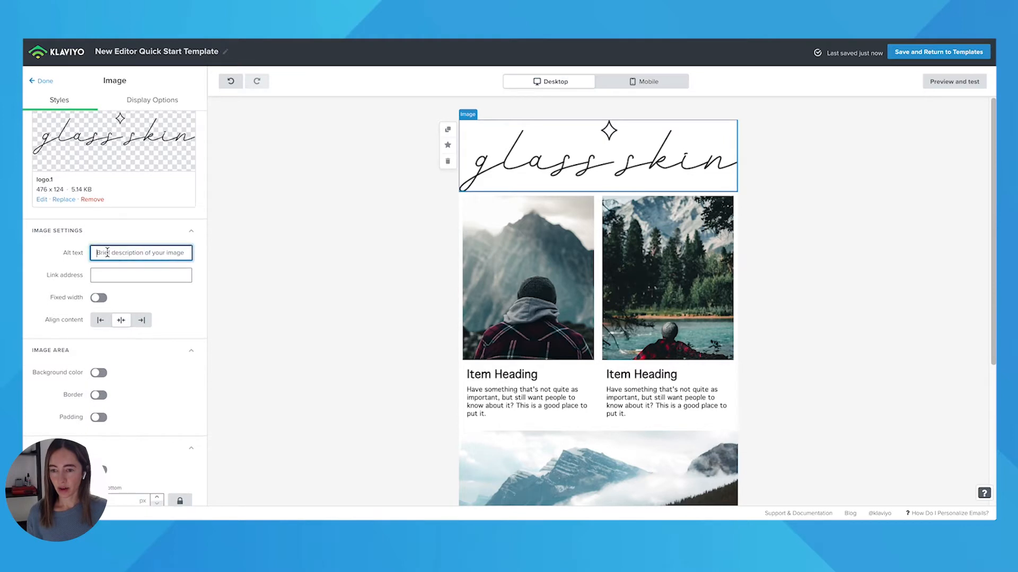
pyautogui.write('Glass Skin Logo')
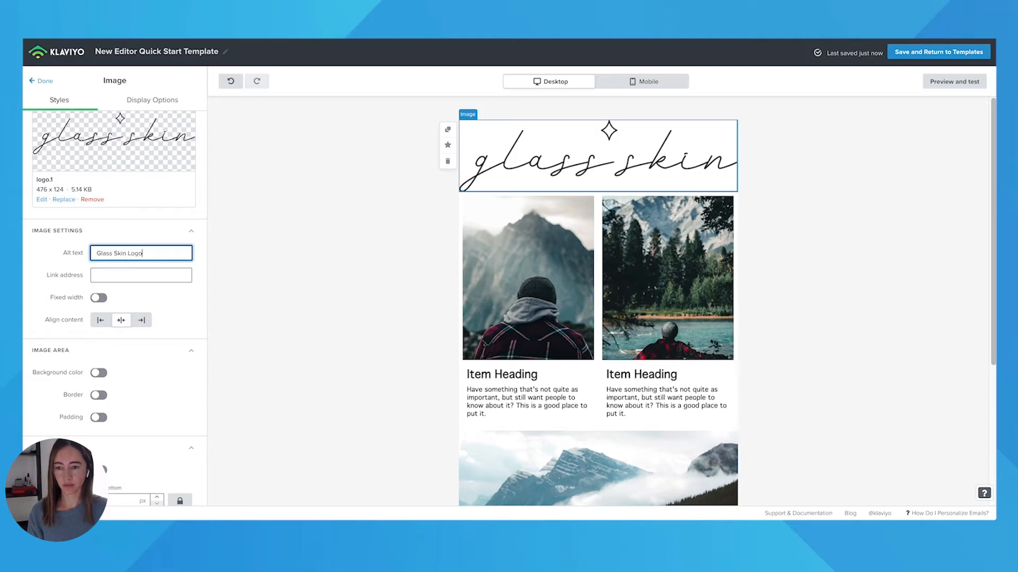
pyautogui.press('Tab')
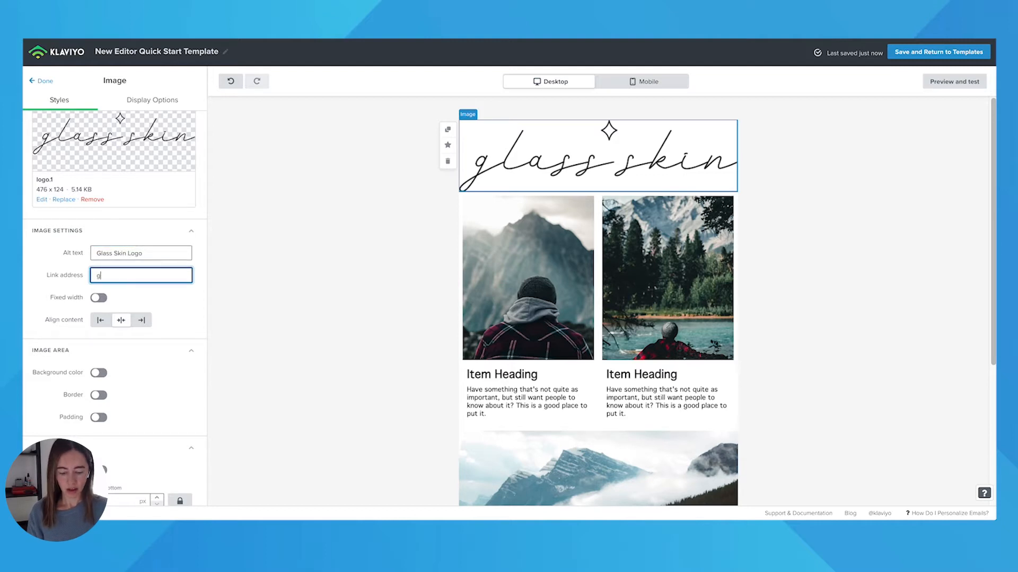
pyautogui.write('glassskin.com')
pyautogui.press('Tab')
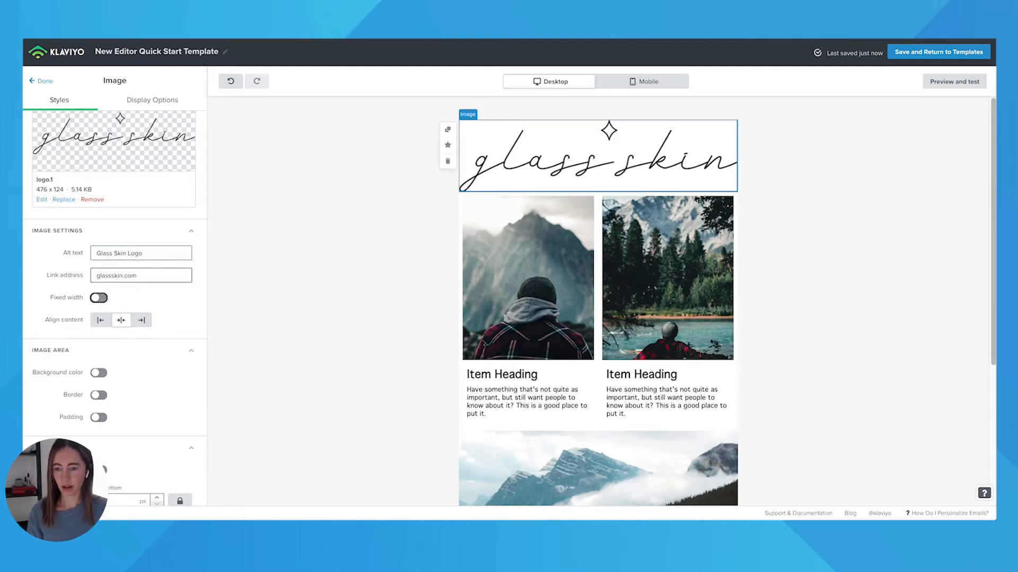
# Turn on fixed width for the logo image and set it to 250 px
pyautogui.scroll(-1, 99, 257)
pyautogui.click(98, 254)
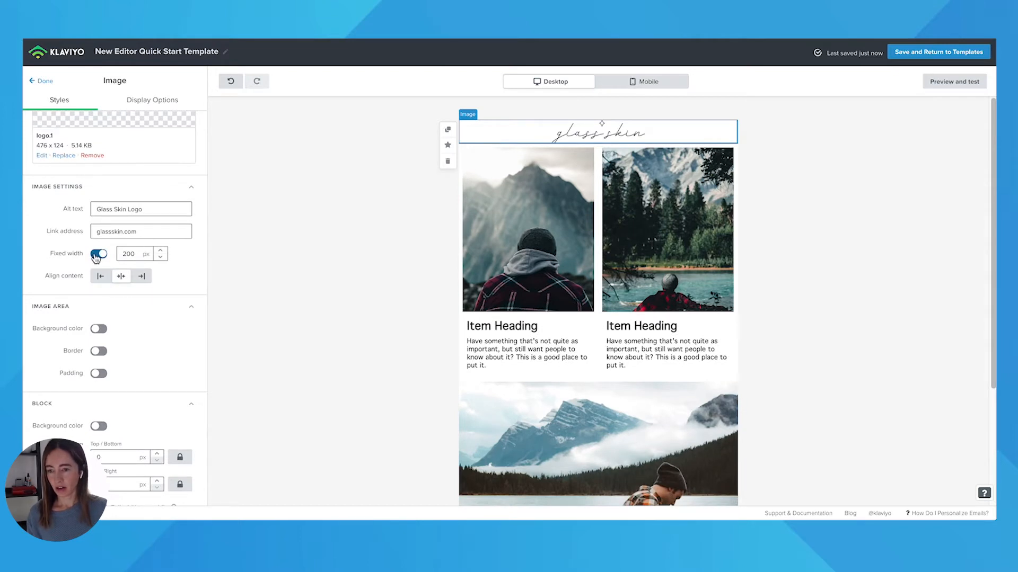
pyautogui.click(99, 255)
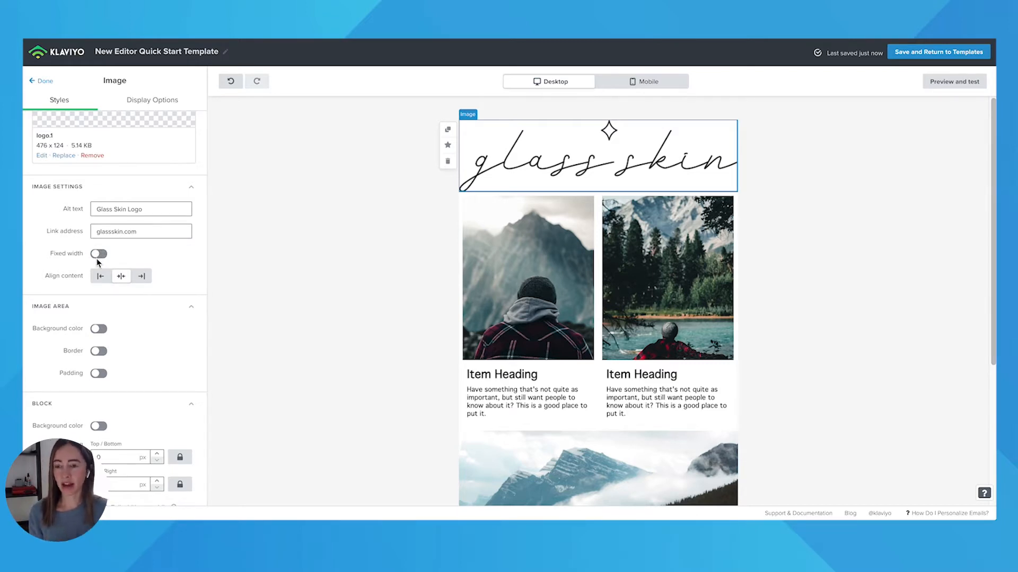
pyautogui.click(98, 255)
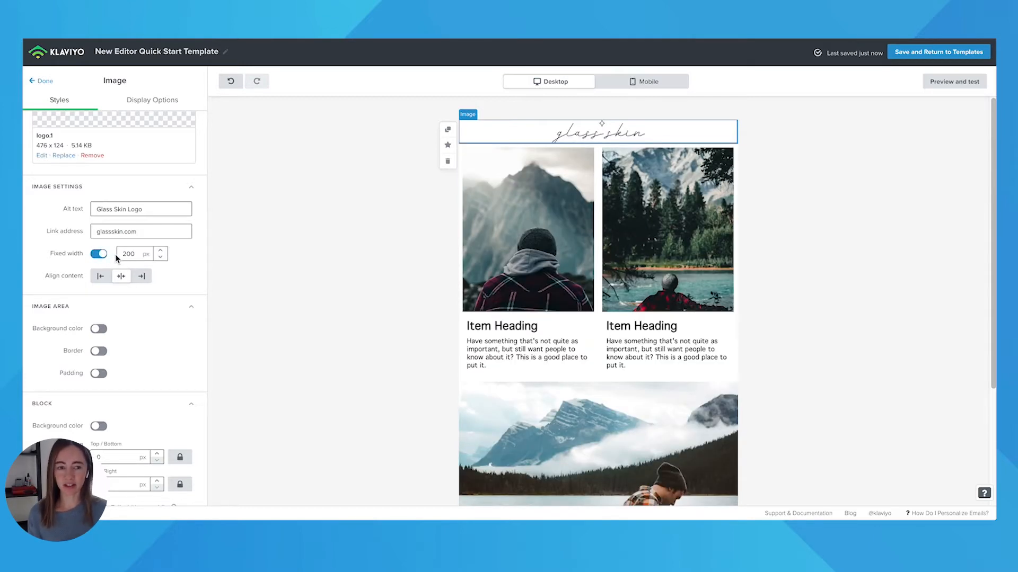
pyautogui.doubleClick(129, 254)
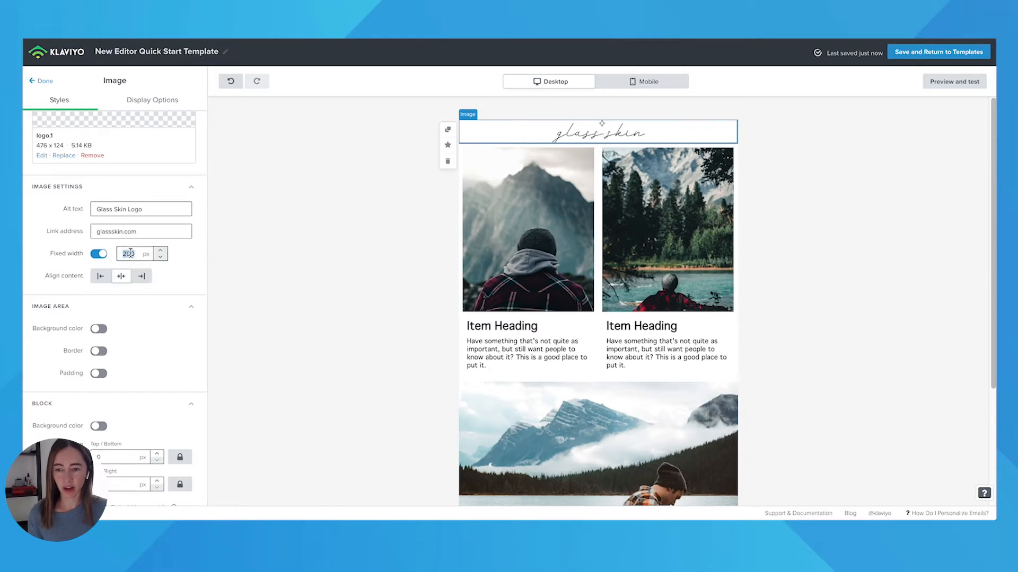
pyautogui.write('2')
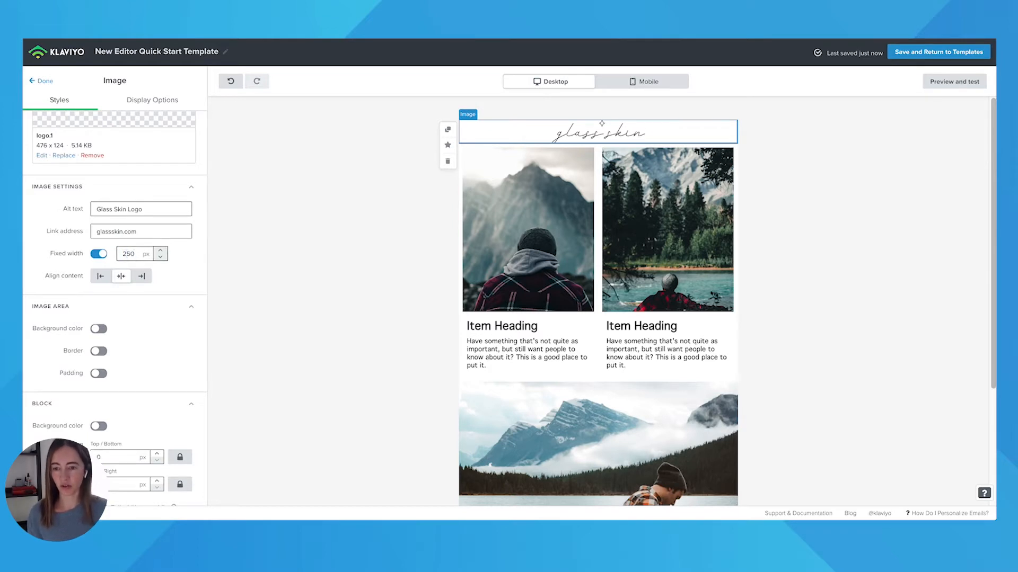
# Set the logo block's top and bottom padding to 20 px
pyautogui.scroll(-1, 169, 294)
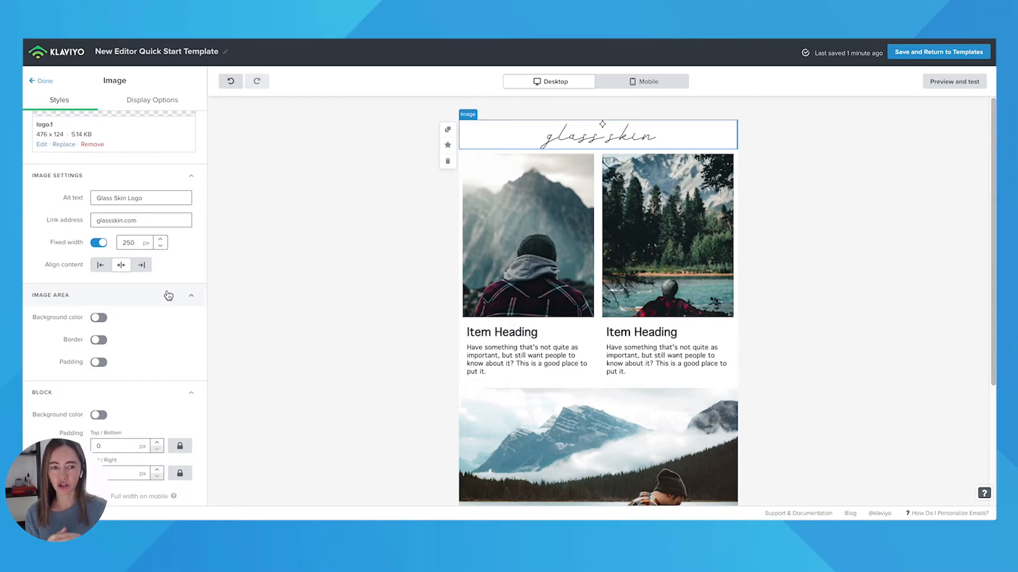
pyautogui.scroll(-1, 186, 336)
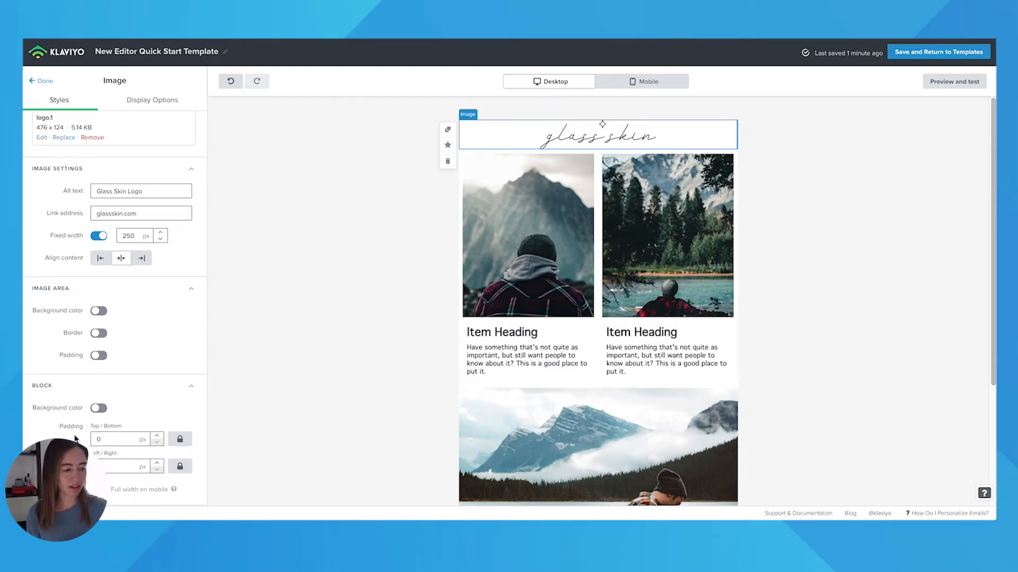
pyautogui.doubleClick(114, 438)
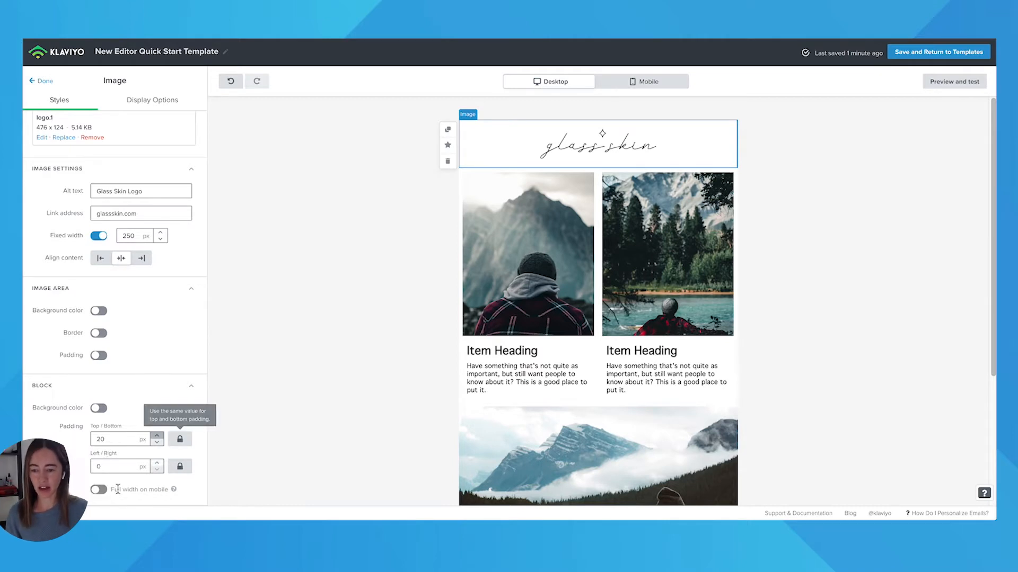
# Toggle full width on mobile for the logo block and finish editing its settings
pyautogui.click(99, 490)
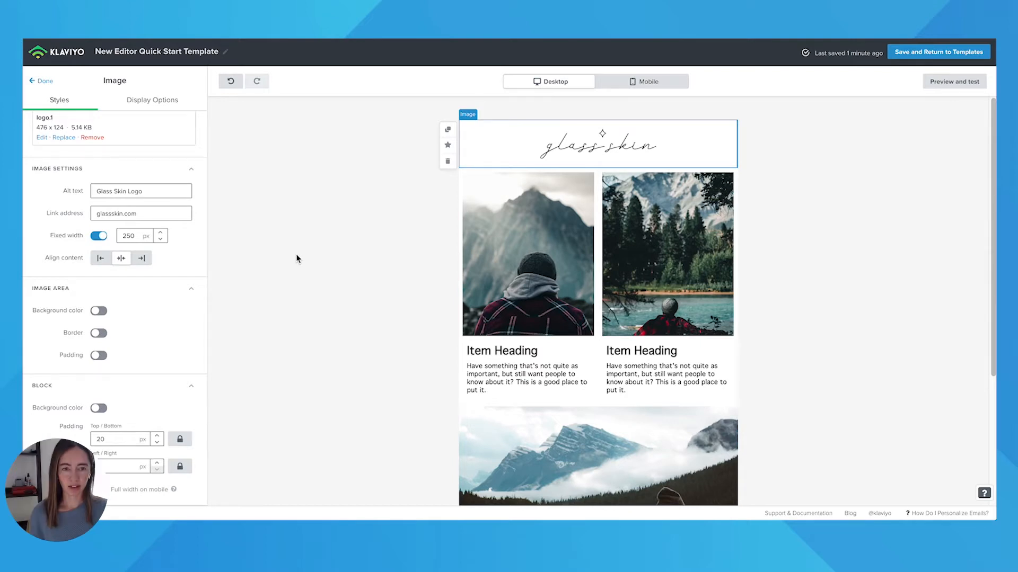
pyautogui.scroll(3, 174, 221)
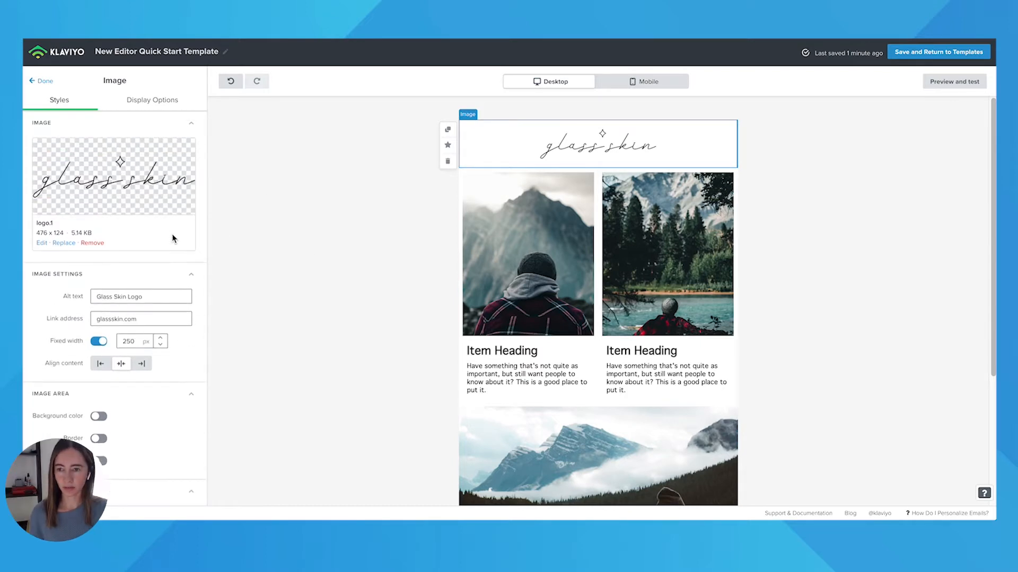
pyautogui.click(43, 81)
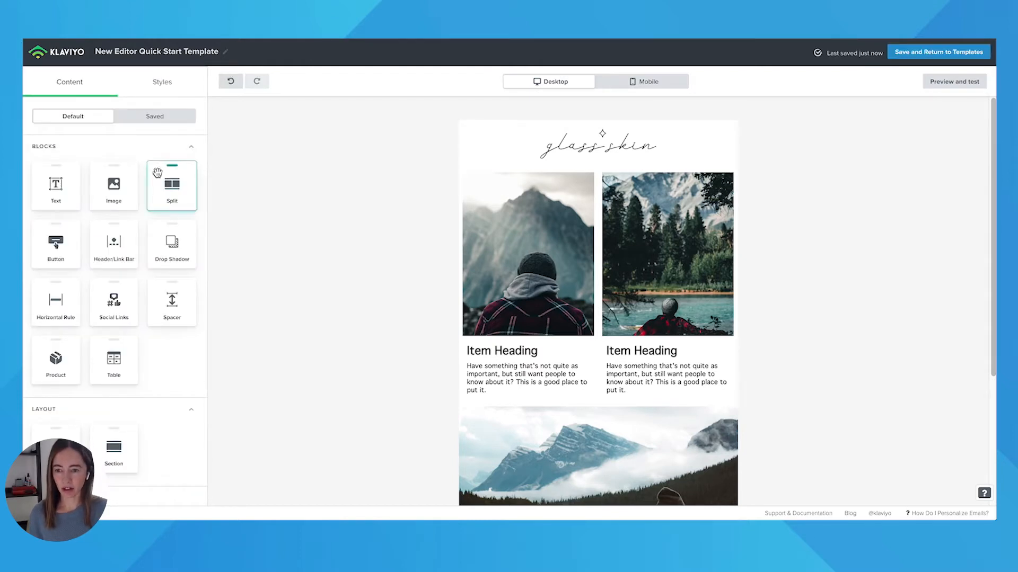
# Add a new section directly below the logo header and place an Image block in it
pyautogui.moveTo(110, 189); pyautogui.dragTo(391, 198)
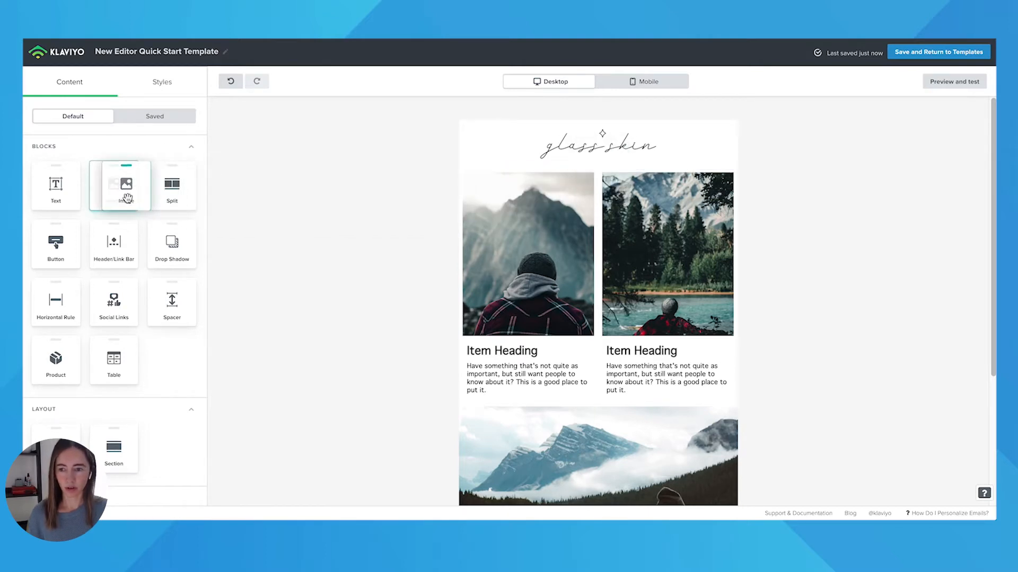
pyautogui.moveTo(115, 454); pyautogui.dragTo(553, 219)
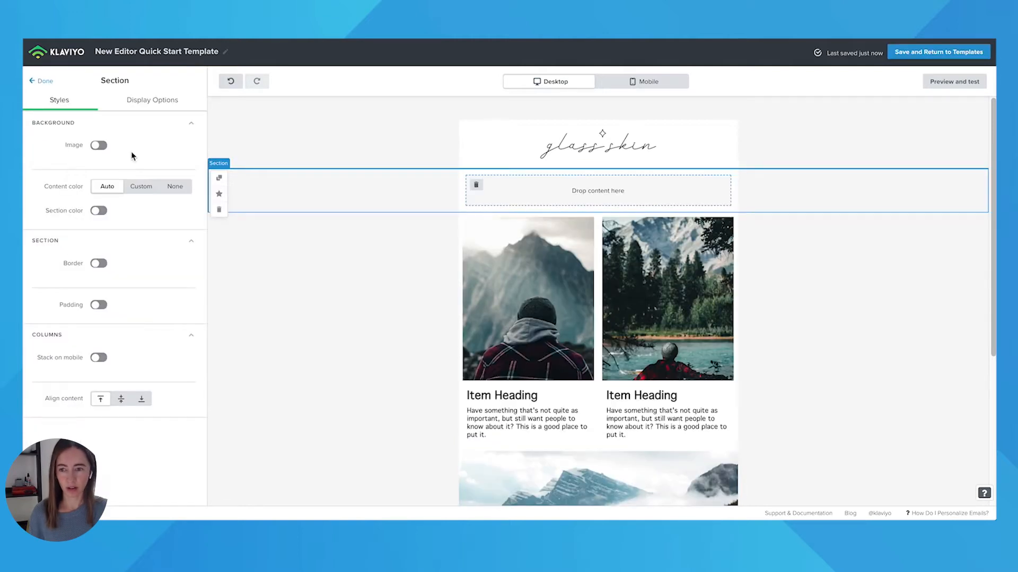
pyautogui.click(44, 85)
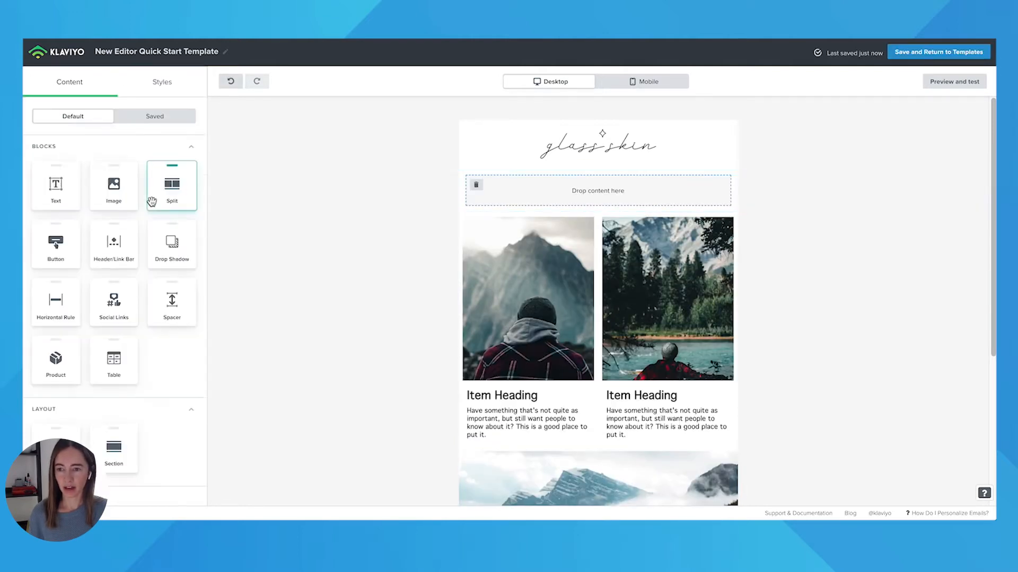
pyautogui.moveTo(132, 204); pyautogui.dragTo(601, 191)
pyautogui.click(602, 192)
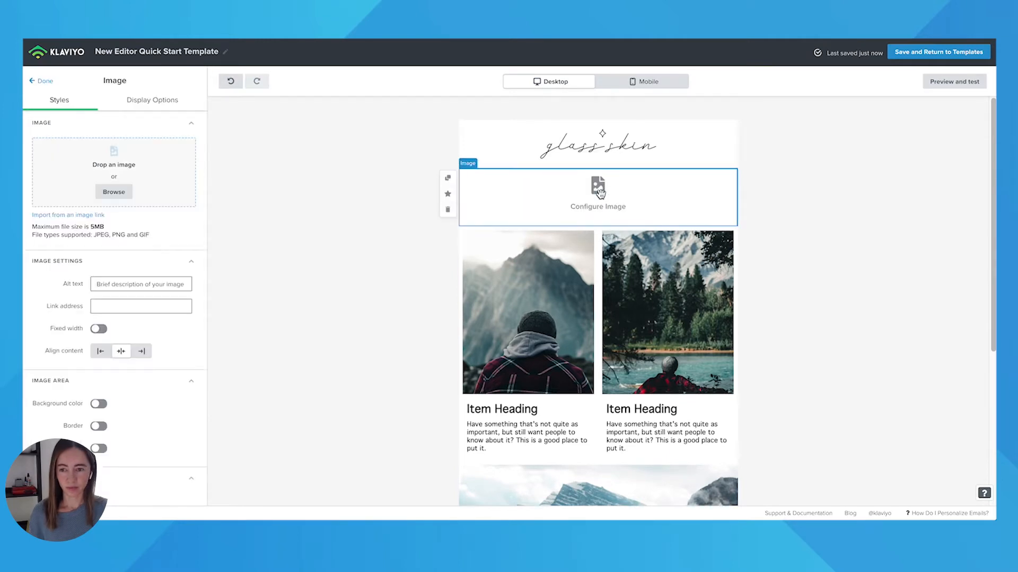
# Upload hero1.jpg from the computer into the empty image block below the logo
pyautogui.click(113, 194)
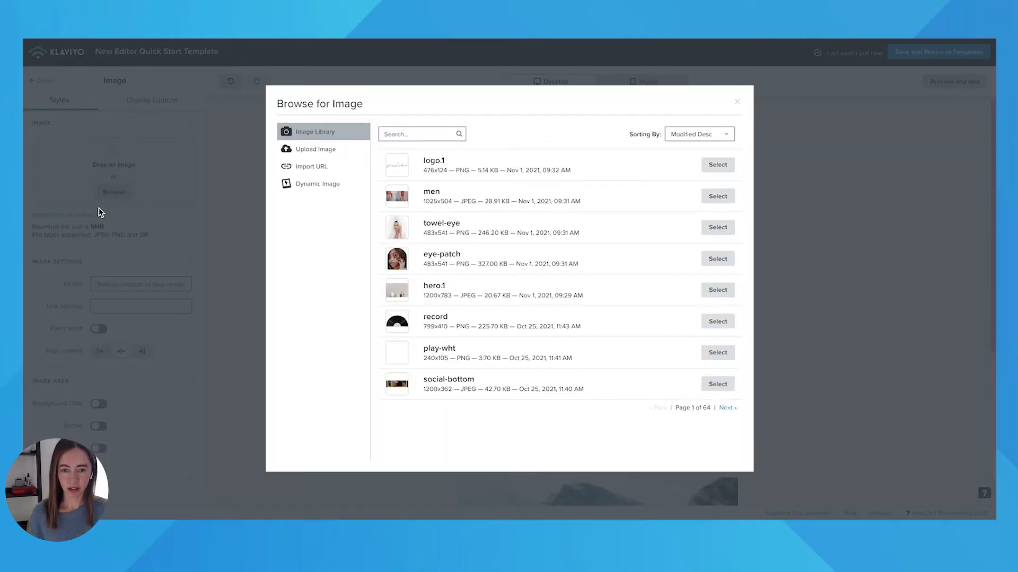
pyautogui.click(314, 149)
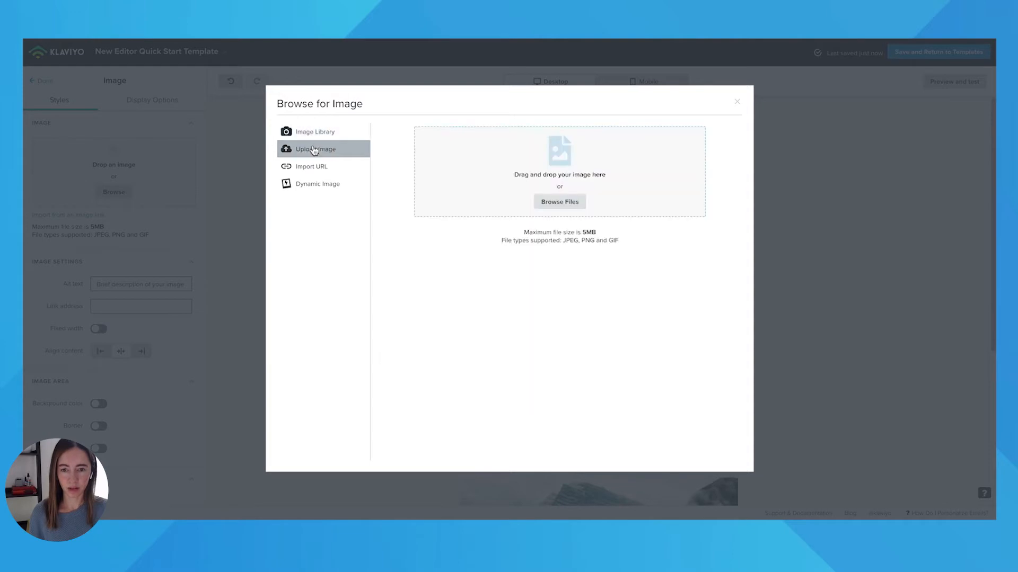
pyautogui.click(558, 202)
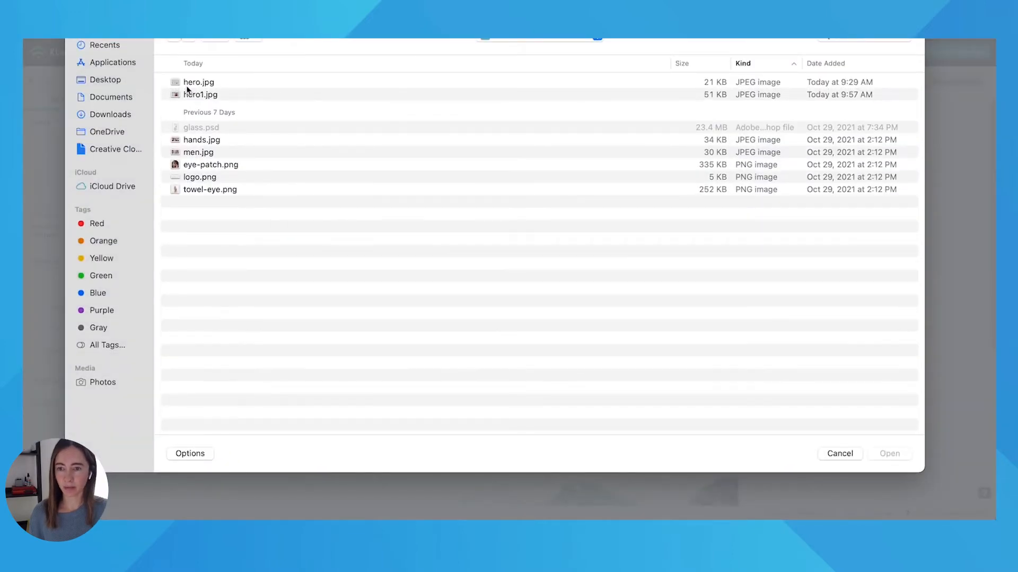
pyautogui.doubleClick(187, 94)
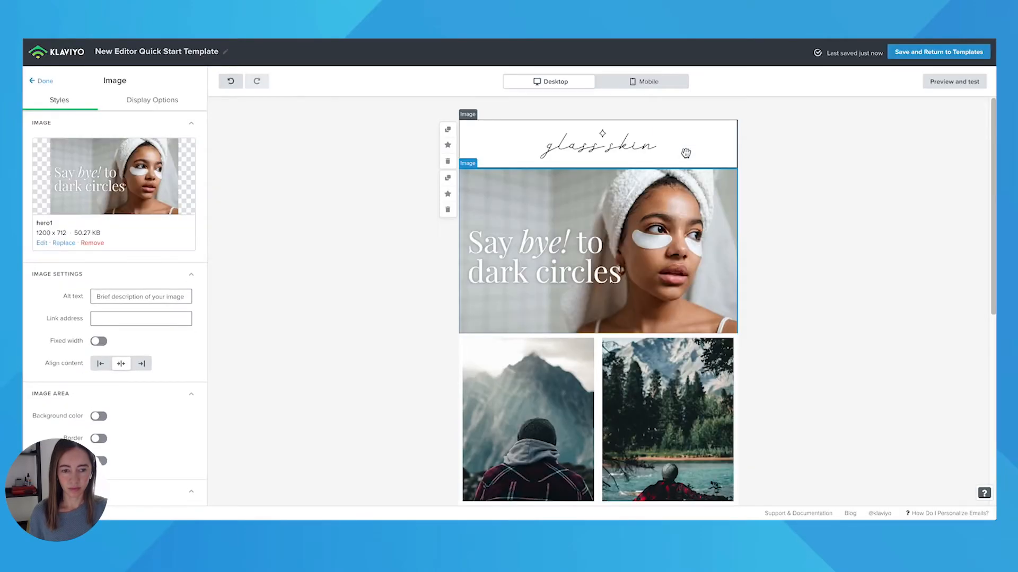
# Give the hero image the alt text "Say bye to dark circles - image of woman with eye patches" and the link address glassskin.com
pyautogui.click(138, 299)
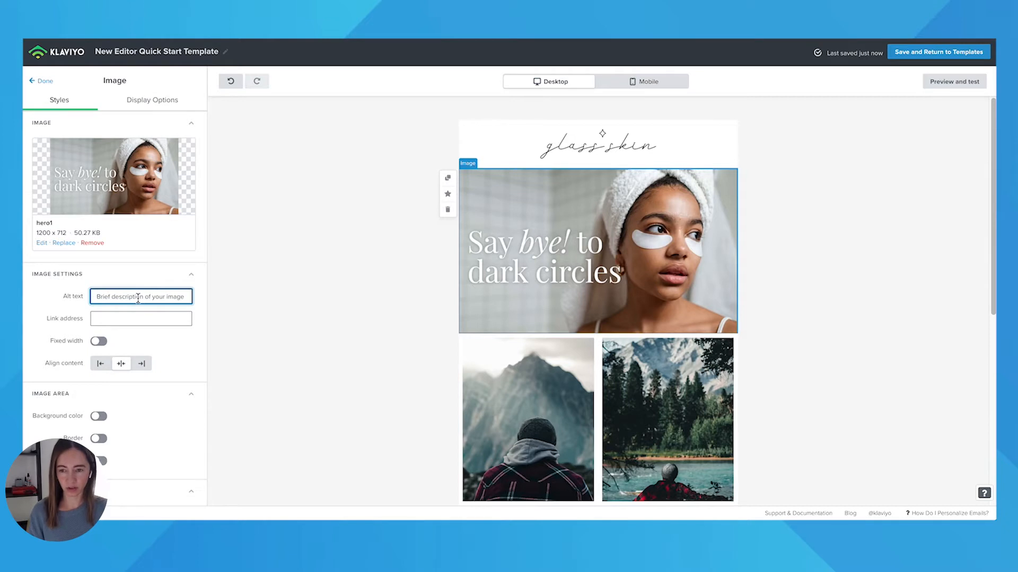
pyautogui.write('Say bye to dark circles')
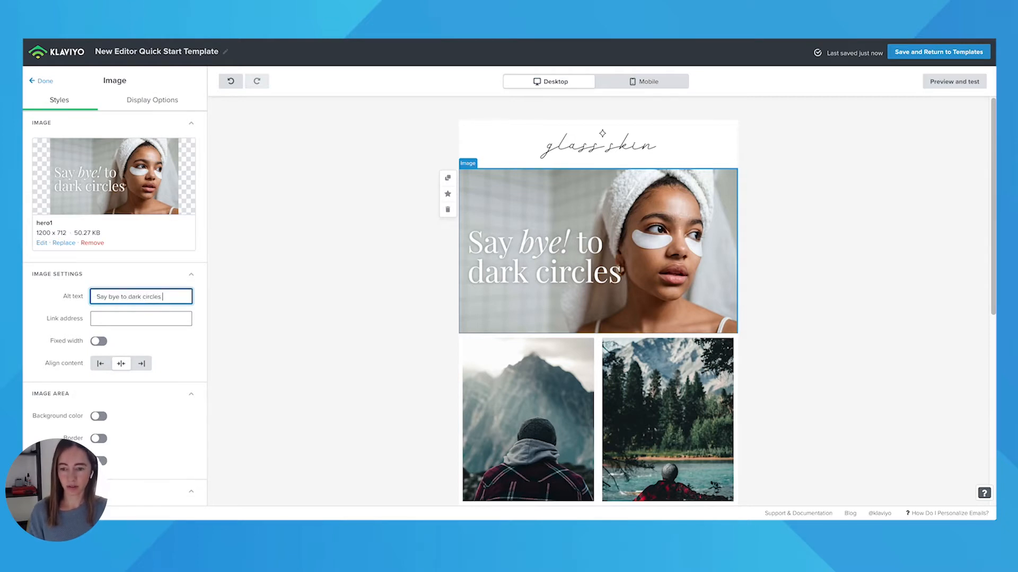
pyautogui.write(' - image of woman in')
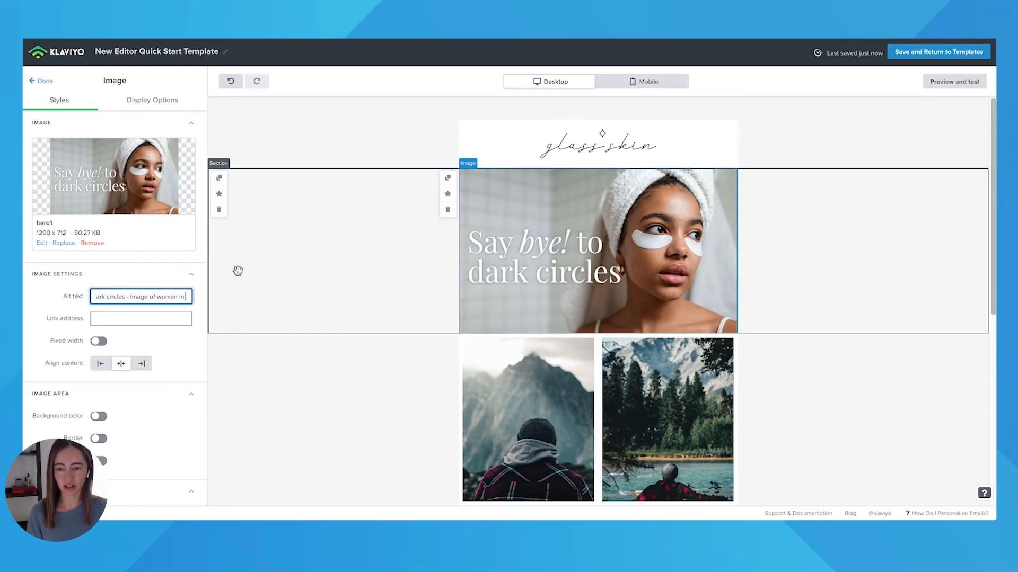
pyautogui.press('BackSpace')
pyautogui.press('BackSpace')
pyautogui.write('with eye patches')
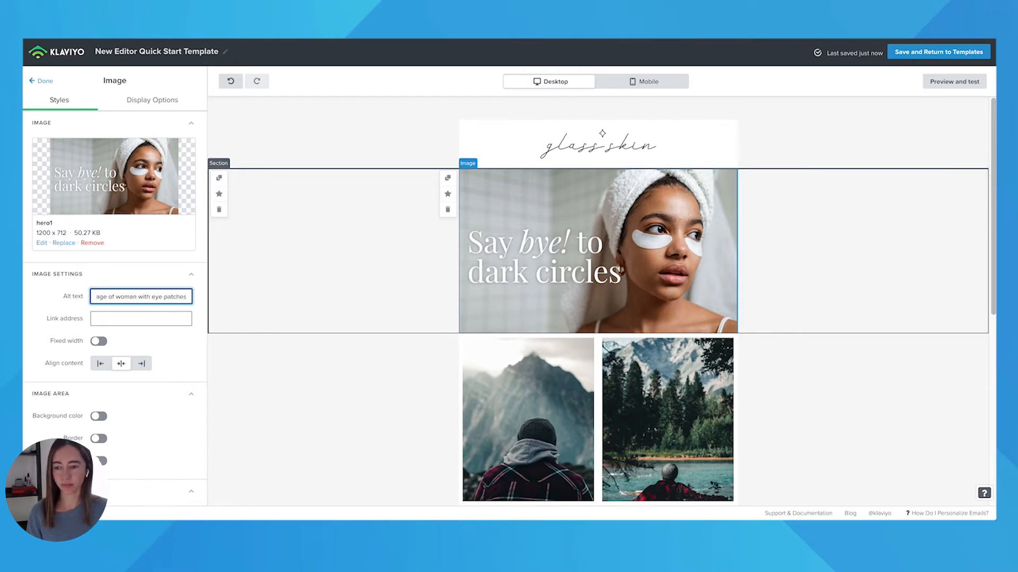
pyautogui.click(158, 321)
pyautogui.write('glassskin.com')
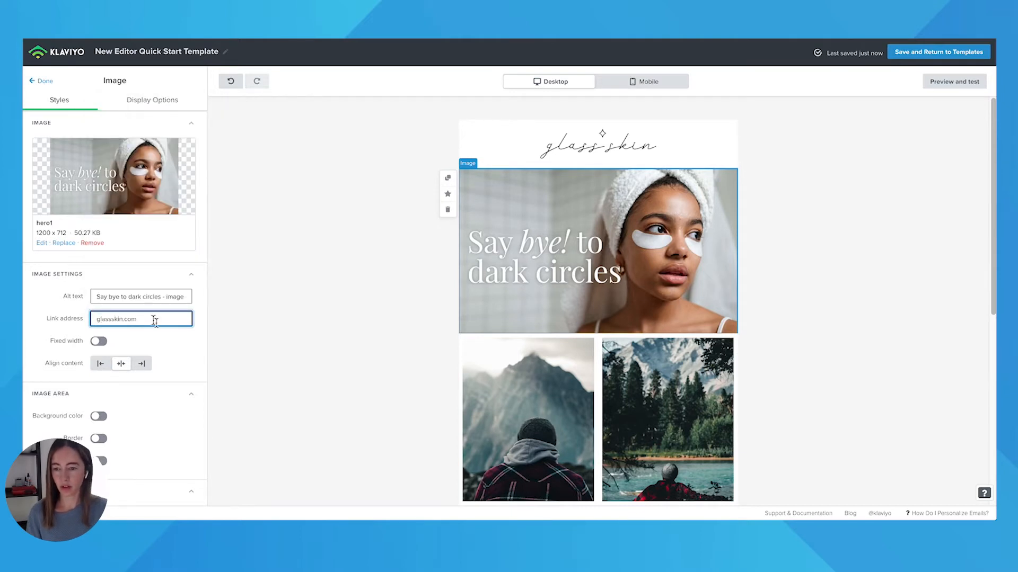
# Try a fixed width on the hero image and switch it back off
pyautogui.click(98, 342)
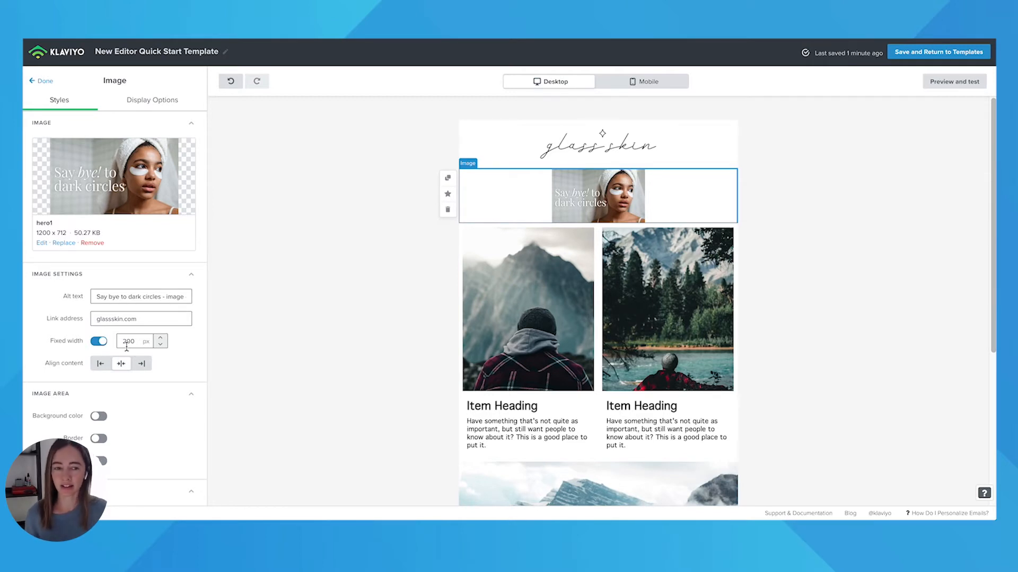
pyautogui.click(98, 342)
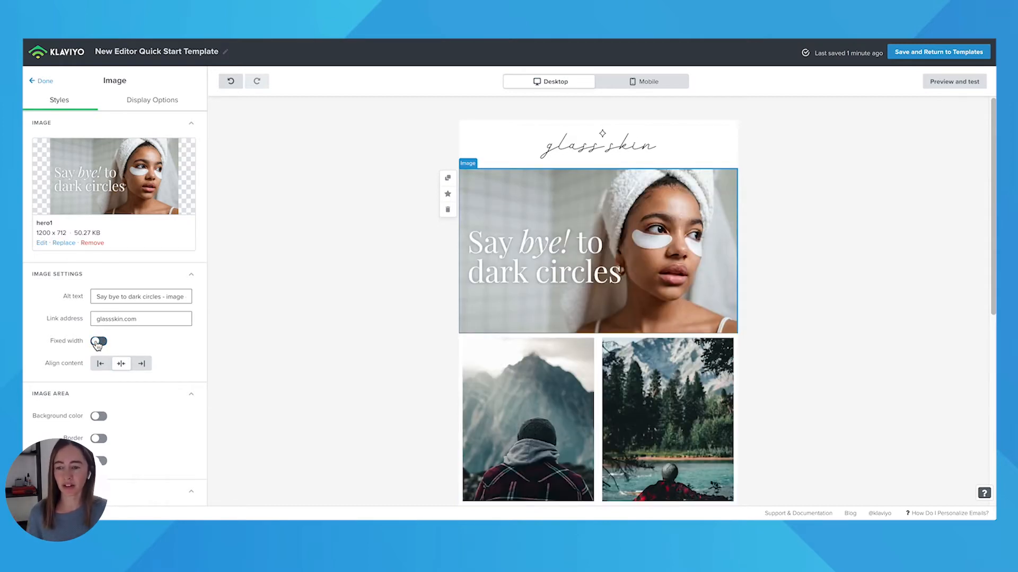
# Try a solid 10 px border in dark red #6F1212 around the hero image and turn the border back off
pyautogui.scroll(-1, 146, 330)
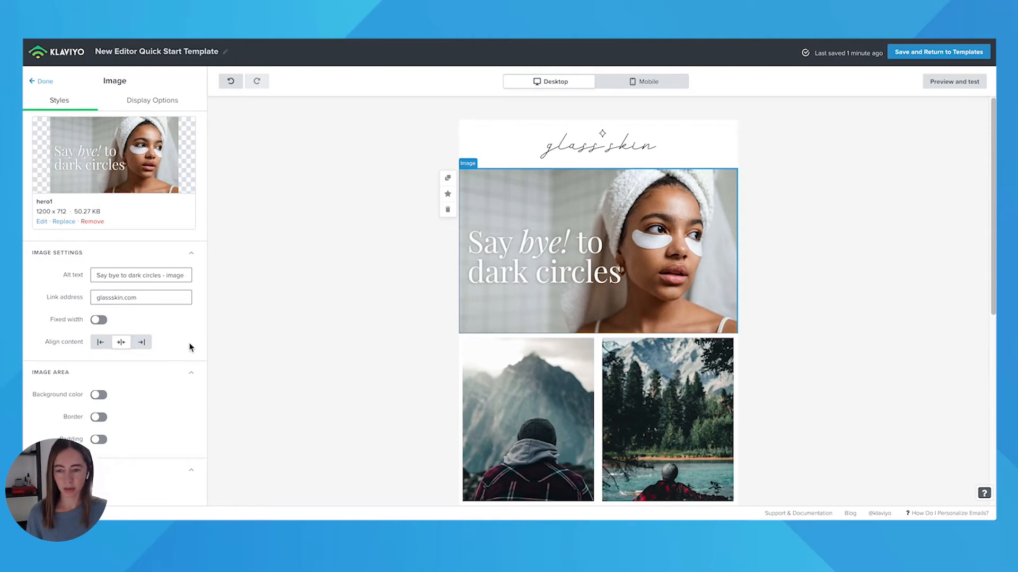
pyautogui.scroll(-2, 188, 345)
pyautogui.scroll(-1, 186, 345)
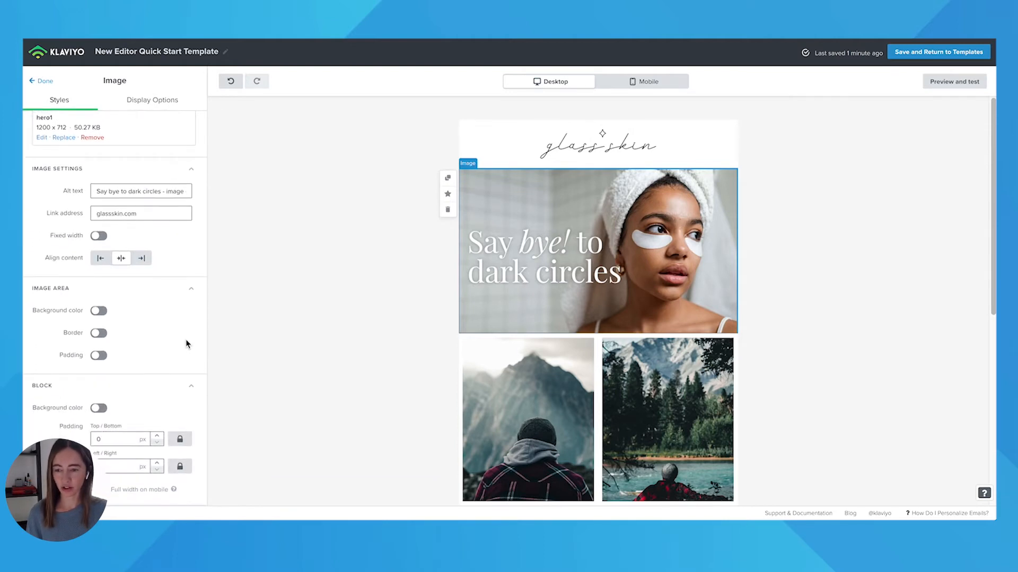
pyautogui.click(99, 334)
pyautogui.click(98, 400)
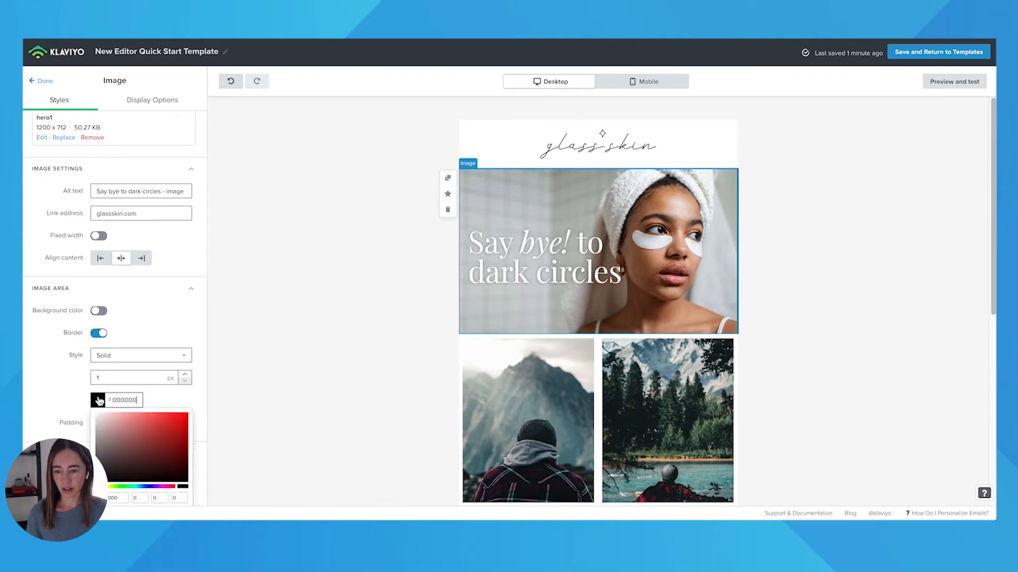
pyautogui.click(175, 457)
pyautogui.click(199, 402)
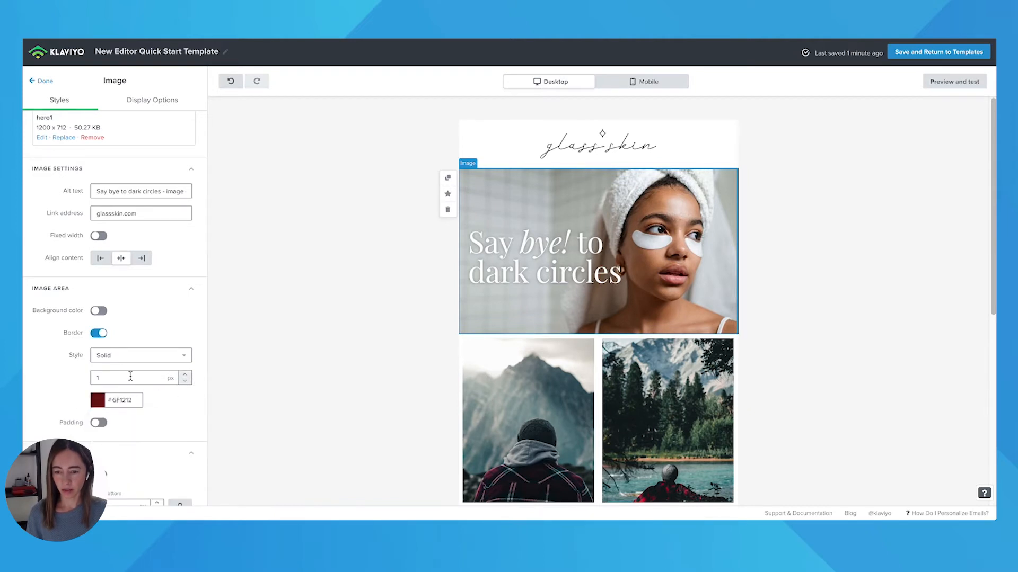
pyautogui.moveTo(131, 377); pyautogui.dragTo(59, 376)
pyautogui.write('10')
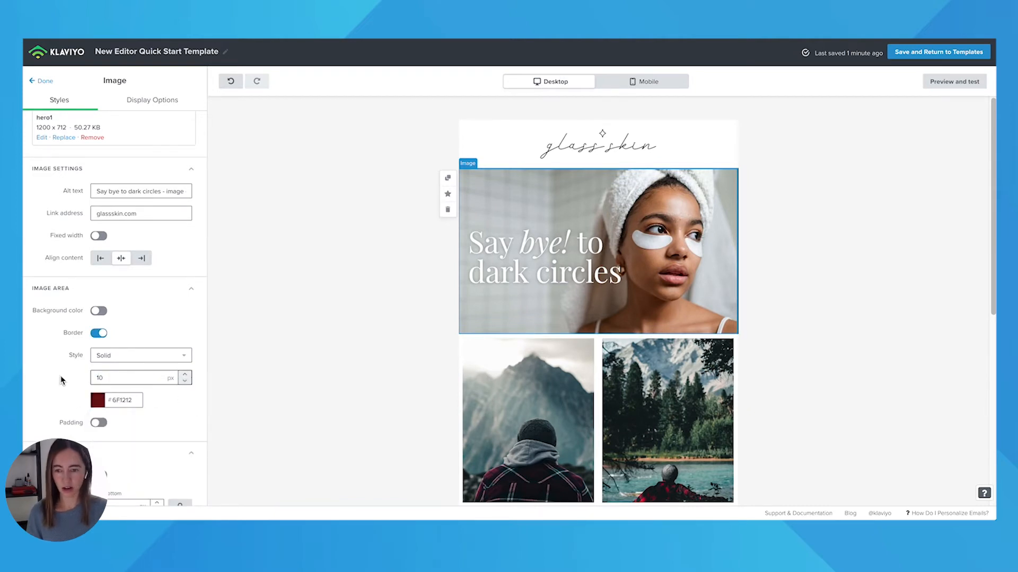
pyautogui.click(309, 335)
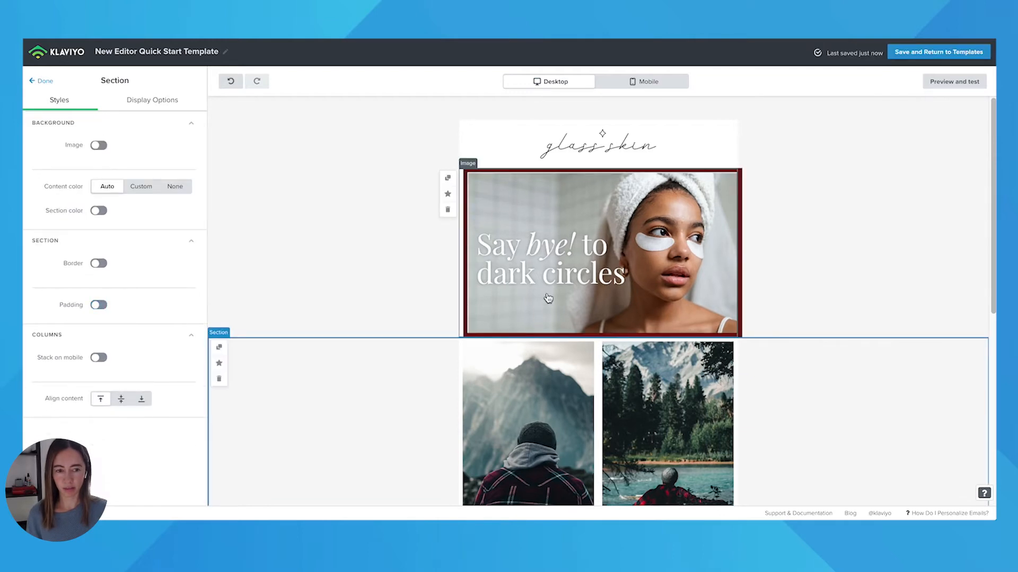
pyautogui.click(549, 294)
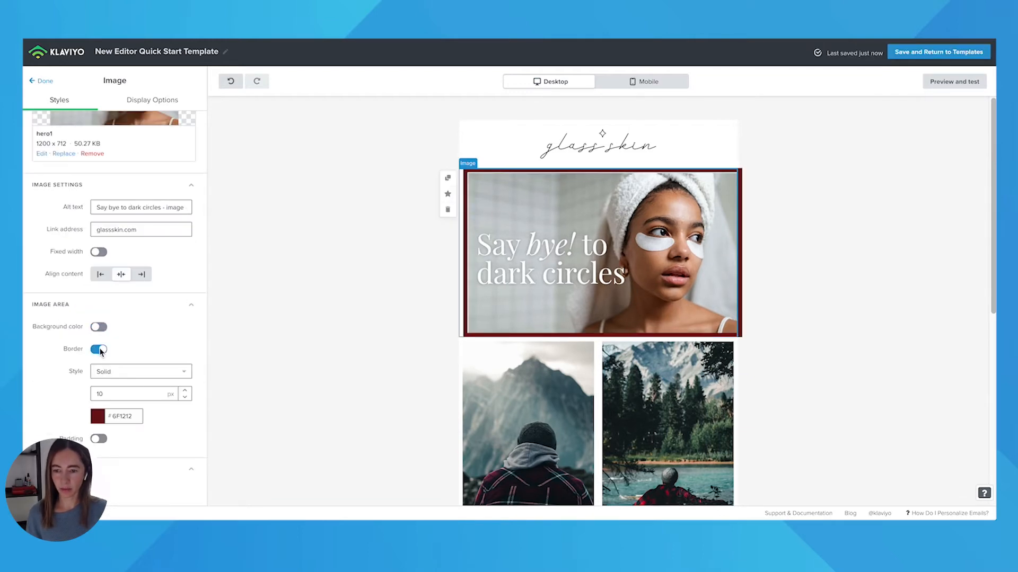
pyautogui.click(99, 350)
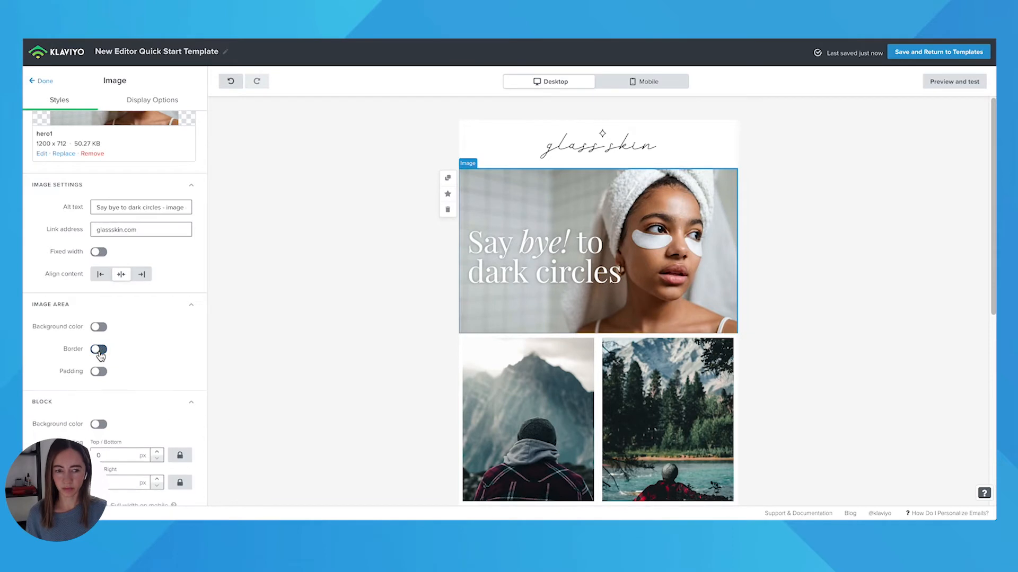
# Add a Spacer block directly below the hero image with a height of 50 px
pyautogui.scroll(-1, 116, 328)
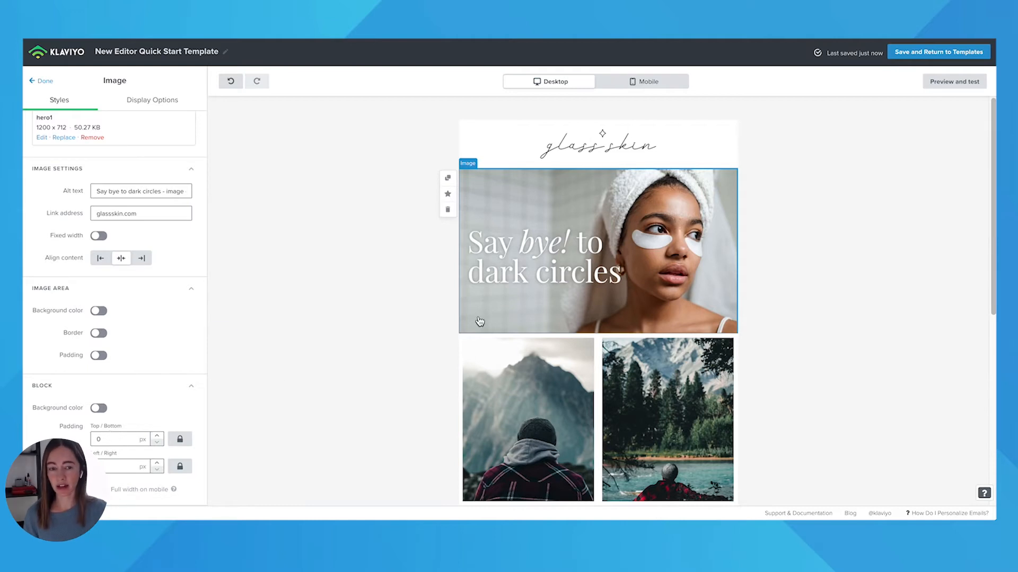
pyautogui.click(47, 83)
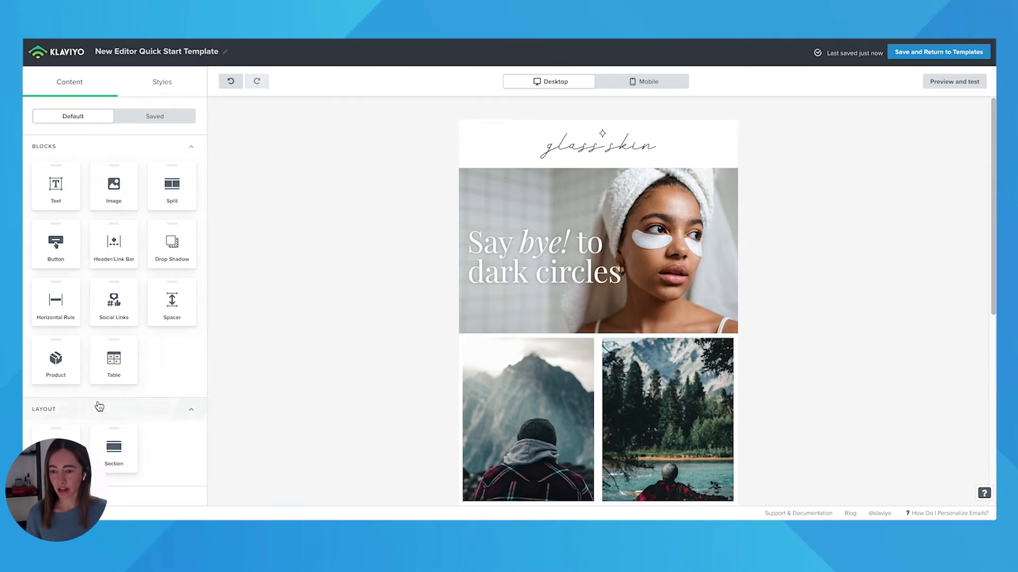
pyautogui.moveTo(170, 299); pyautogui.dragTo(603, 321)
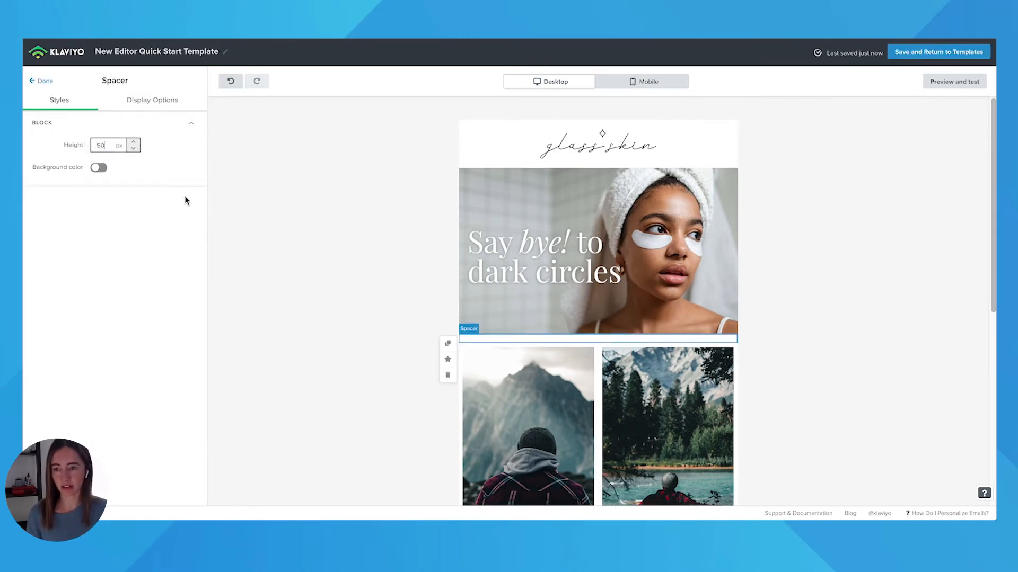
pyautogui.click(249, 216)
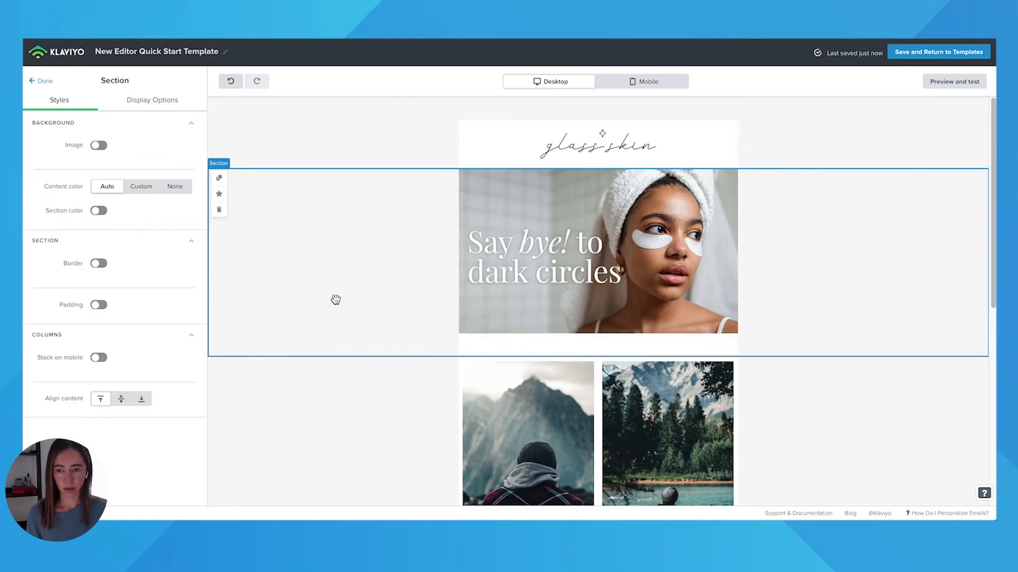
pyautogui.click(45, 82)
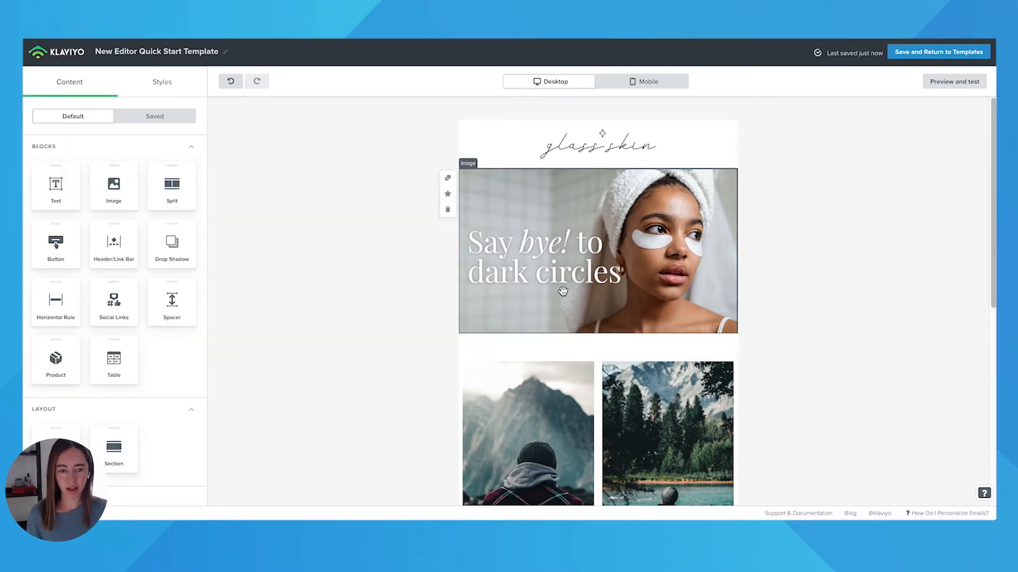
# Replace the first column's placeholder image in the two-column section with the uploaded file eye-patch.png
pyautogui.scroll(-1, 583, 390)
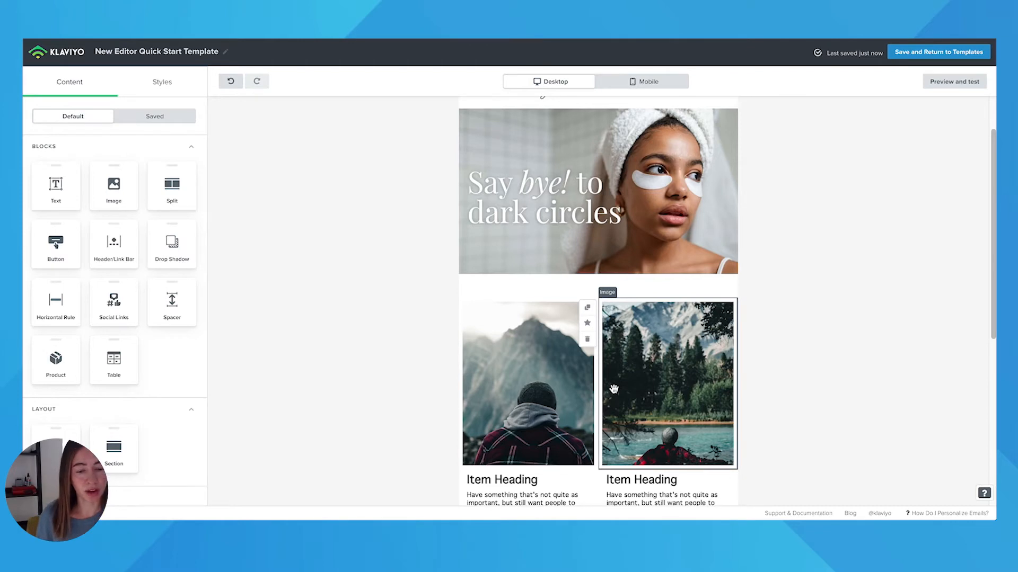
pyautogui.click(530, 382)
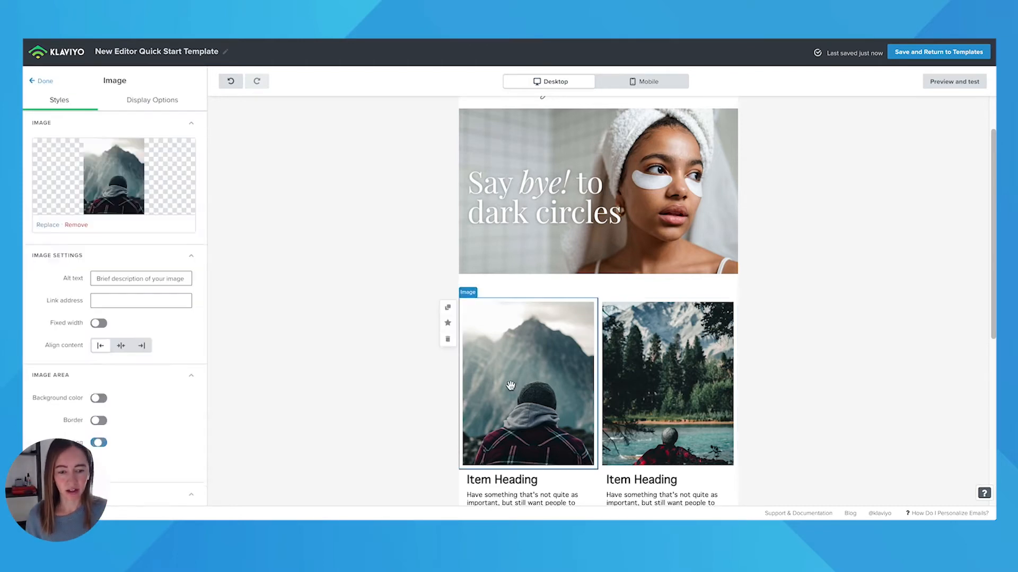
pyautogui.click(49, 226)
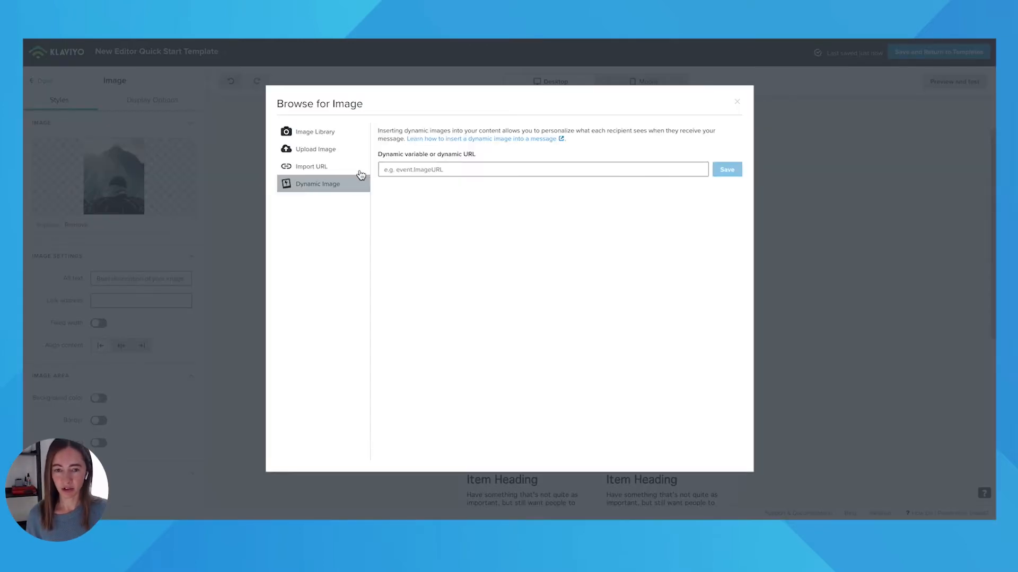
pyautogui.click(307, 149)
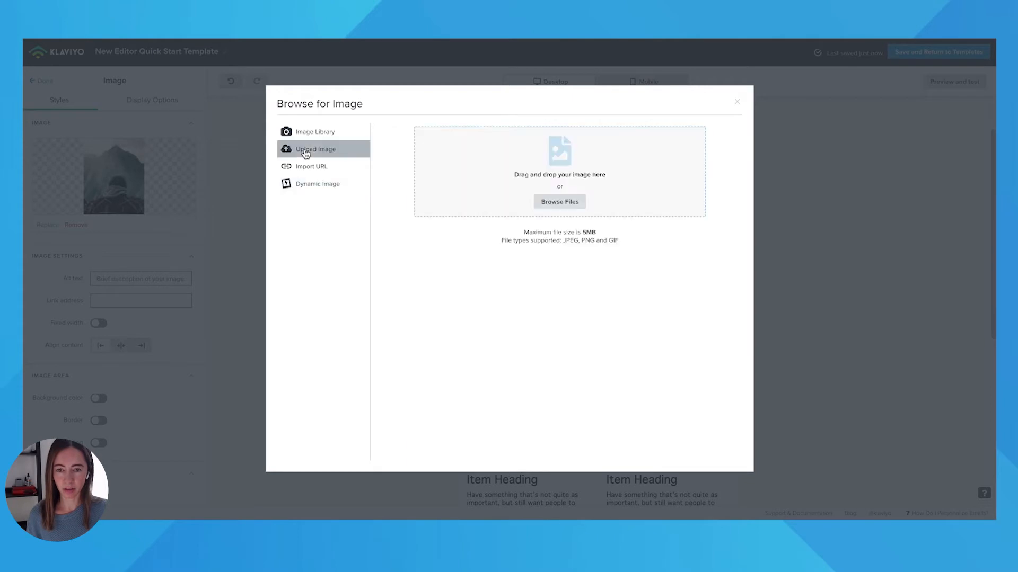
pyautogui.click(576, 206)
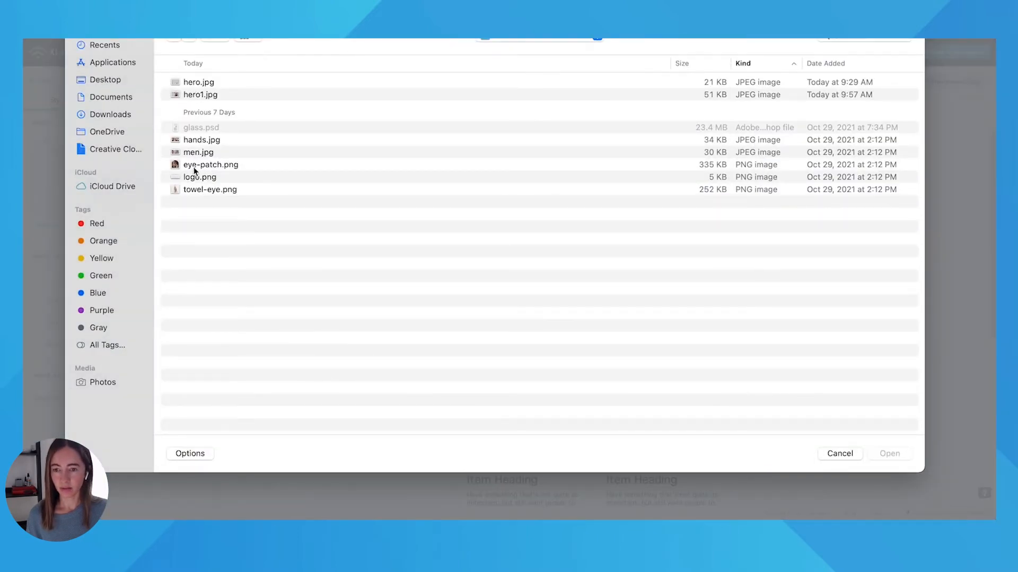
pyautogui.doubleClick(194, 165)
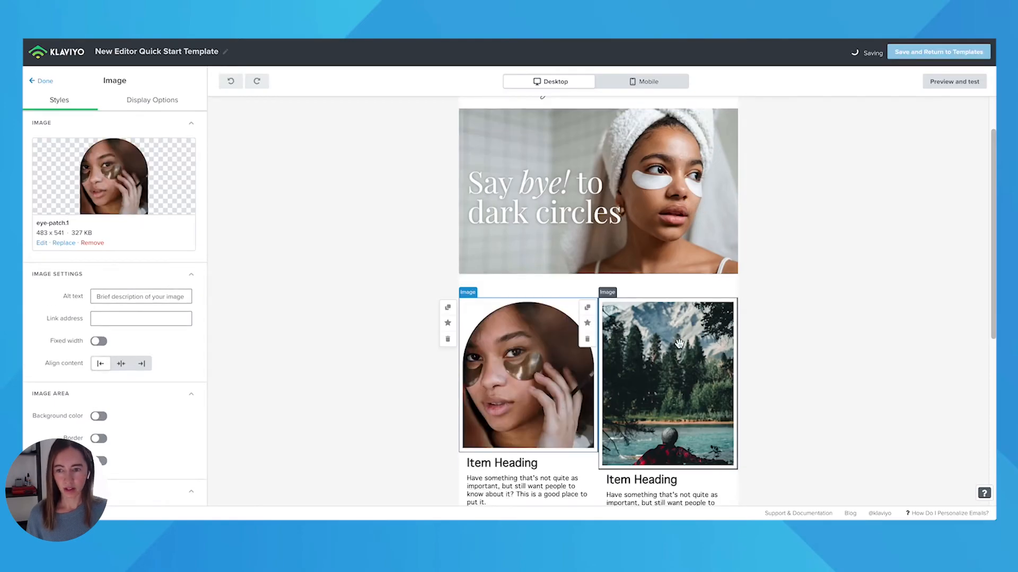
# Replace the second column's forest placeholder image with the uploaded file towel-eye.png
pyautogui.click(679, 343)
pyautogui.click(40, 227)
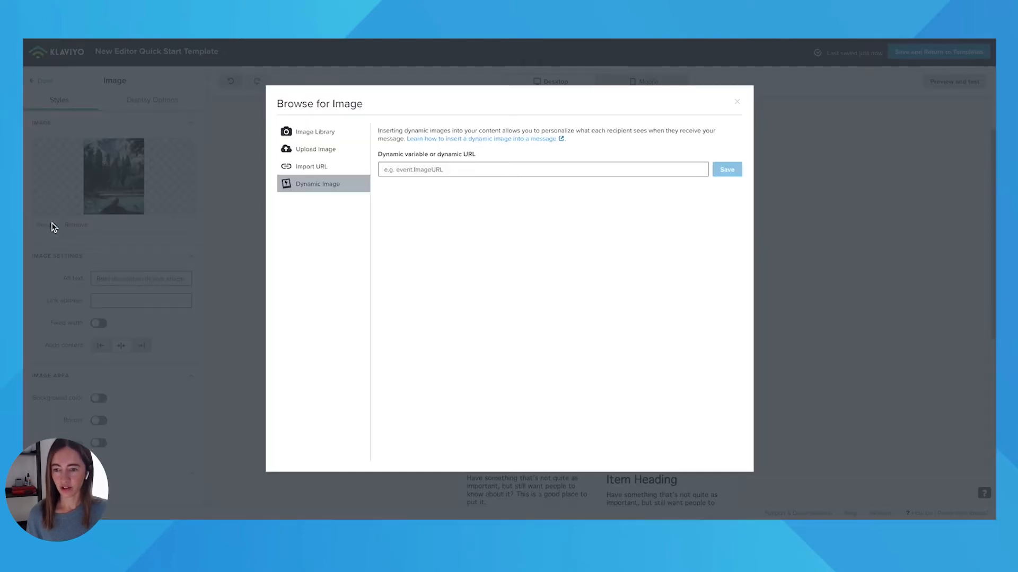
pyautogui.click(318, 153)
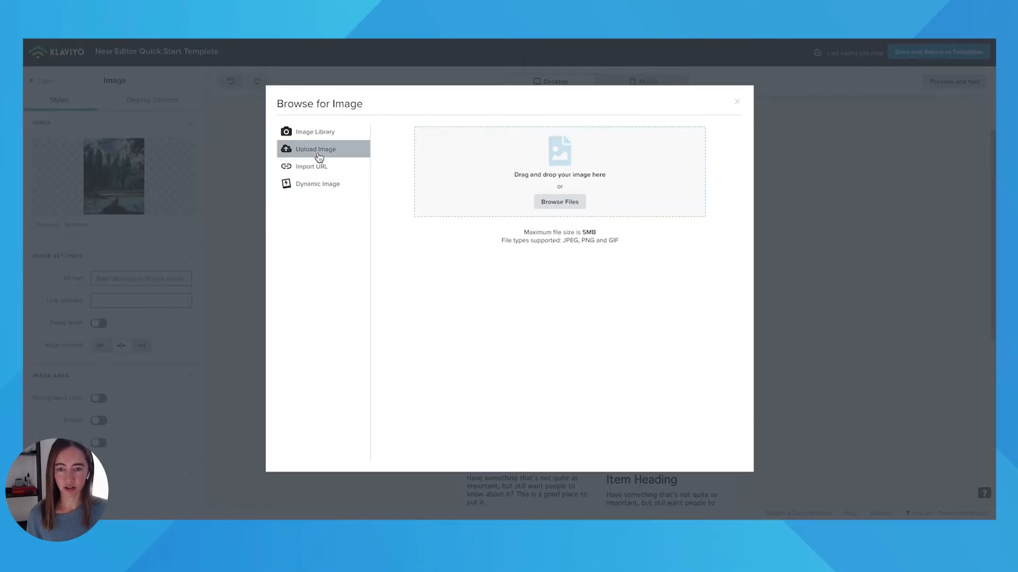
pyautogui.click(554, 204)
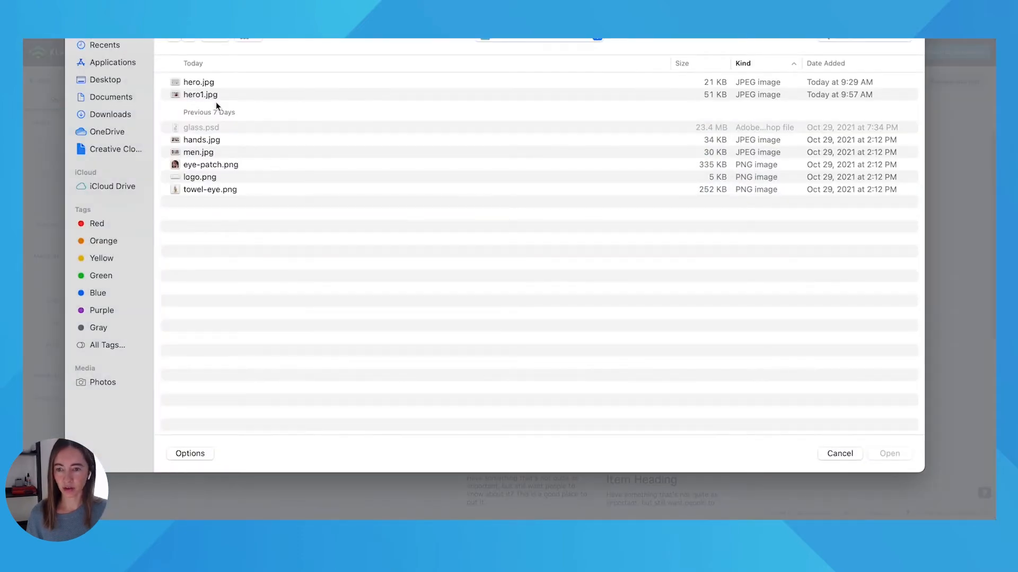
pyautogui.doubleClick(209, 190)
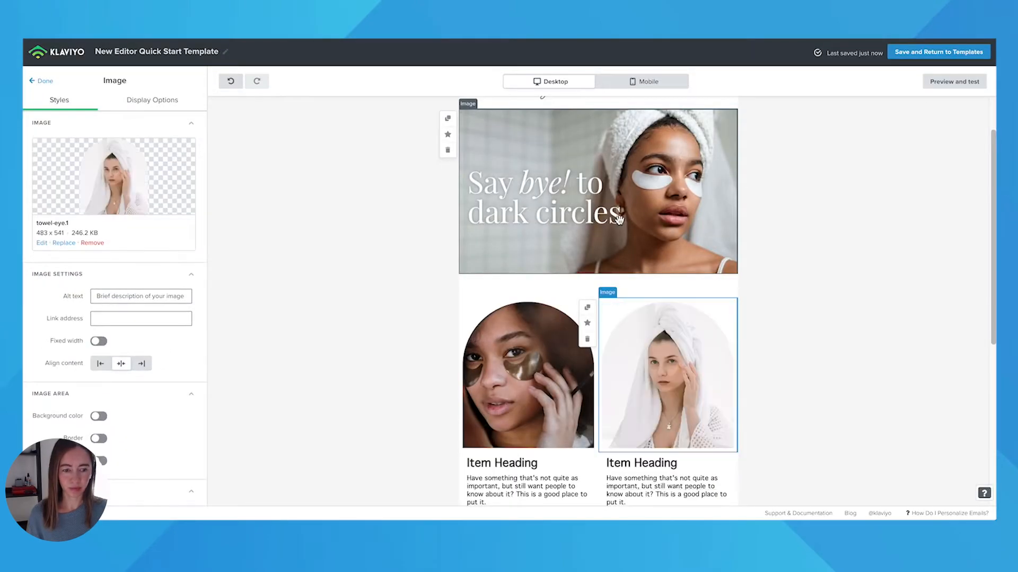
# Try a fixed width on the towel-eye image and switch it back off
pyautogui.click(150, 300)
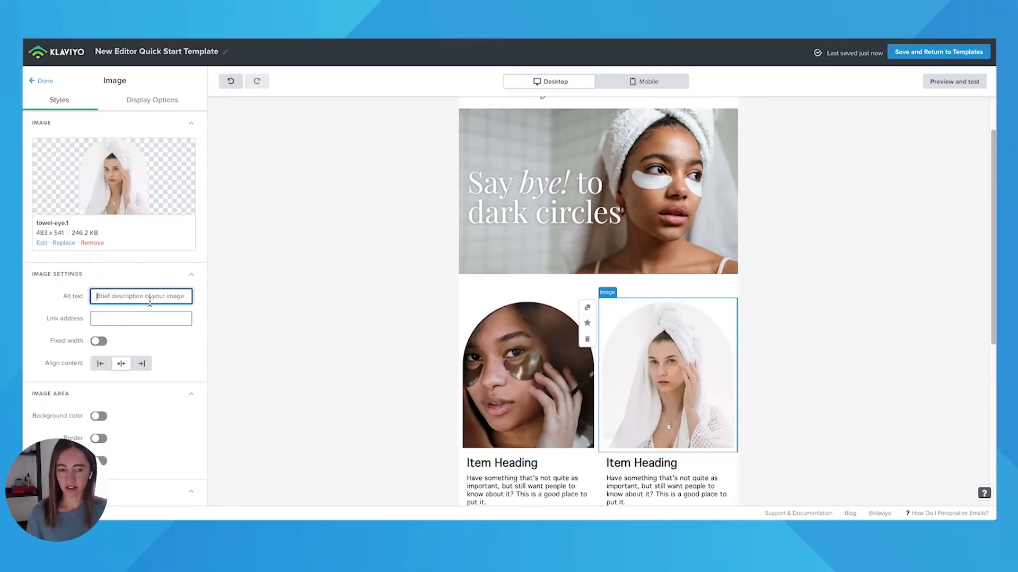
pyautogui.scroll(-1, 422, 320)
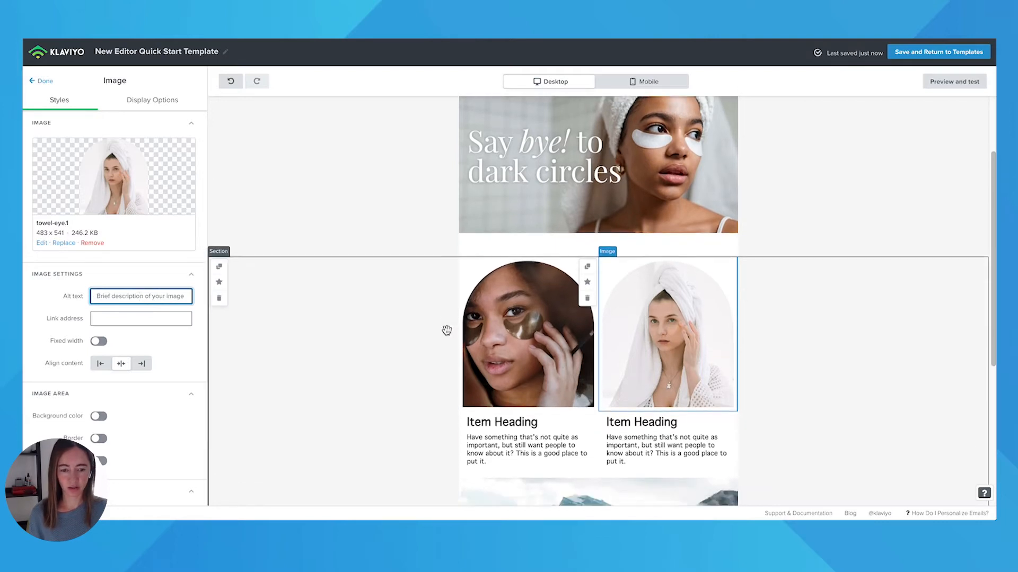
pyautogui.click(112, 320)
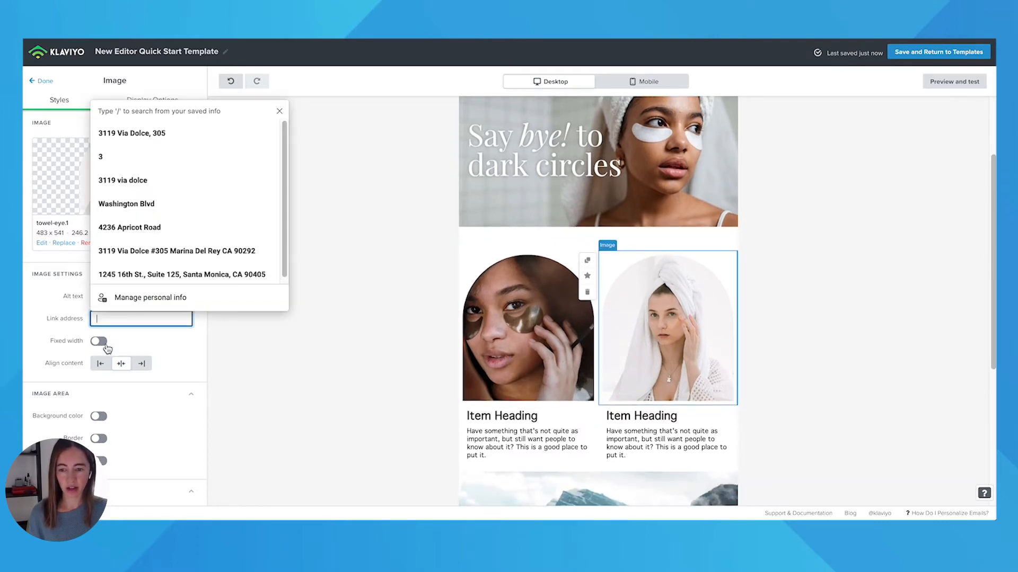
pyautogui.click(105, 344)
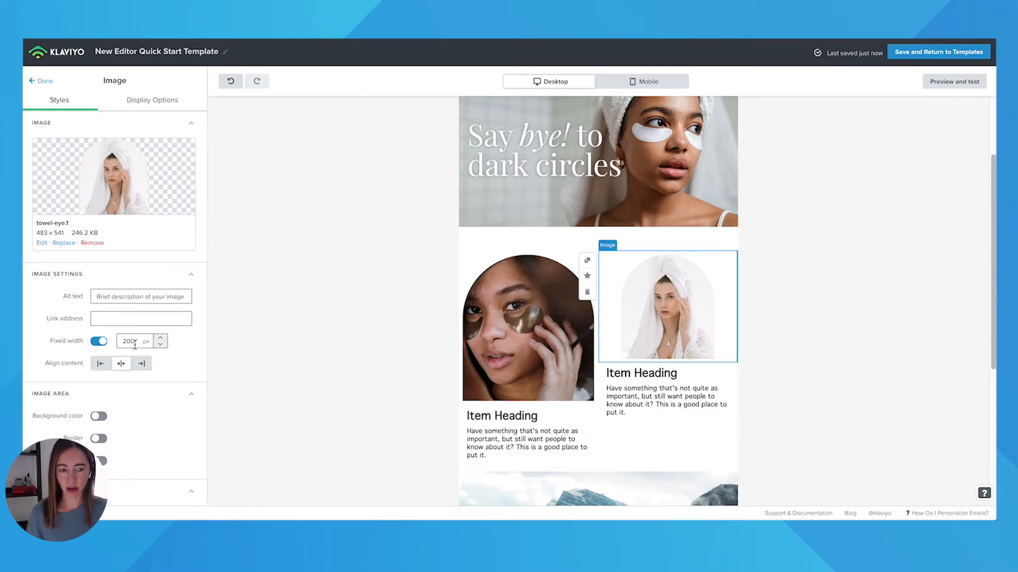
pyautogui.click(104, 344)
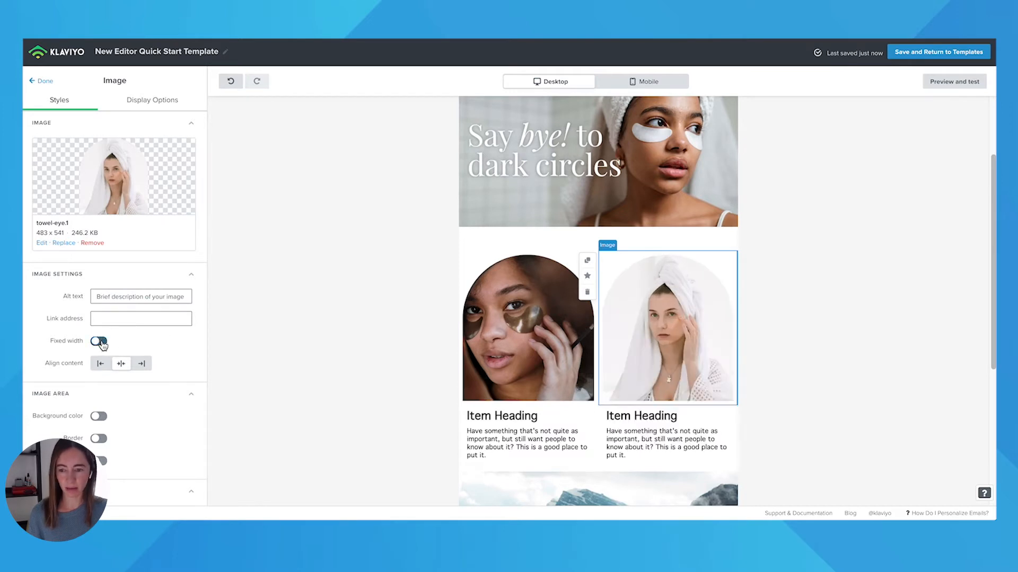
# Change the heading of the text block under the eye-patch image to "Shop Eye Patches"
pyautogui.scroll(-3, 257, 320)
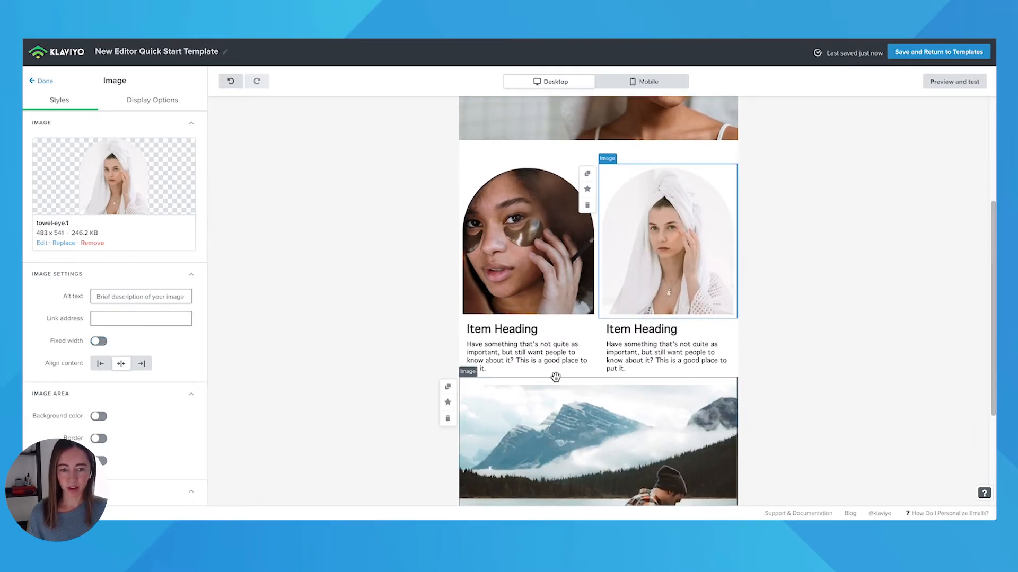
pyautogui.click(481, 356)
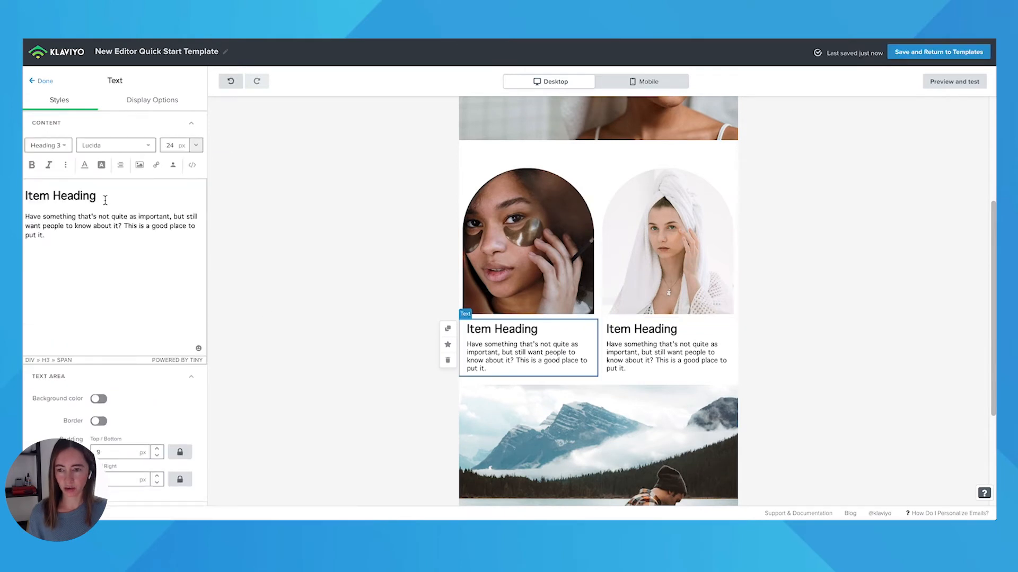
pyautogui.moveTo(105, 200); pyautogui.dragTo(25, 196)
pyautogui.write('Sho')
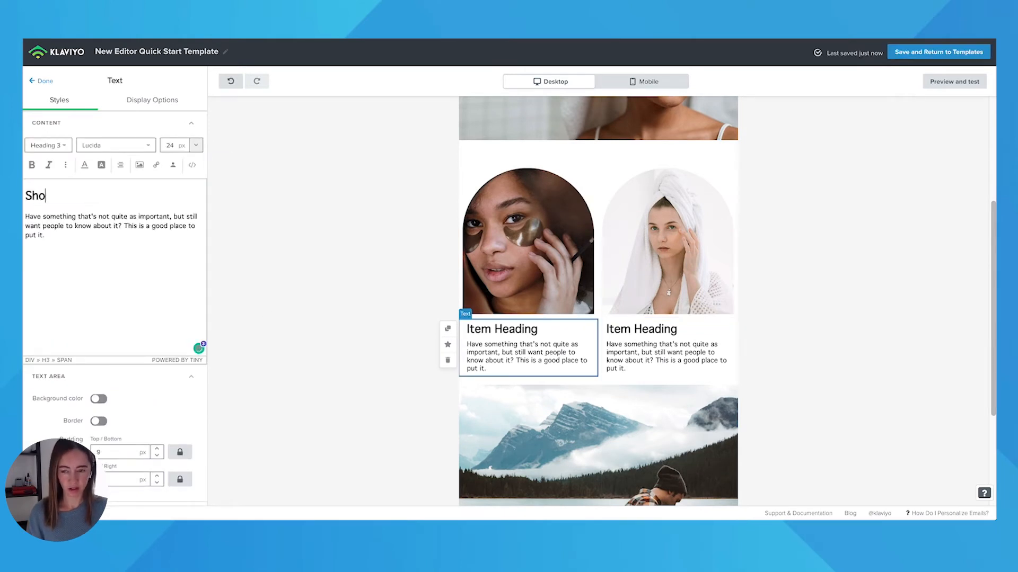
pyautogui.write('p Eye Patches')
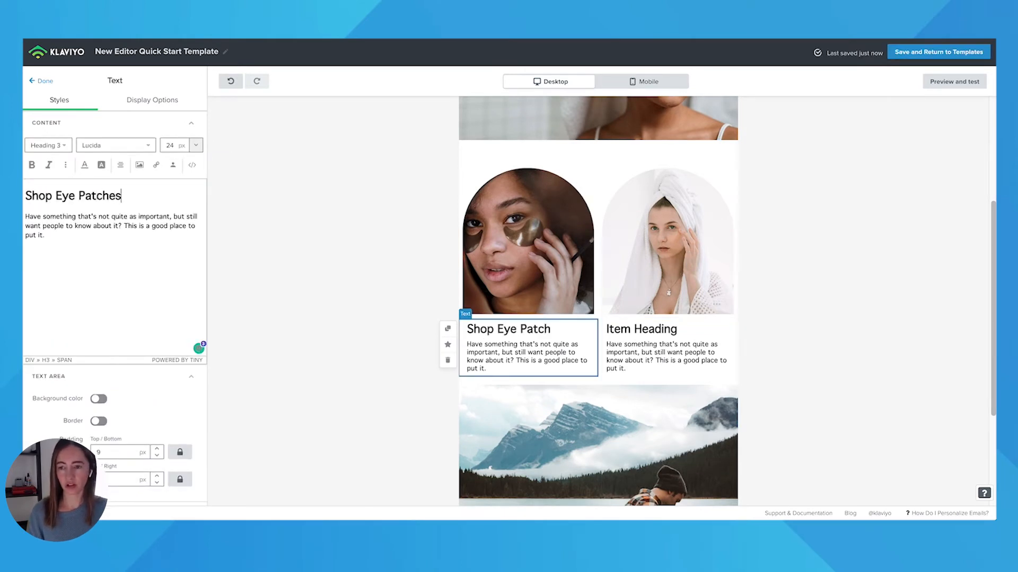
# Try a black #000000 block background on the Shop Eye Patches text block
pyautogui.moveTo(55, 239); pyautogui.dragTo(25, 217)
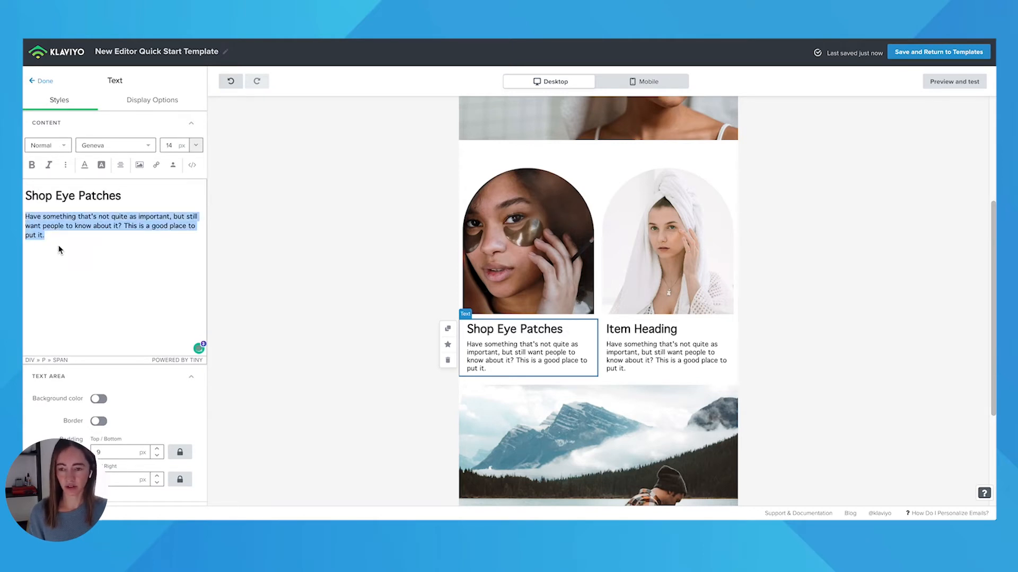
pyautogui.scroll(-2, 156, 320)
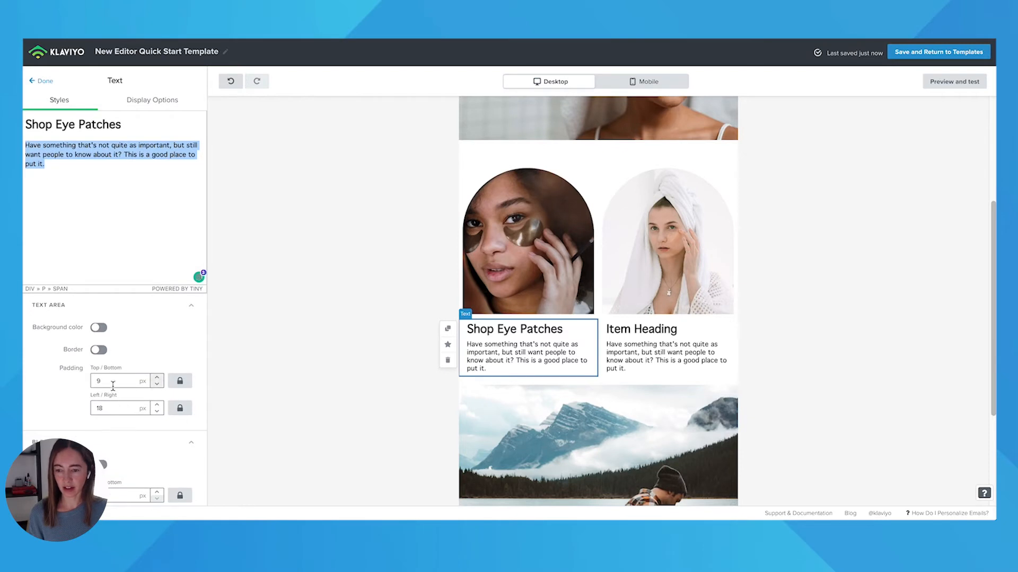
pyautogui.click(99, 464)
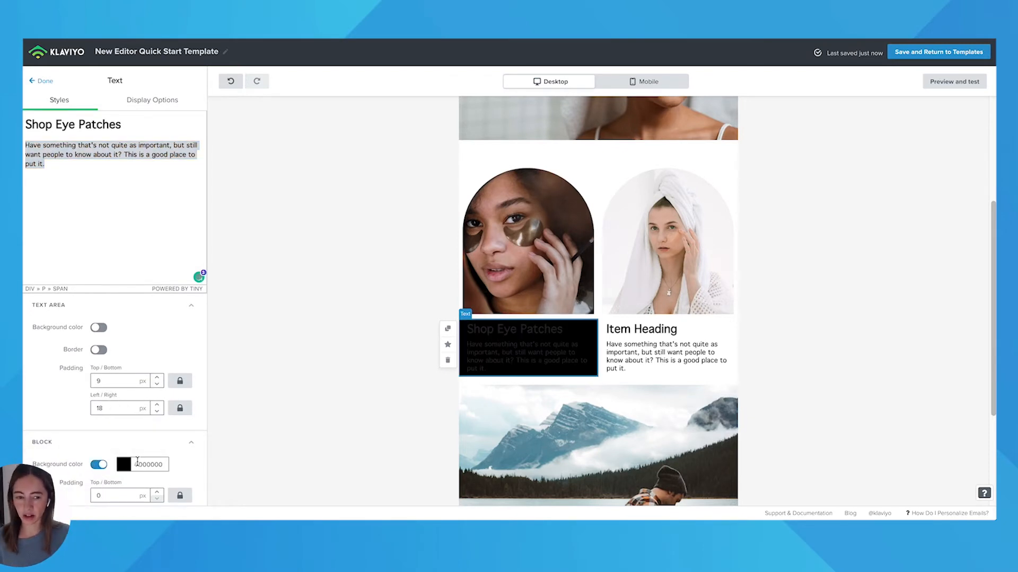
pyautogui.scroll(-2, 159, 420)
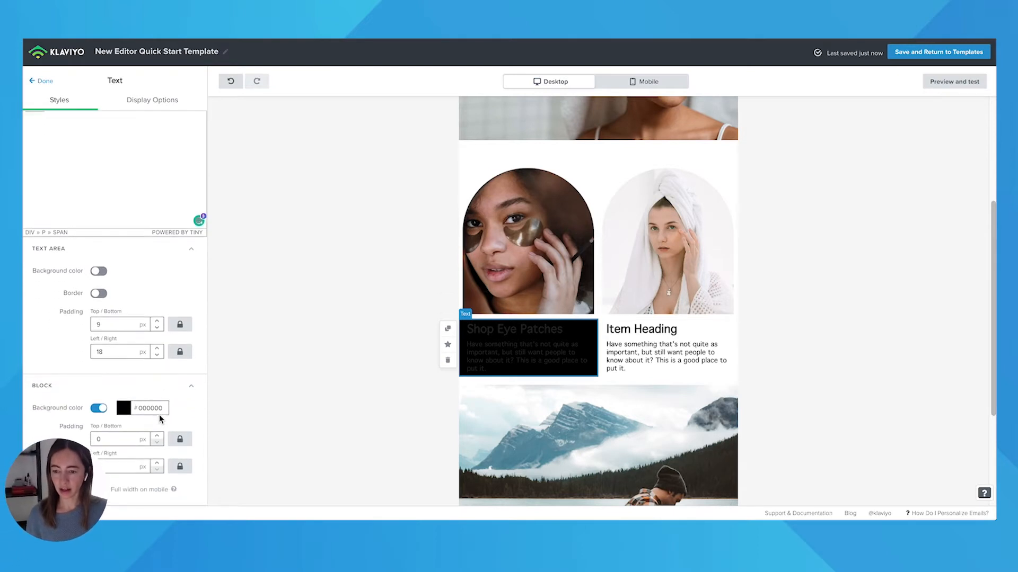
# Try white as the text color for the Shop Eye Patches heading and its paragraph
pyautogui.scroll(4, 133, 300)
pyautogui.click(119, 282)
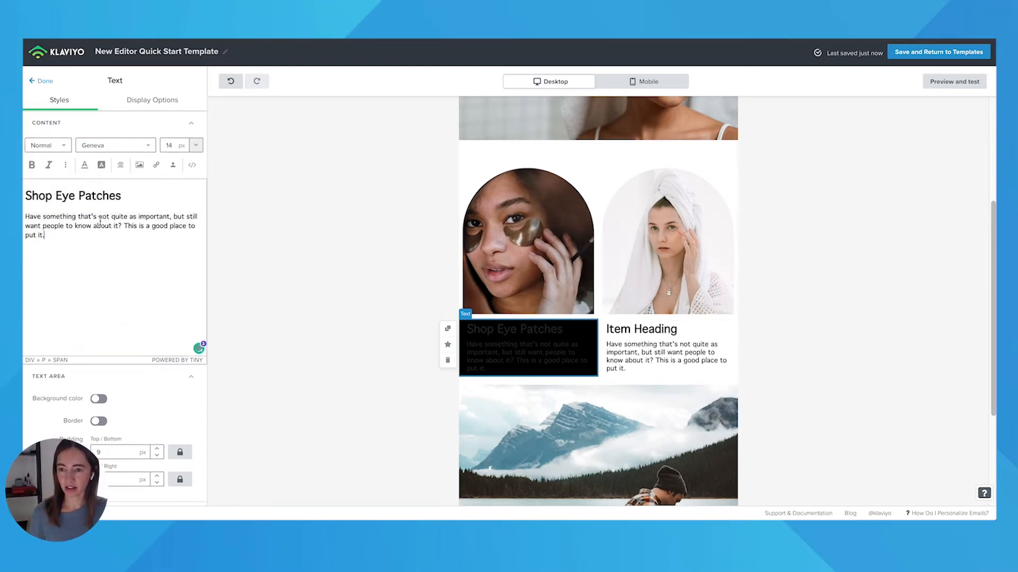
pyautogui.moveTo(44, 246); pyautogui.dragTo(29, 197)
pyautogui.click(84, 165)
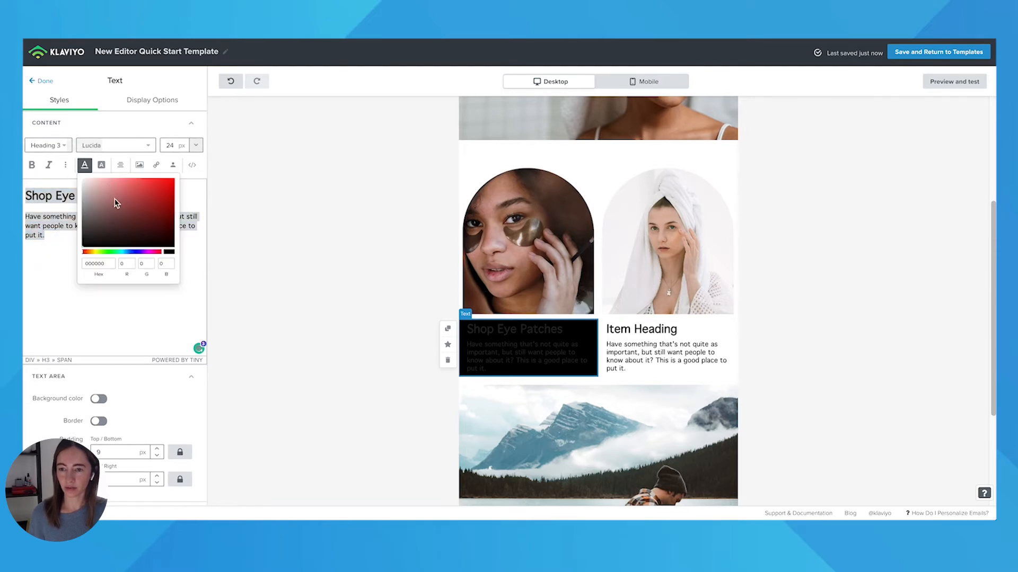
pyautogui.click(82, 180)
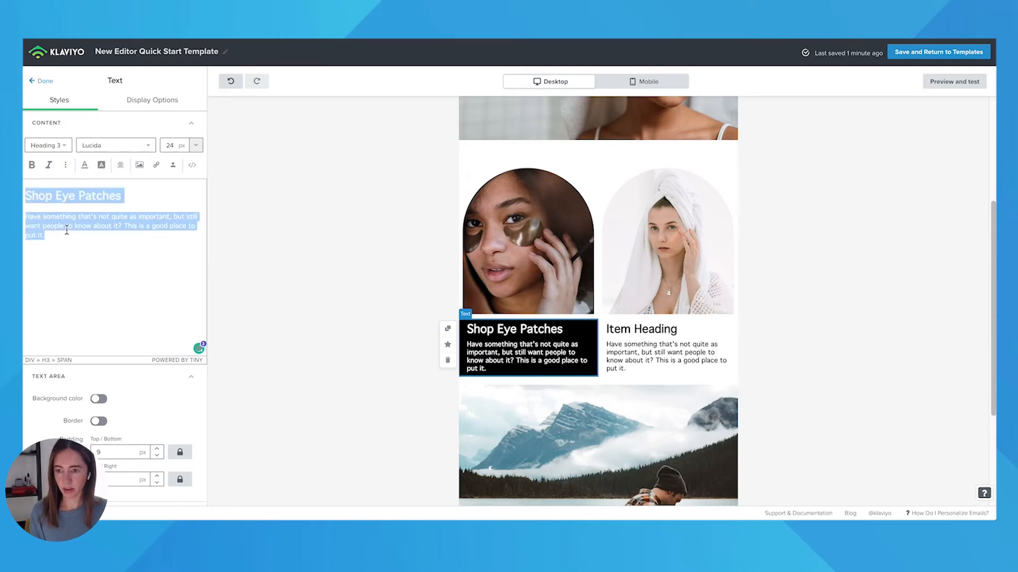
# Set the Shop Eye Patches heading and paragraph back to black text and turn off the block's background color
pyautogui.click(84, 164)
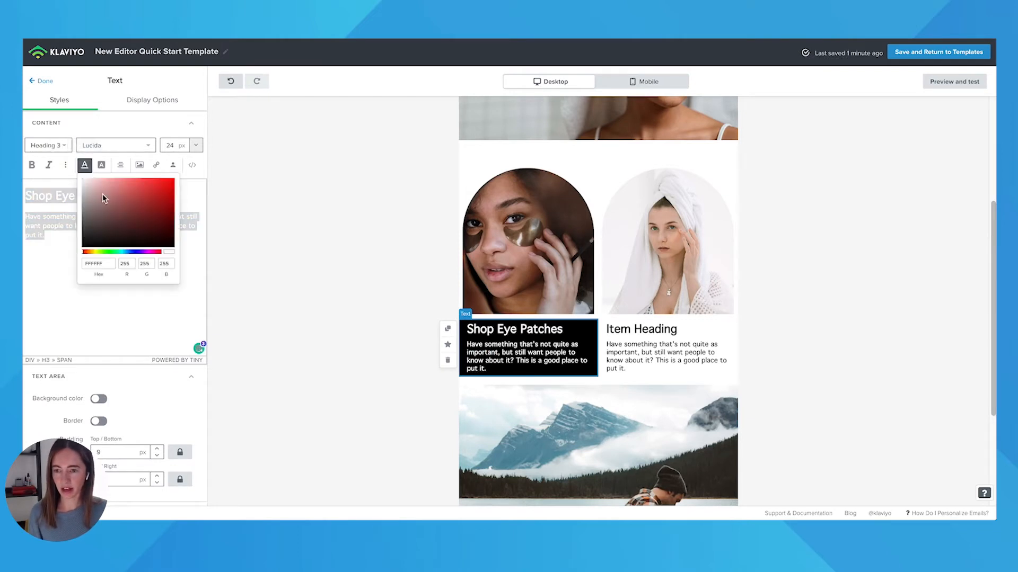
pyautogui.click(83, 249)
pyautogui.click(45, 273)
pyautogui.scroll(-3, 128, 435)
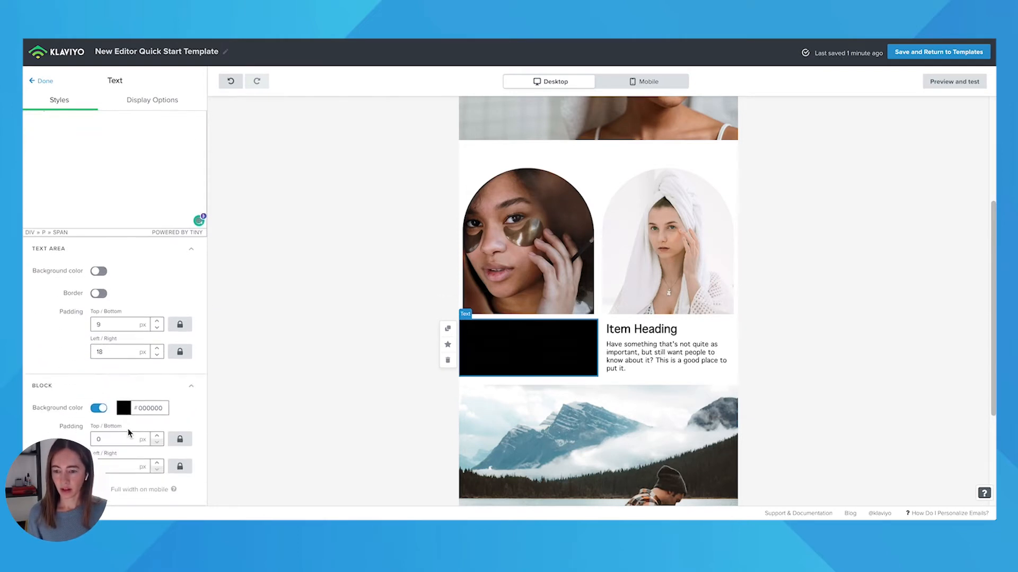
pyautogui.click(100, 410)
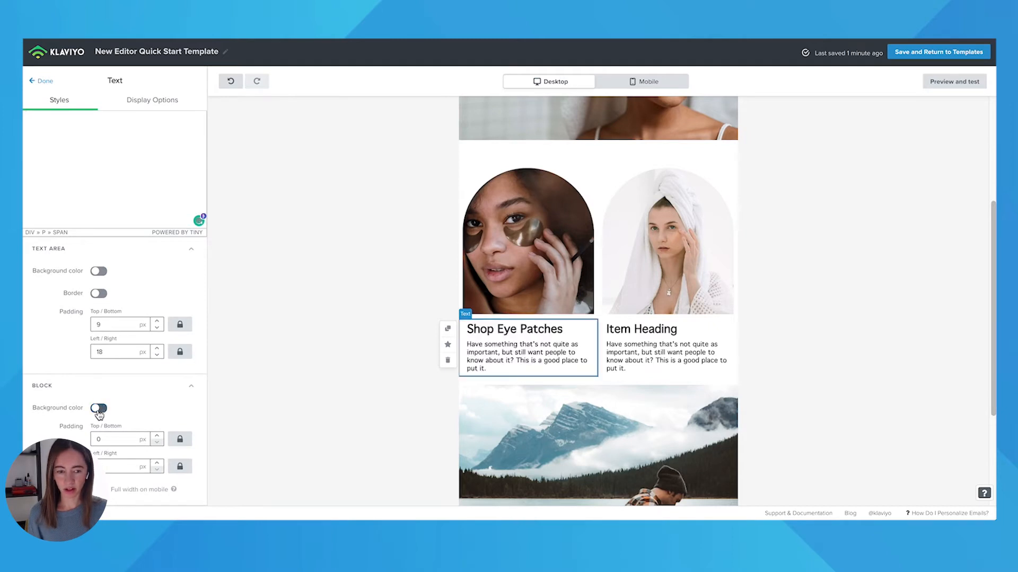
pyautogui.click(44, 83)
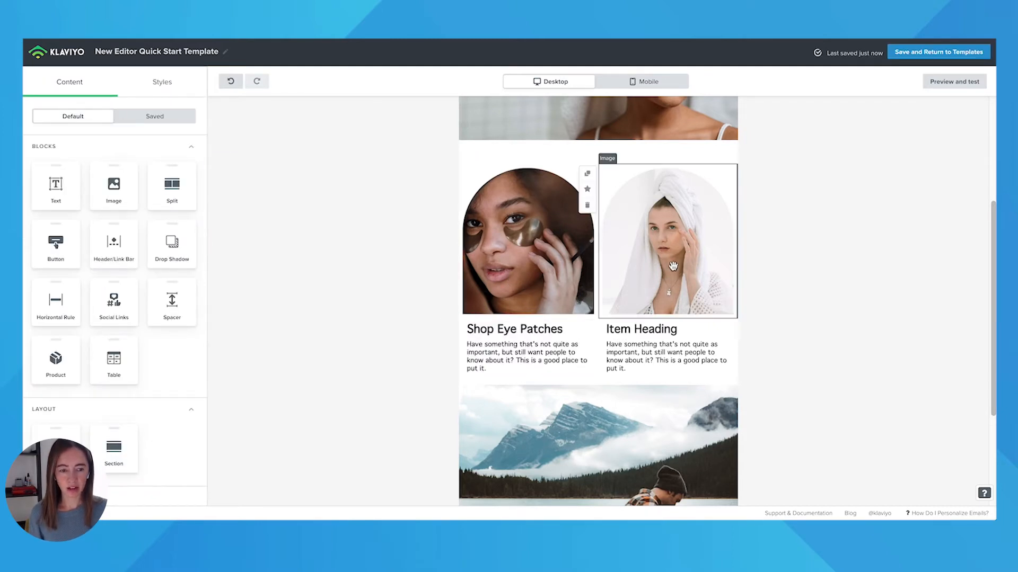
# Change the heading of the text block under the towel-eye image to "Shop Eye Cream"
pyautogui.click(656, 343)
pyautogui.moveTo(102, 197); pyautogui.dragTo(25, 196)
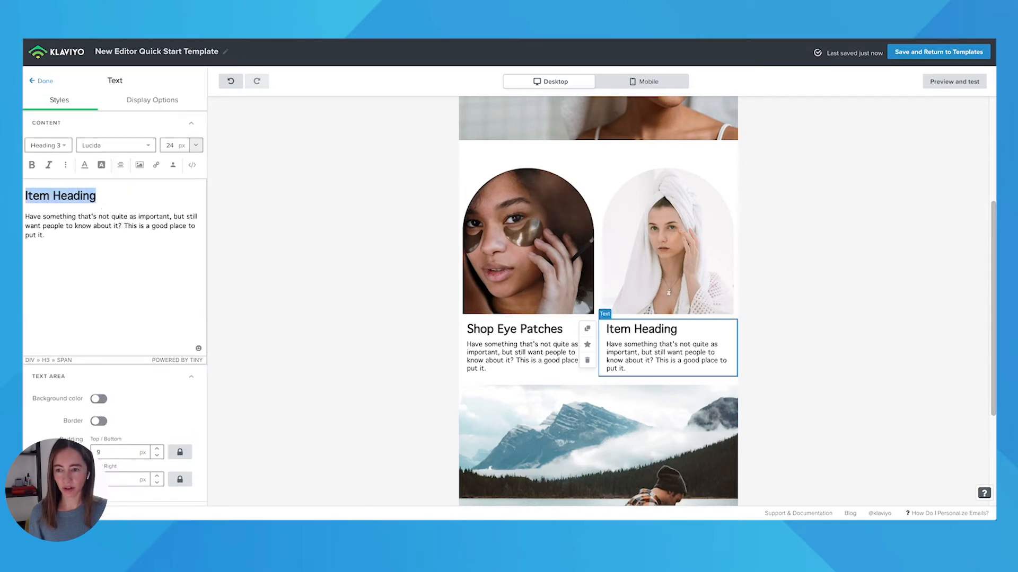
pyautogui.write('Shop Eye Cream')
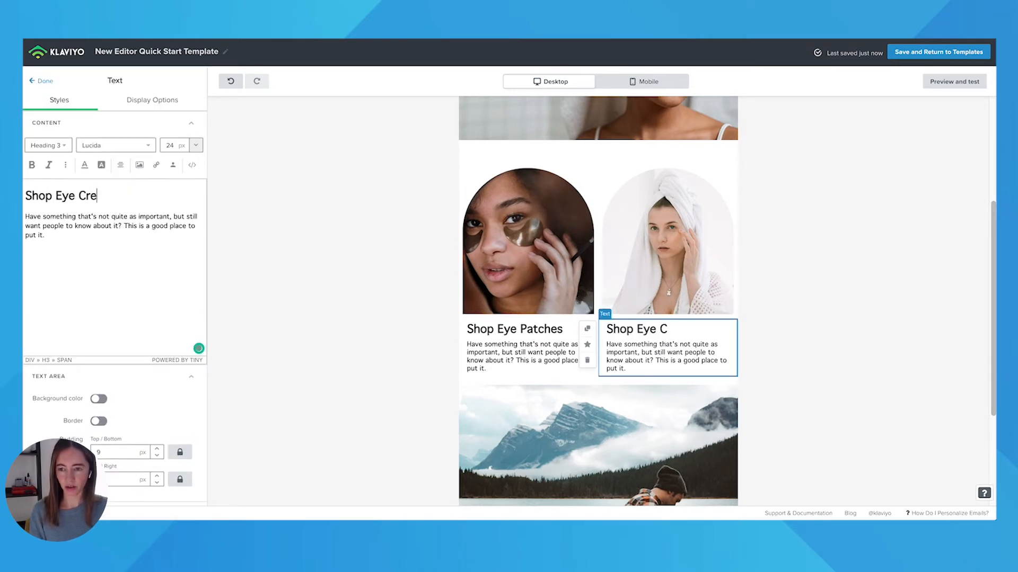
pyautogui.click(46, 85)
pyautogui.scroll(-1, 221, 172)
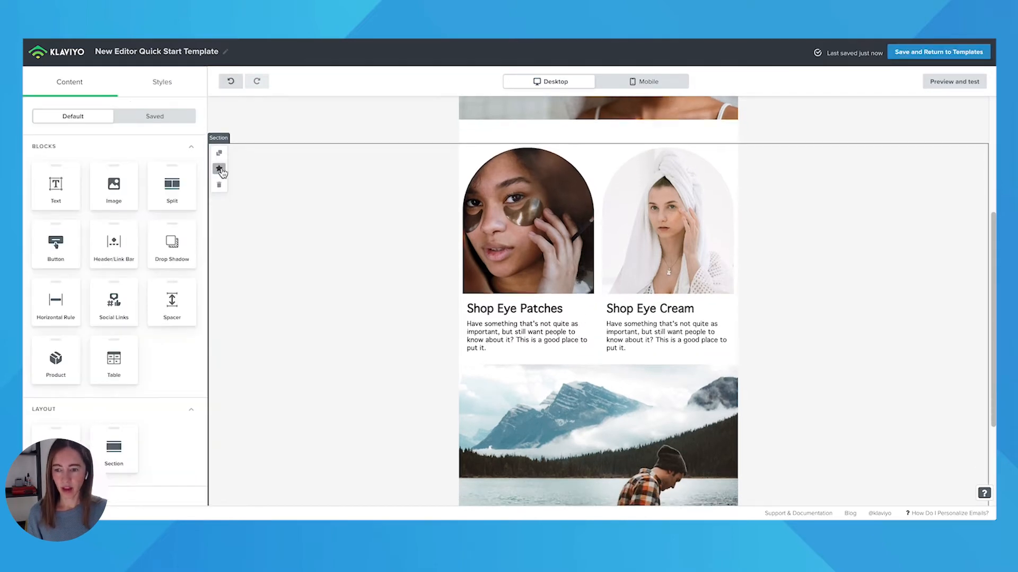
pyautogui.click(546, 227)
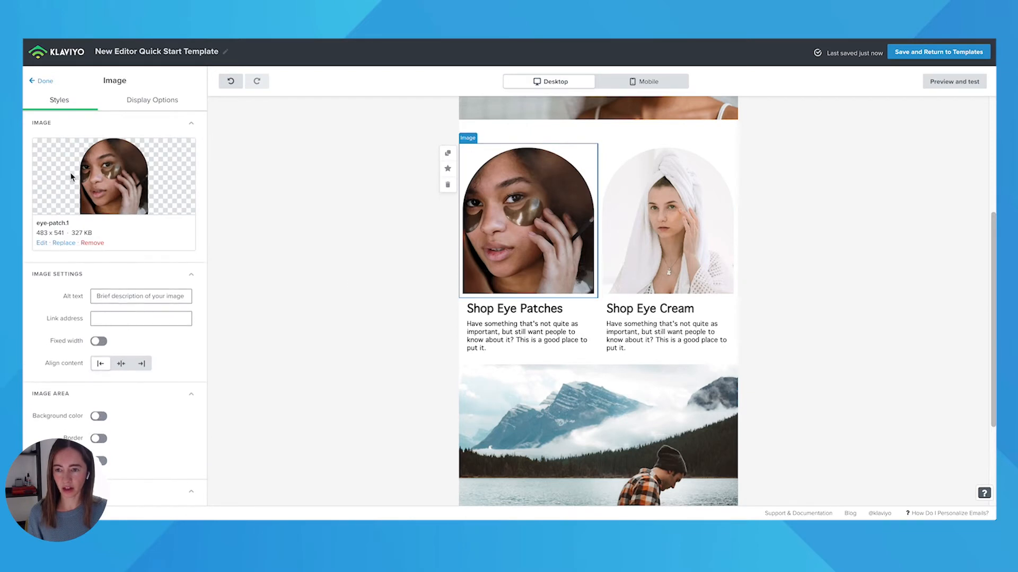
pyautogui.click(43, 81)
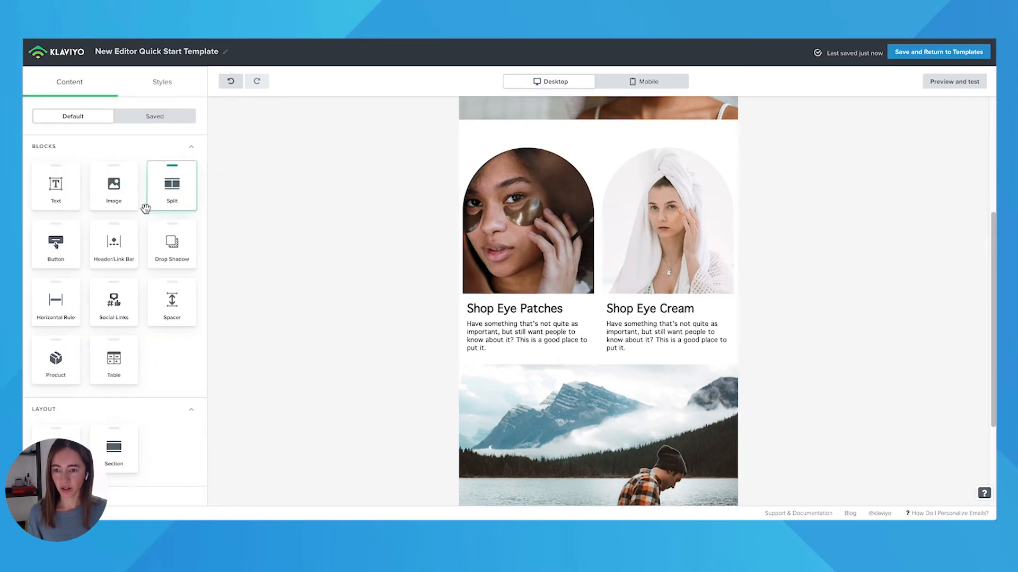
# Add a button block below the Shop Eye Patches paragraph and label it "Shop Eye Patches"
pyautogui.moveTo(56, 243); pyautogui.dragTo(530, 366)
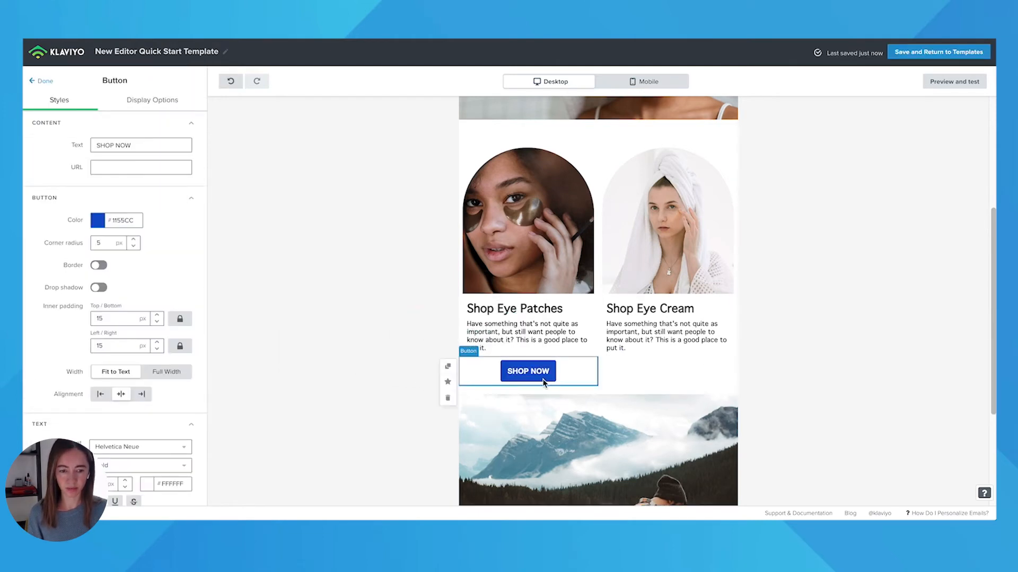
pyautogui.moveTo(144, 144); pyautogui.dragTo(73, 146)
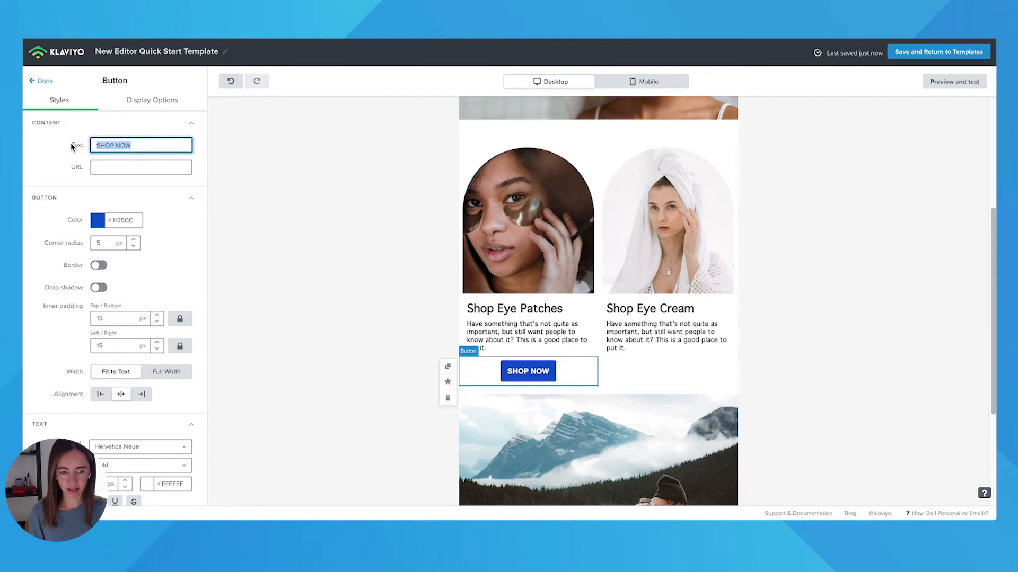
pyautogui.write('Sho')
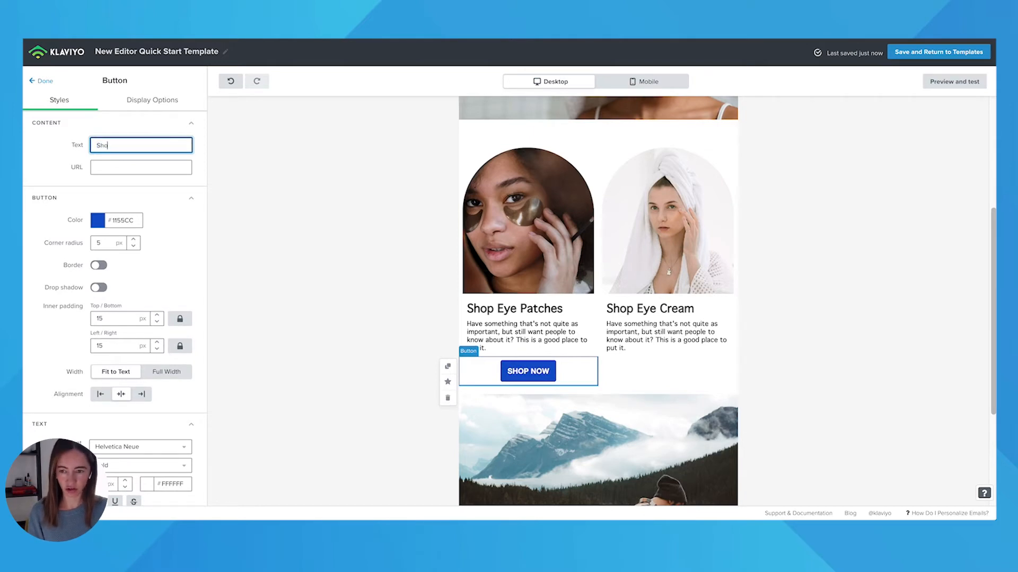
pyautogui.write('p Eye Patches')
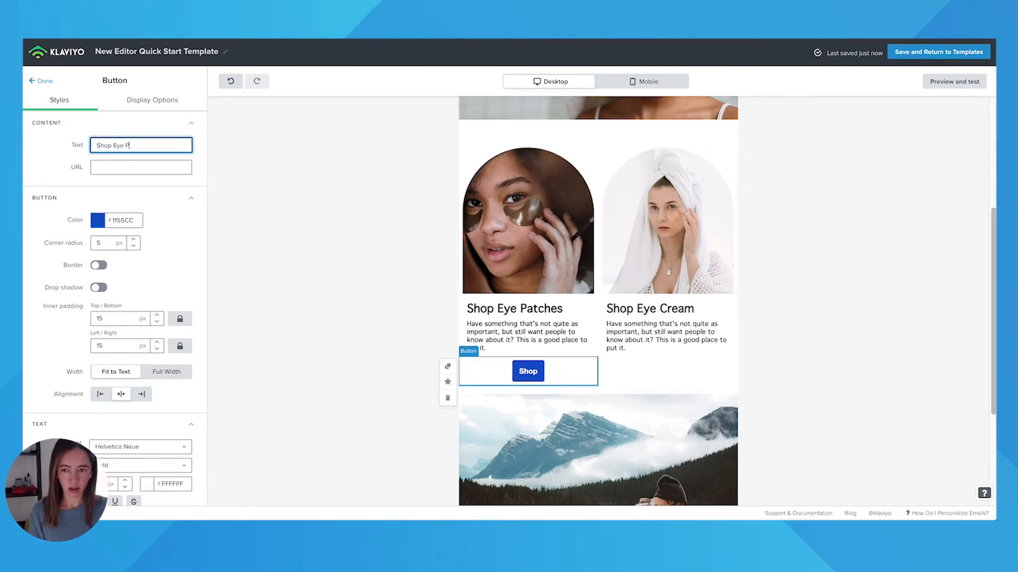
pyautogui.click(94, 167)
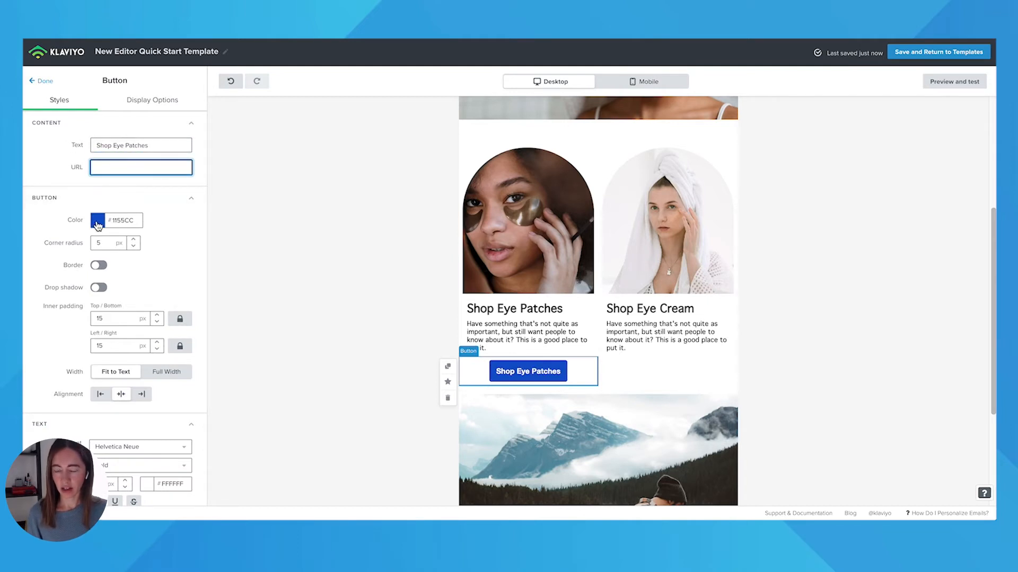
# Try a coral pink #F28C8D as the Shop Eye Patches button's fill color
pyautogui.click(97, 223)
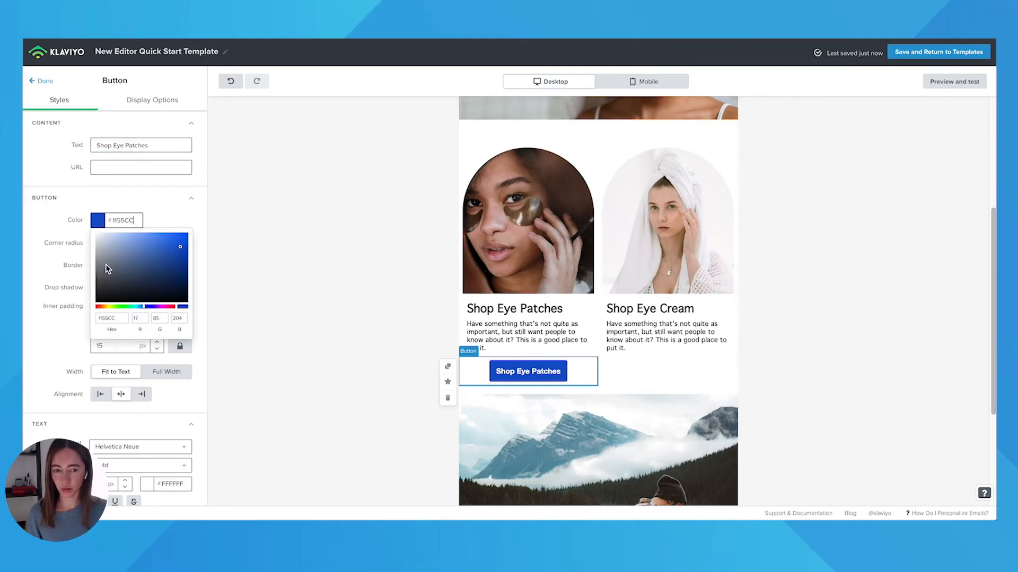
pyautogui.click(170, 306)
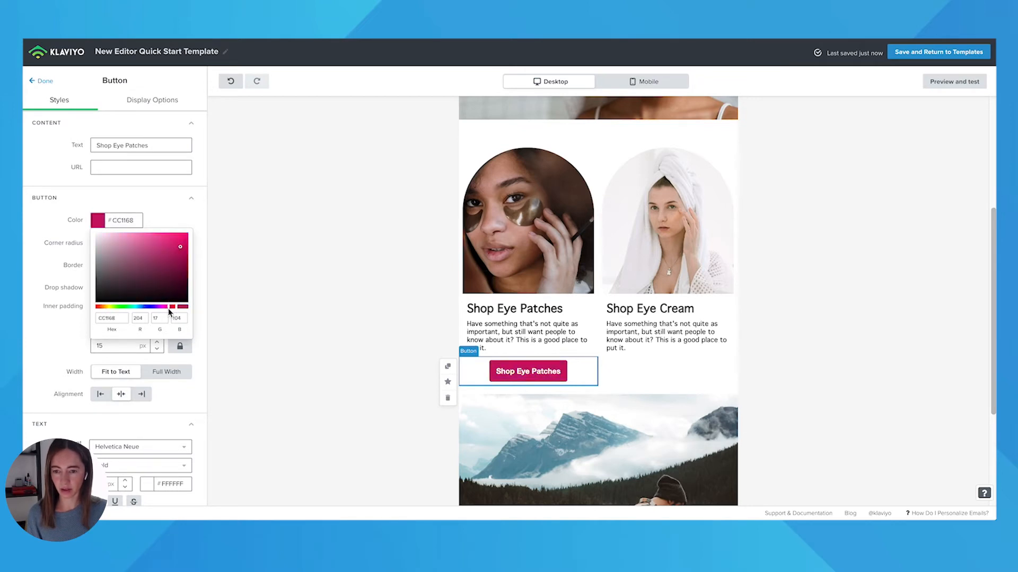
pyautogui.moveTo(178, 308); pyautogui.dragTo(188, 307)
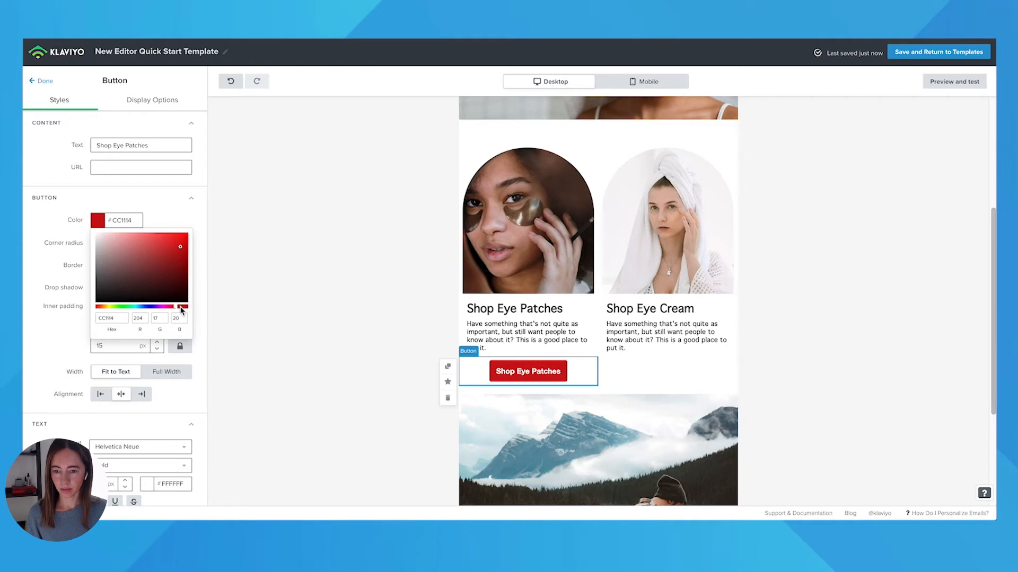
pyautogui.click(128, 234)
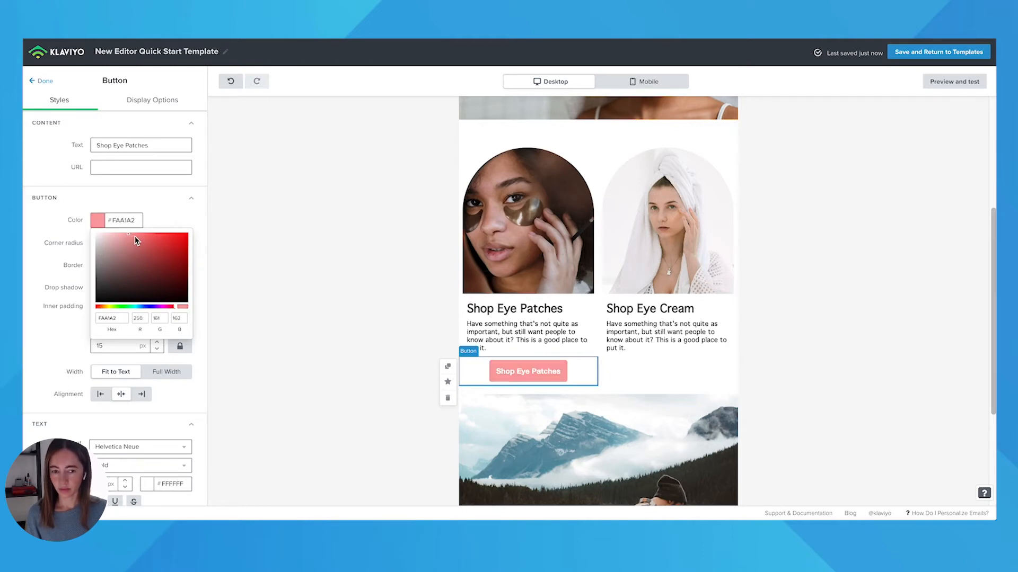
pyautogui.click(135, 237)
pyautogui.doubleClick(126, 220)
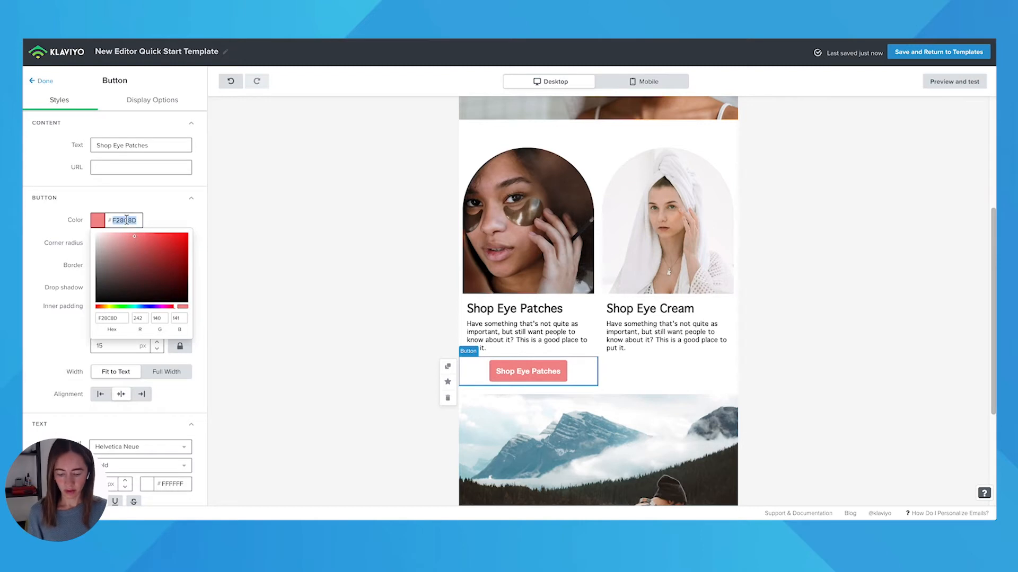
pyautogui.click(267, 235)
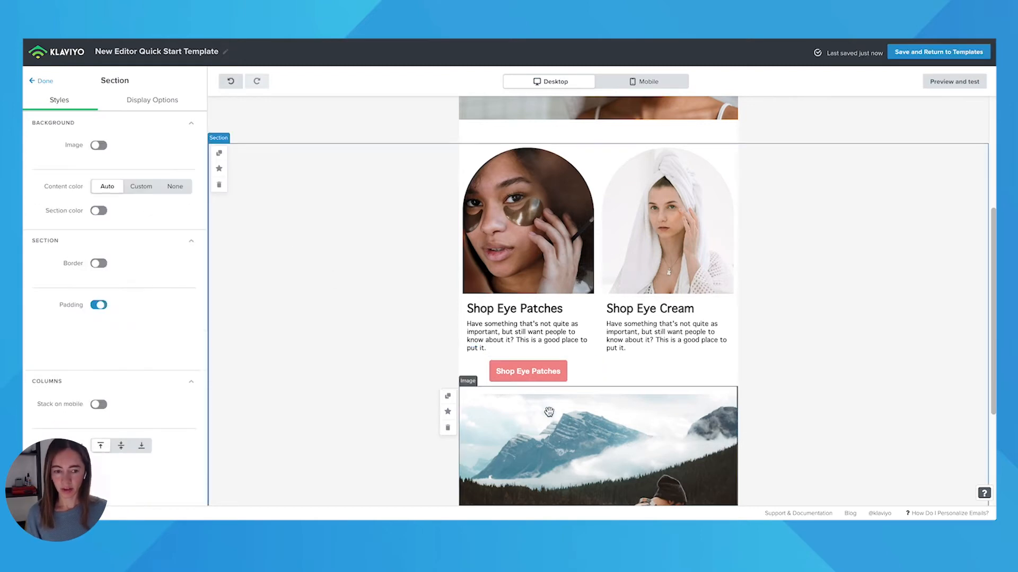
# Try a corner radius of 80 px on the Shop Eye Patches button, and settle on square corners at 0 px
pyautogui.click(503, 374)
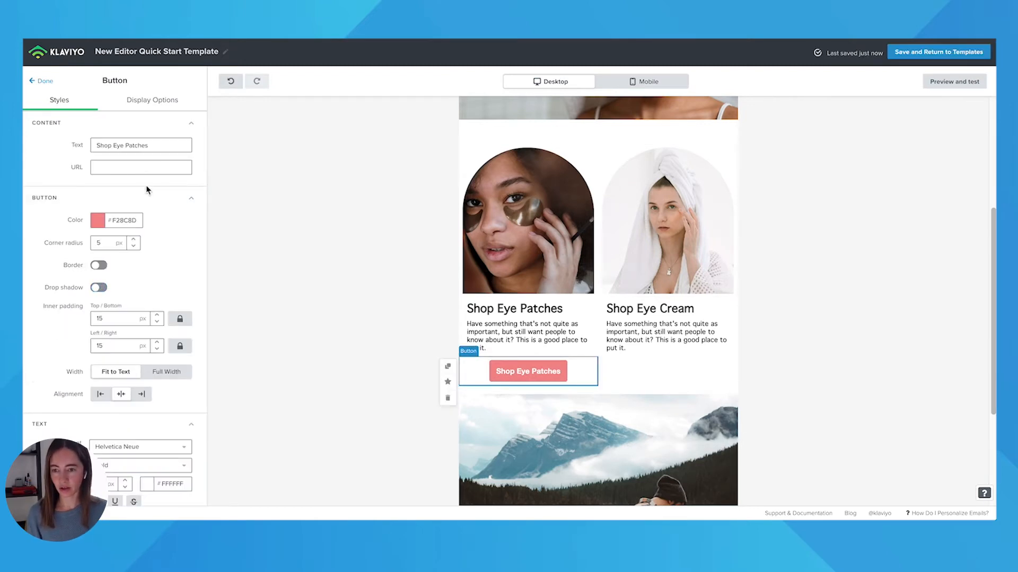
pyautogui.moveTo(112, 245); pyautogui.dragTo(85, 246)
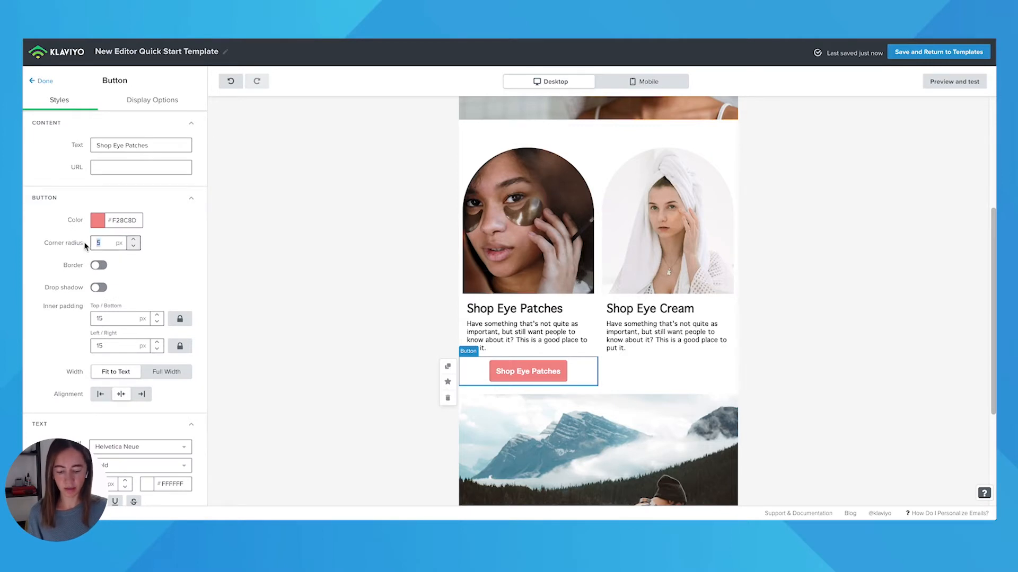
pyautogui.press('Tab')
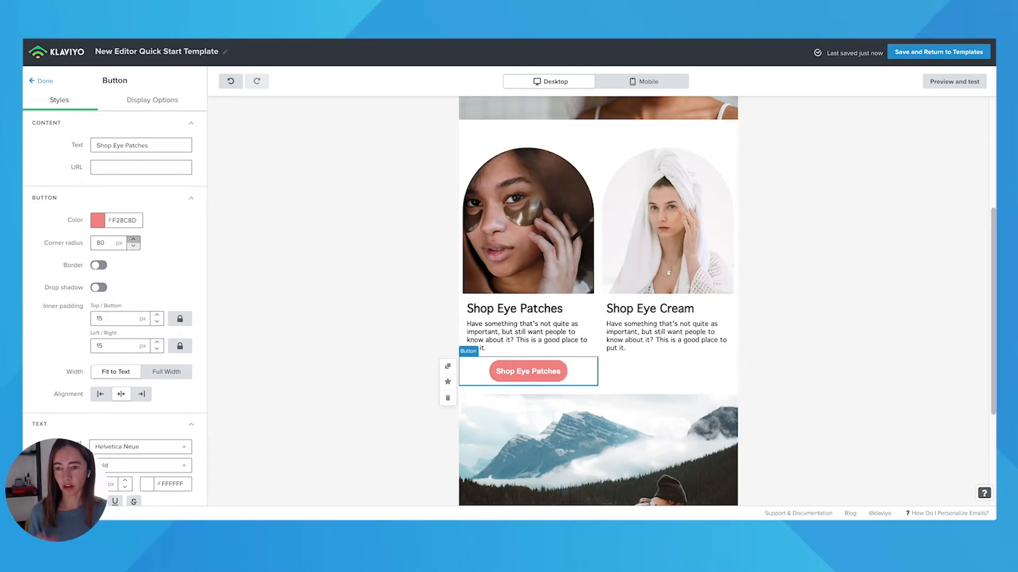
pyautogui.moveTo(109, 237); pyautogui.dragTo(90, 243)
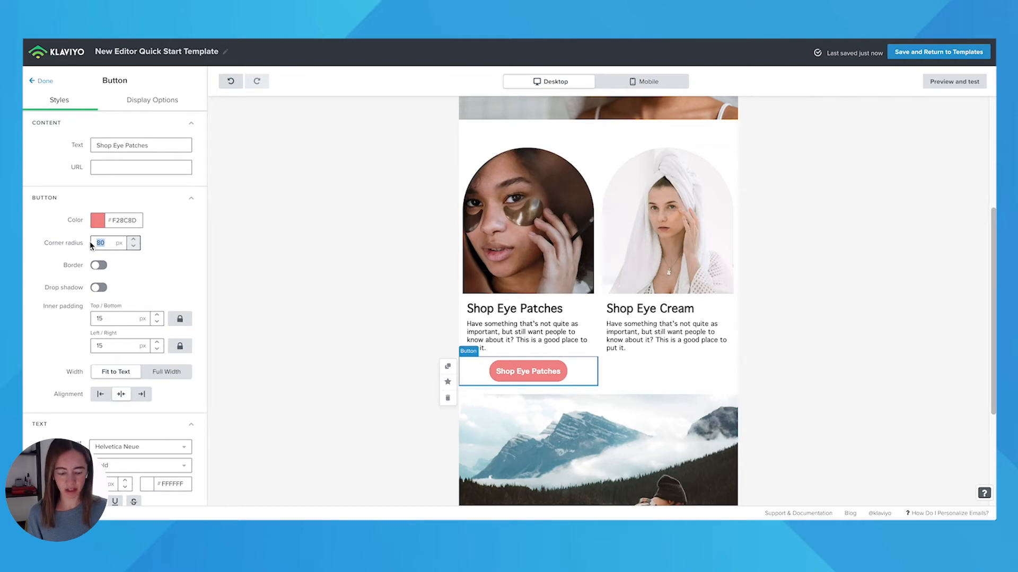
pyautogui.press('Tab')
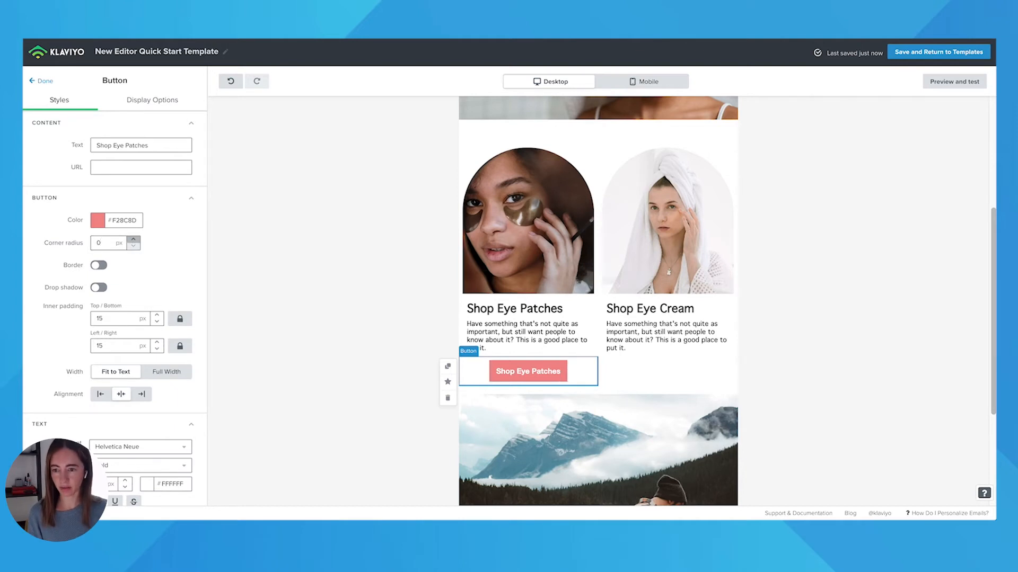
# Give the Shop Eye Patches button a white #FFFFFF fill and a solid 1 px black border
pyautogui.click(100, 265)
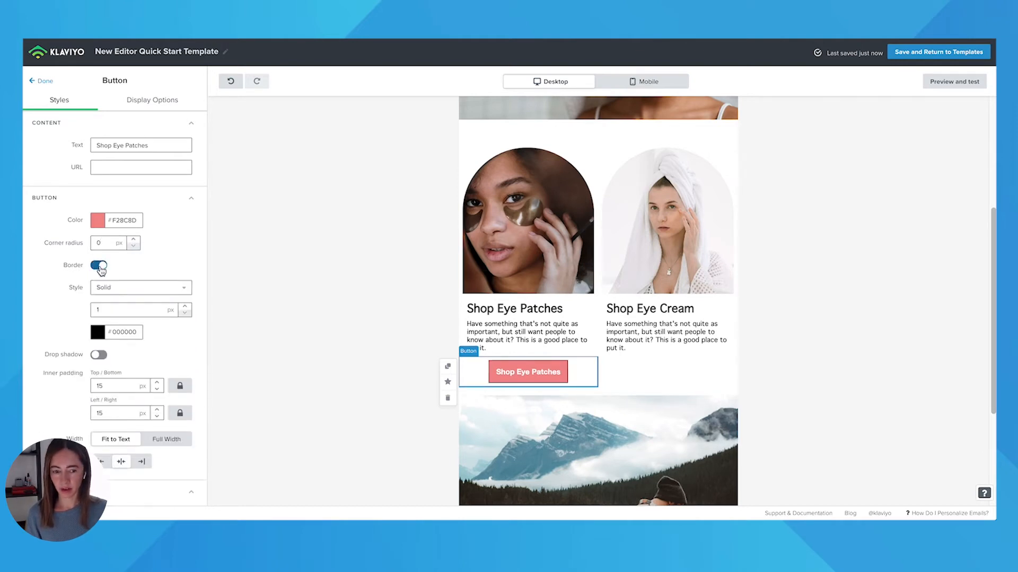
pyautogui.click(100, 266)
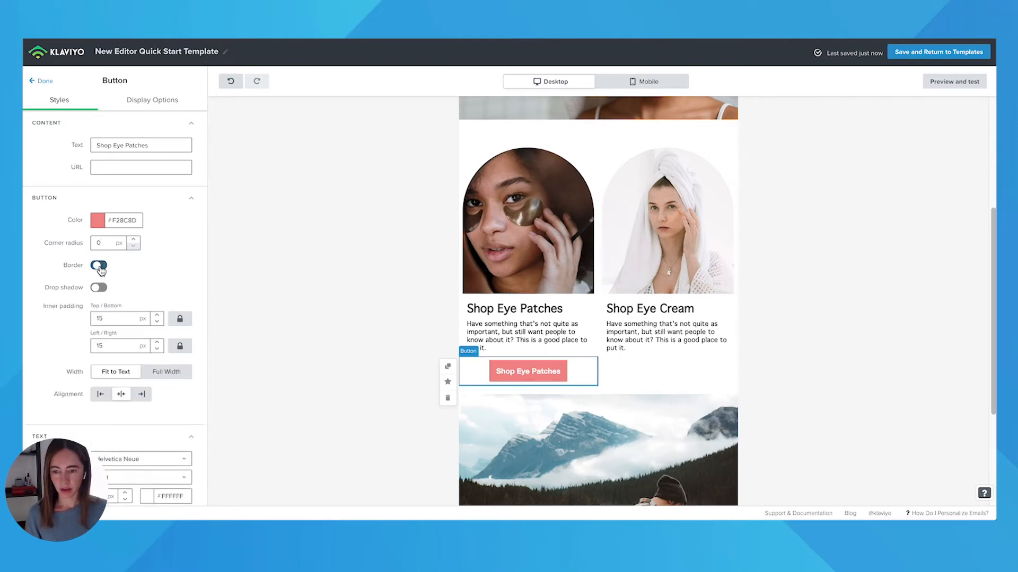
pyautogui.click(98, 222)
pyautogui.click(149, 204)
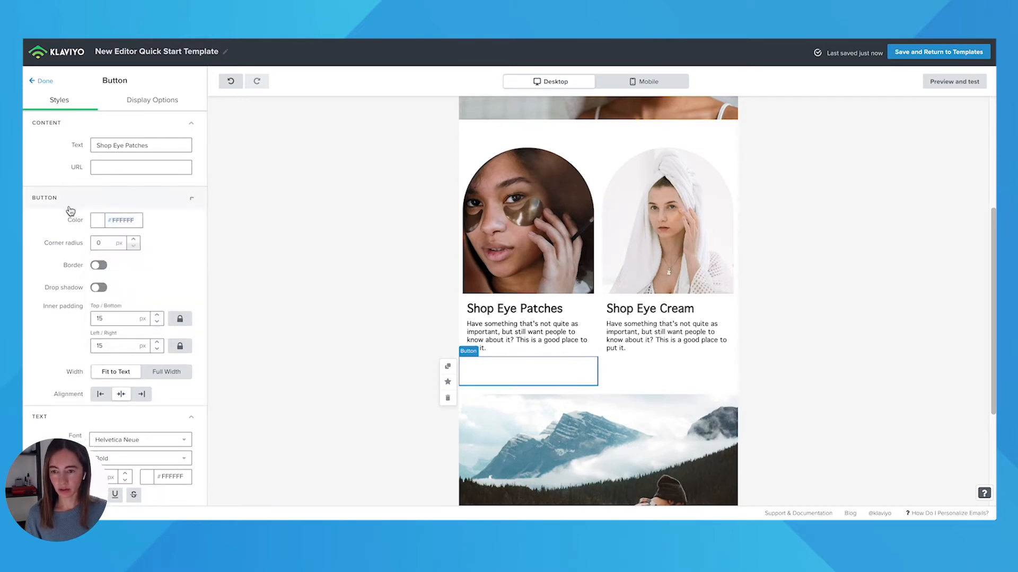
pyautogui.click(148, 204)
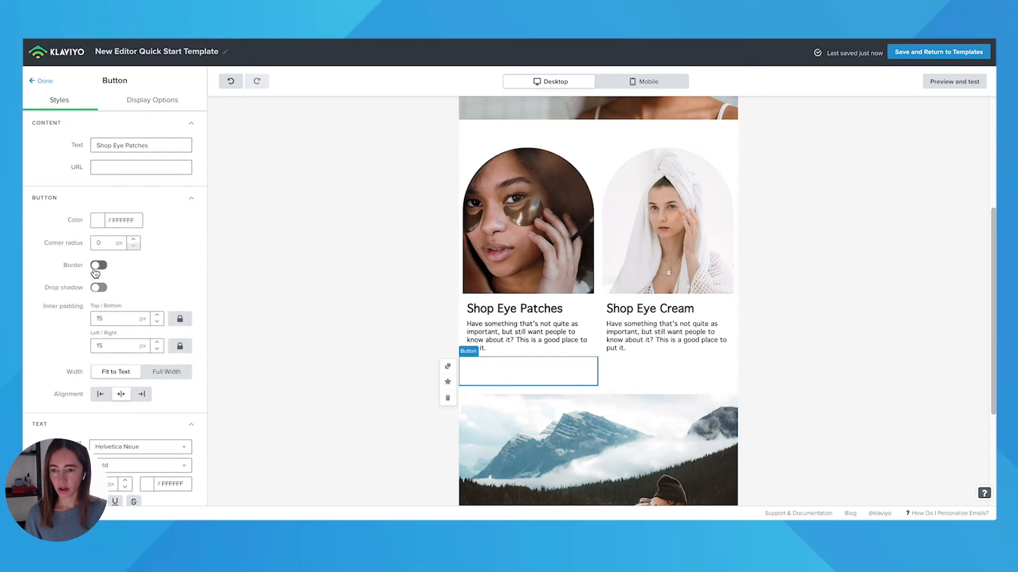
pyautogui.click(99, 265)
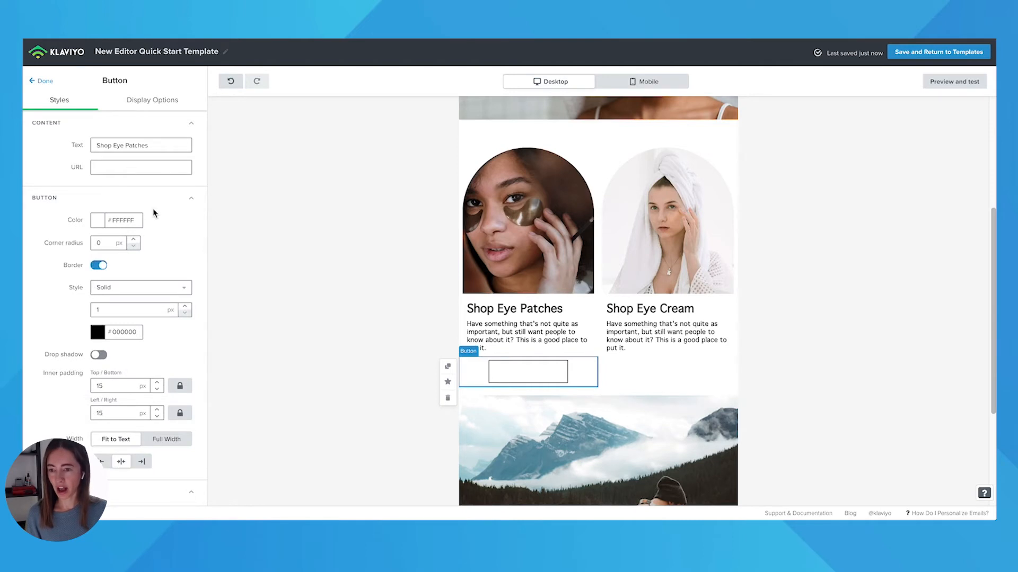
# Set the button's text color to near-black #221F1F
pyautogui.scroll(-3, 153, 209)
pyautogui.scroll(-2, 153, 212)
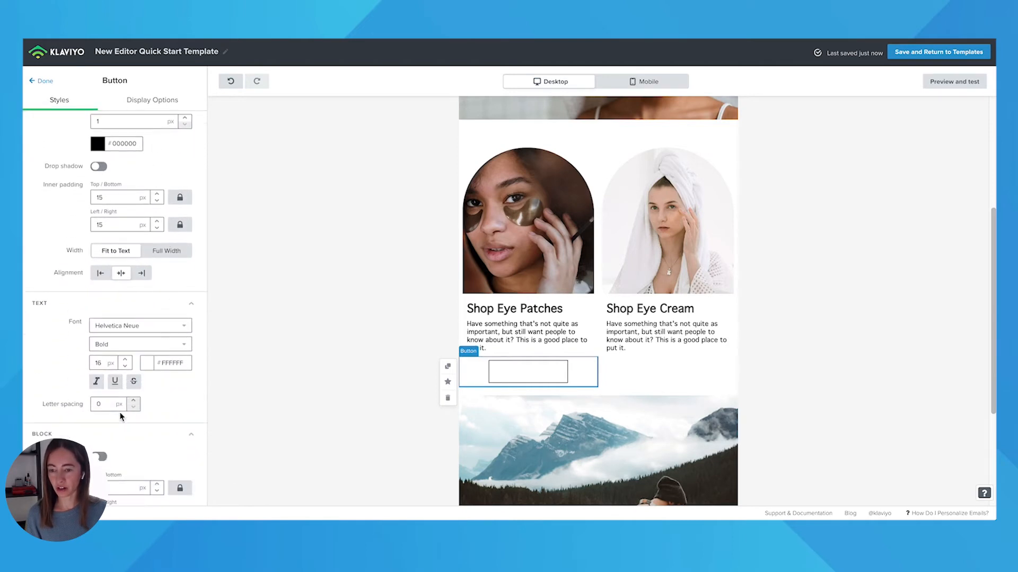
pyautogui.click(147, 364)
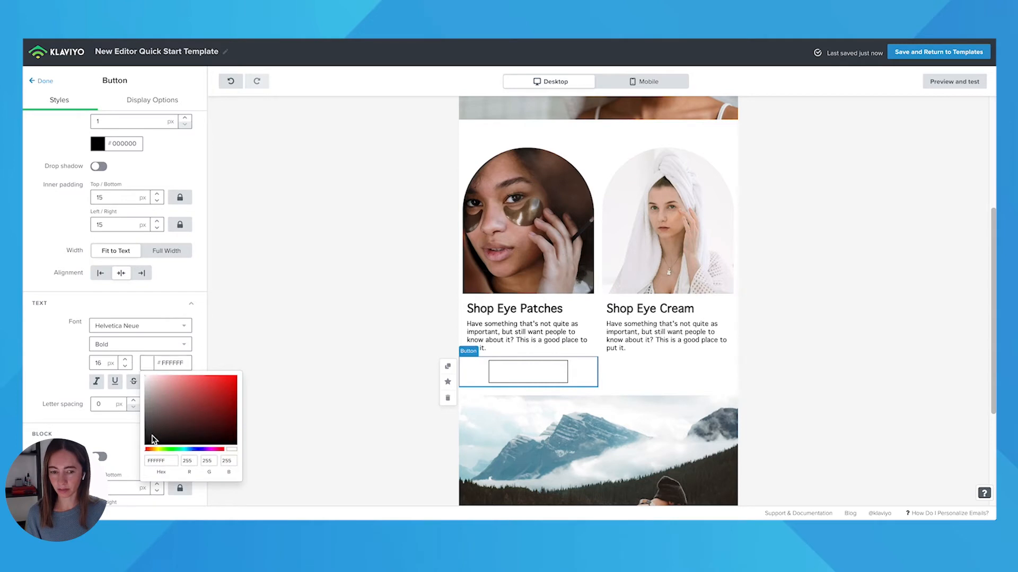
pyautogui.click(153, 438)
pyautogui.click(50, 319)
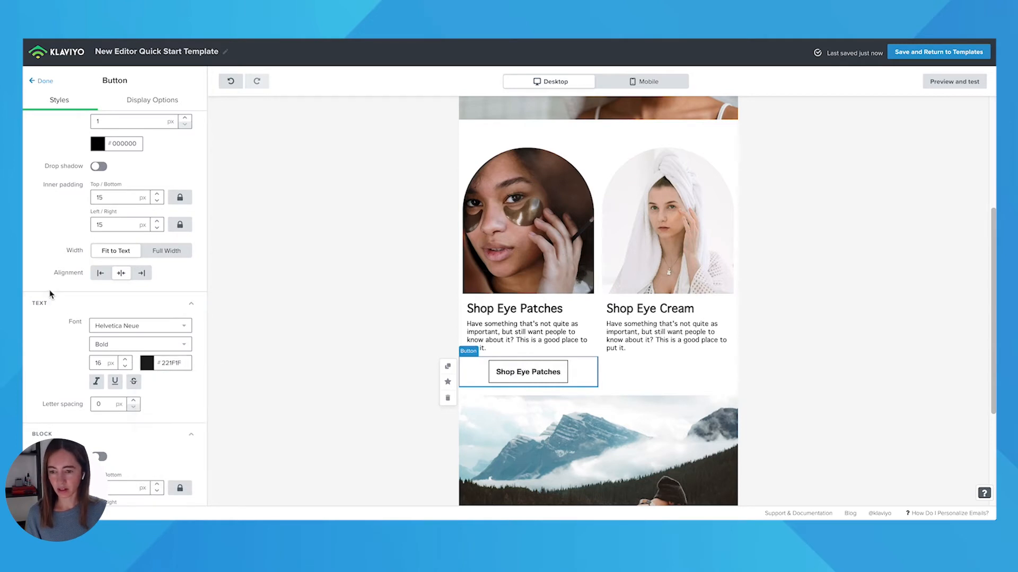
# Try the Lighter font weight on the button text and settle on Normal
pyautogui.click(126, 344)
pyautogui.click(115, 389)
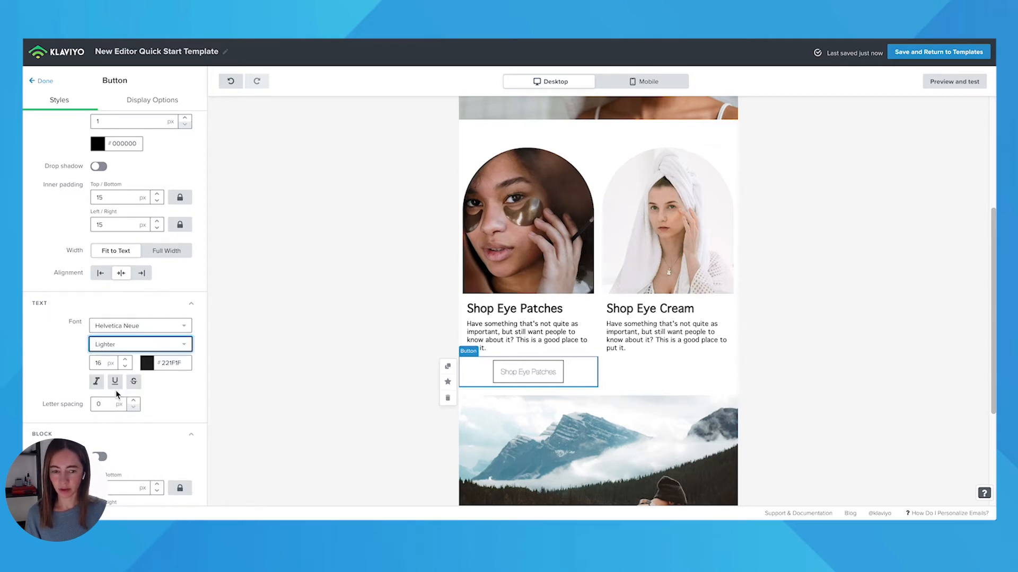
pyautogui.click(117, 350)
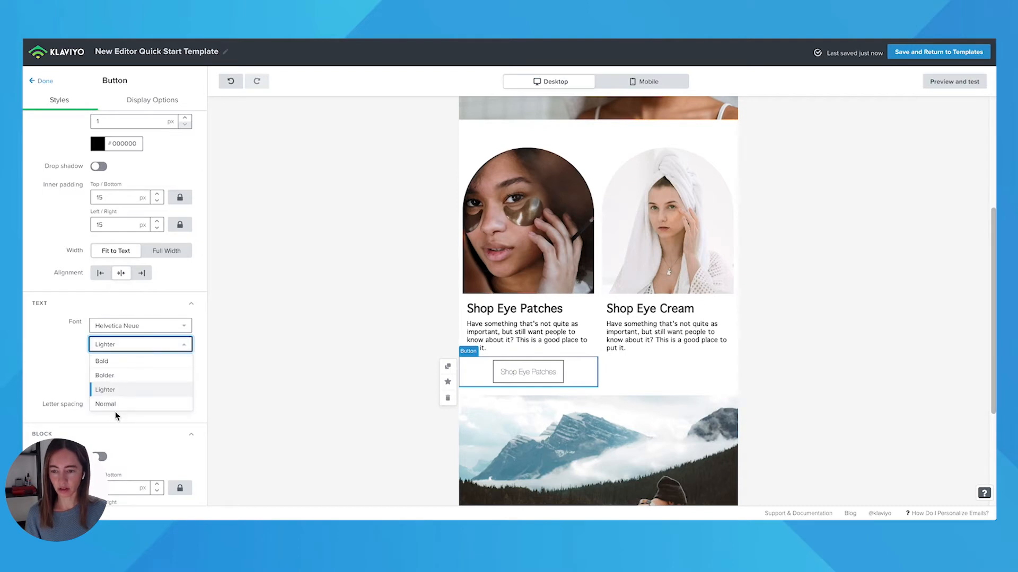
pyautogui.click(109, 340)
pyautogui.click(106, 346)
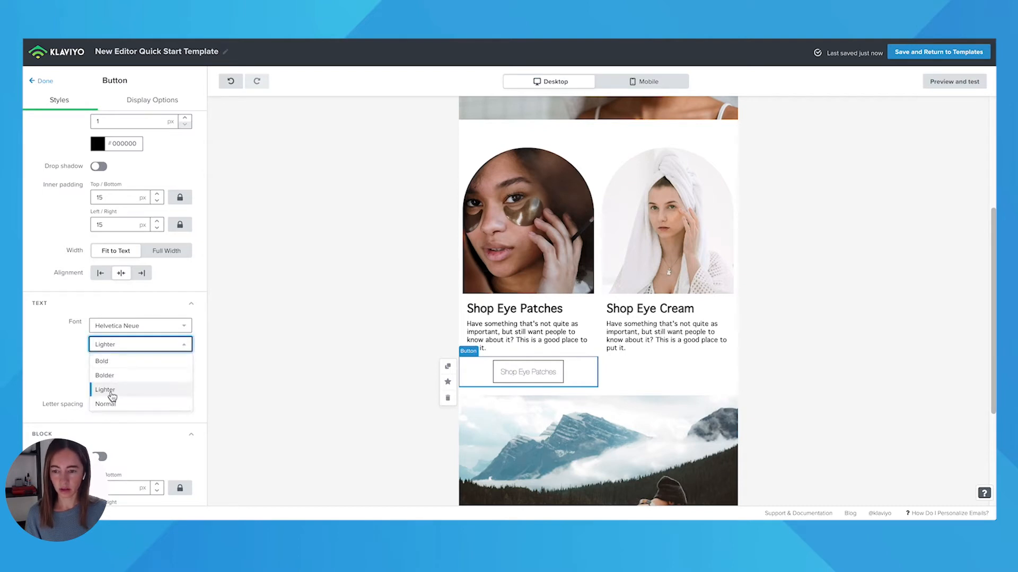
pyautogui.click(112, 404)
# Change the button label to all capitals, "SHOP EYE PATCHES"
pyautogui.scroll(5, 112, 371)
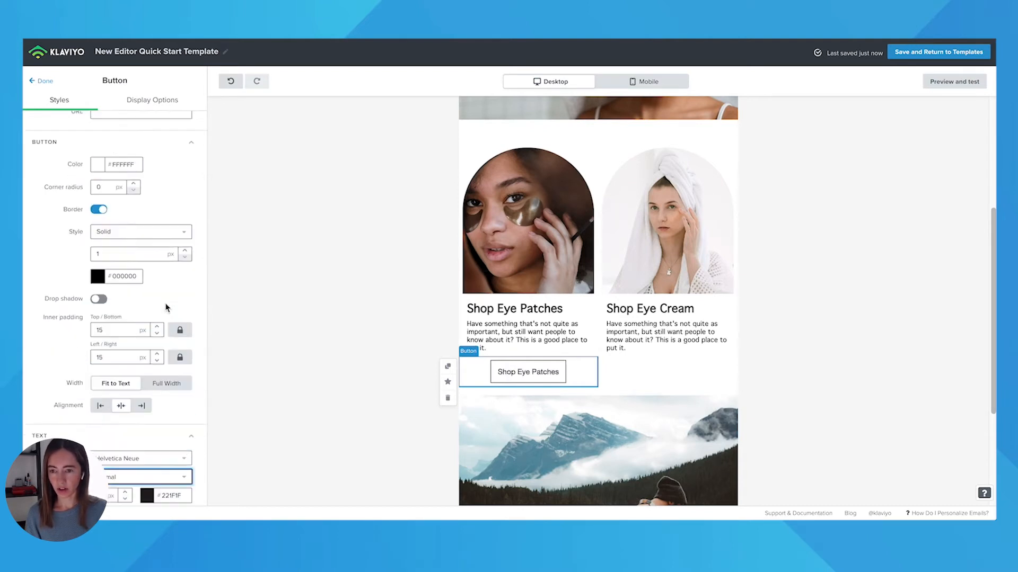
pyautogui.click(150, 147)
pyautogui.moveTo(151, 148); pyautogui.dragTo(66, 150)
pyautogui.write('SH')
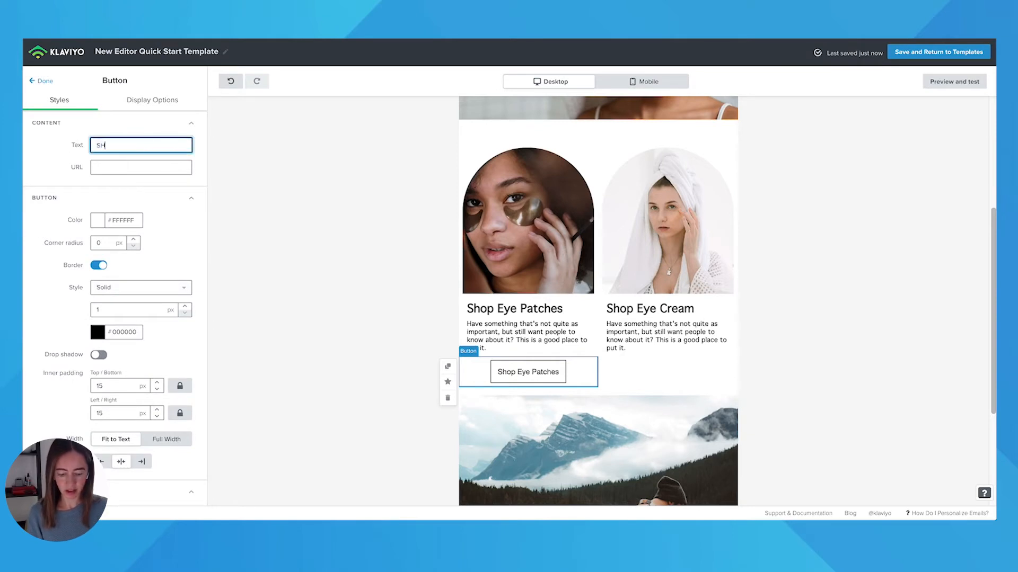
pyautogui.write('OP EYE PATCHES')
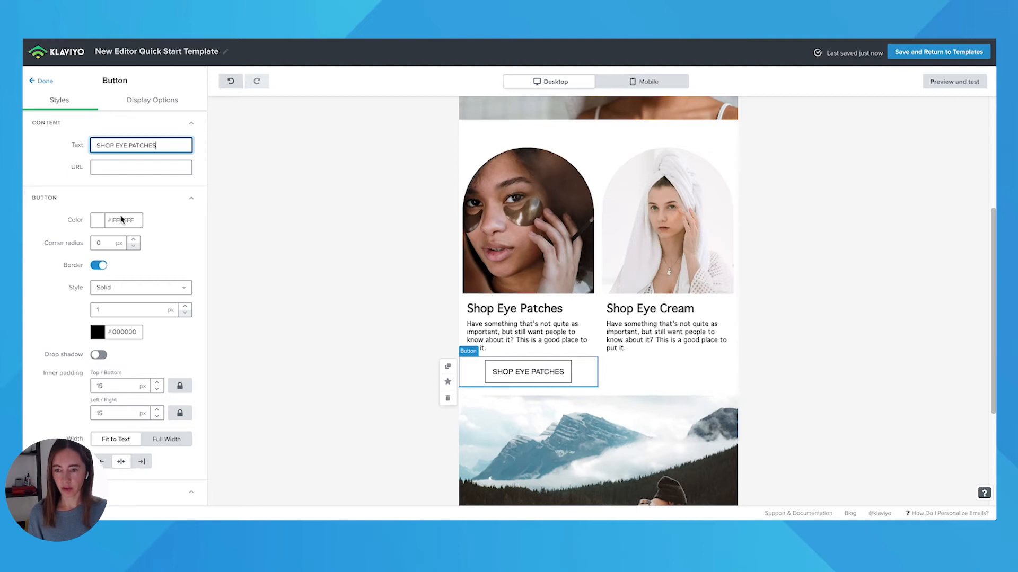
# Set the button text's letter spacing to 5 px and its font size to 14 px
pyautogui.scroll(-5, 120, 220)
pyautogui.click(85, 358)
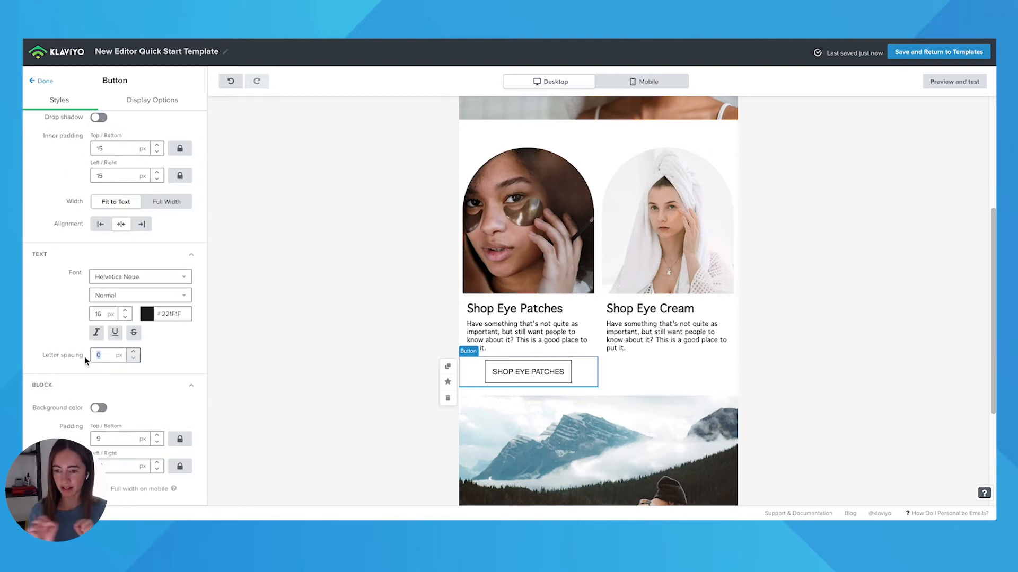
pyautogui.write('2')
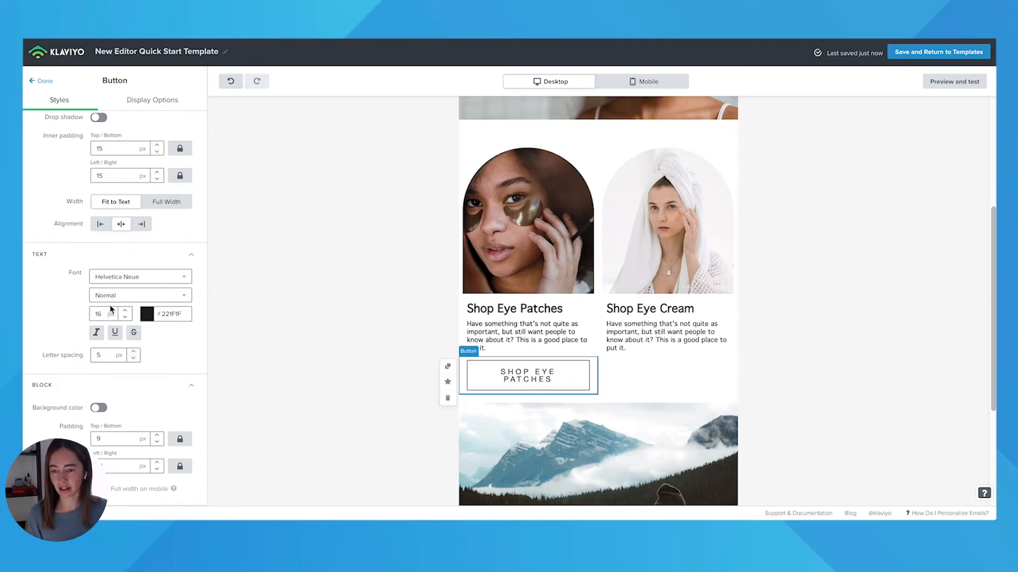
pyautogui.moveTo(104, 314); pyautogui.dragTo(93, 311)
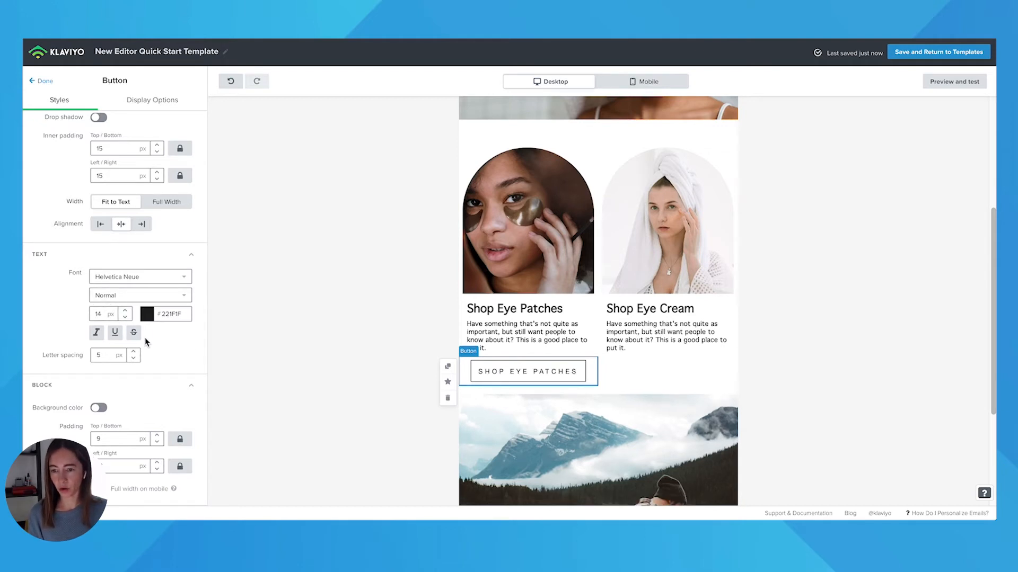
# Shorten the button label to "EYE PATCHES" by removing the word "SHOP"
pyautogui.scroll(1, 147, 341)
pyautogui.scroll(2, 147, 341)
pyautogui.moveTo(116, 146); pyautogui.dragTo(82, 144)
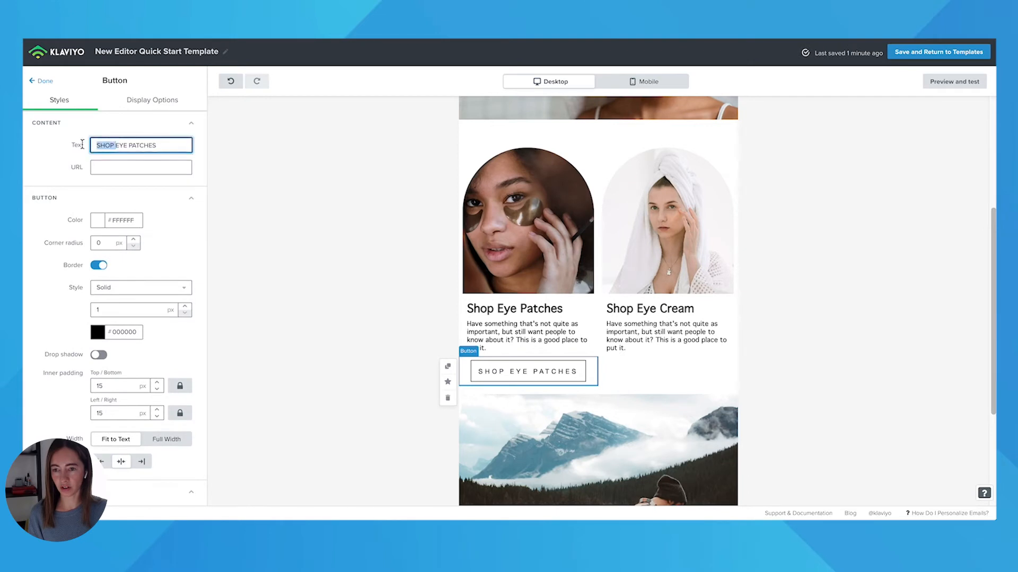
pyautogui.press('BackSpace')
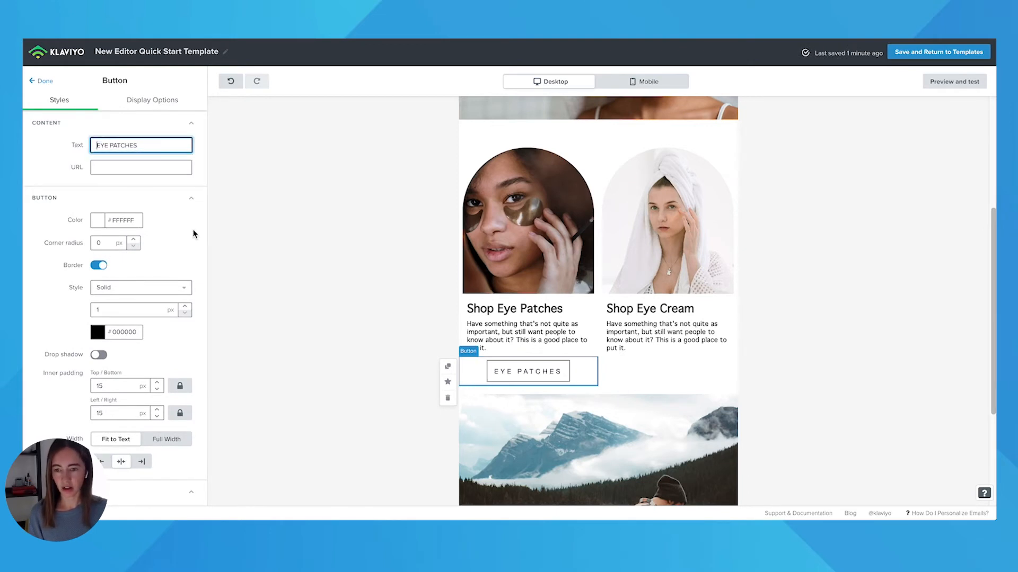
# Set the "EYE PATCHES" button text's font size to 16 px
pyautogui.scroll(-3, 141, 280)
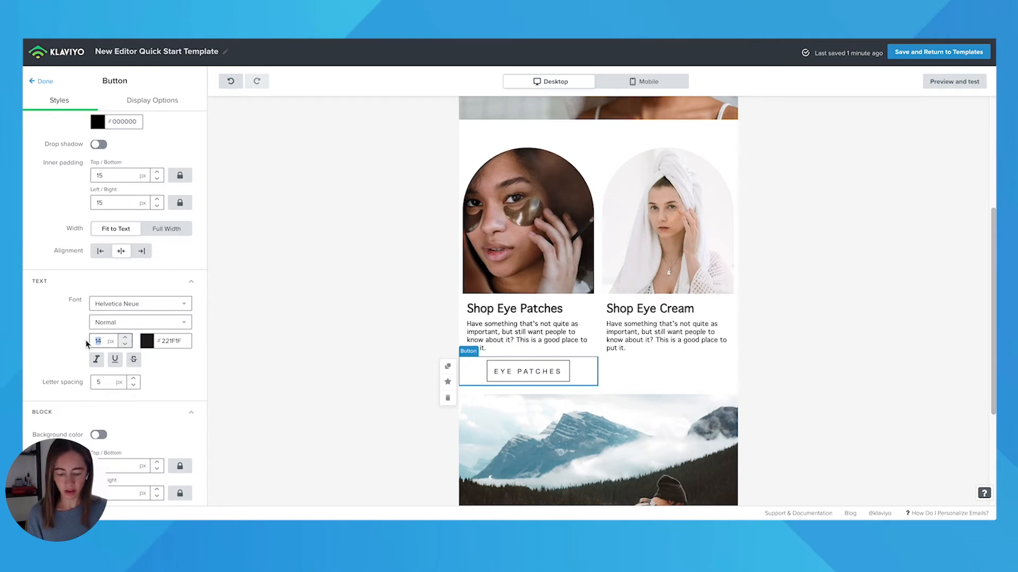
pyautogui.write('16')
pyautogui.click(179, 372)
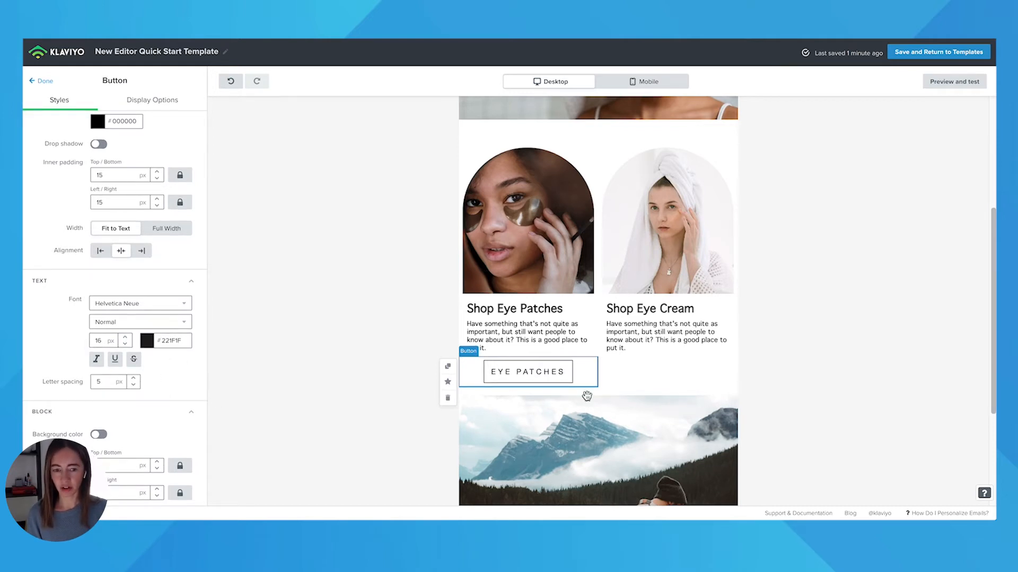
pyautogui.scroll(-1, 159, 400)
pyautogui.scroll(1, 160, 399)
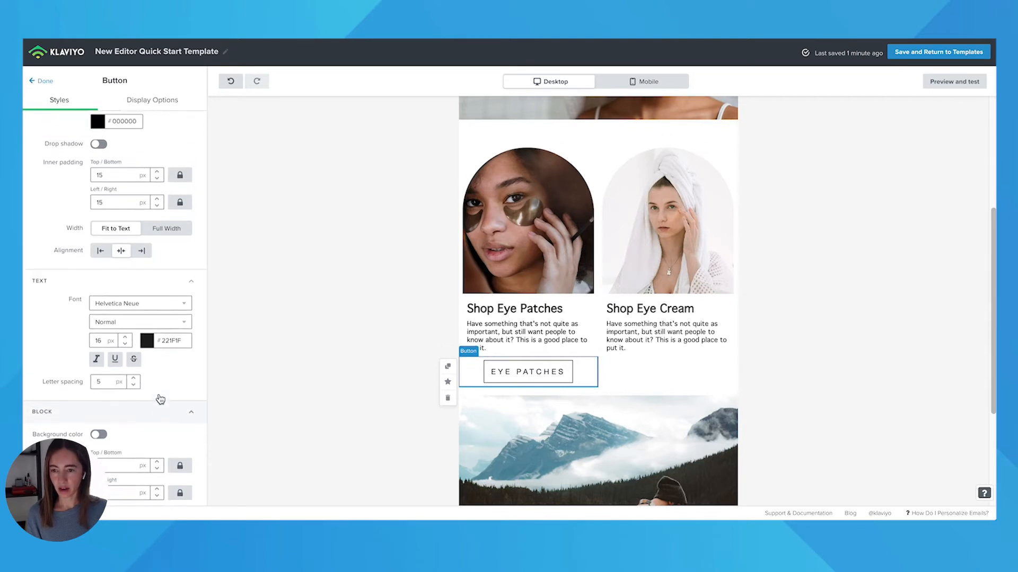
# Set the "EYE PATCHES" button's inner left/right padding to 50 px
pyautogui.scroll(1, 160, 399)
pyautogui.doubleClick(116, 215)
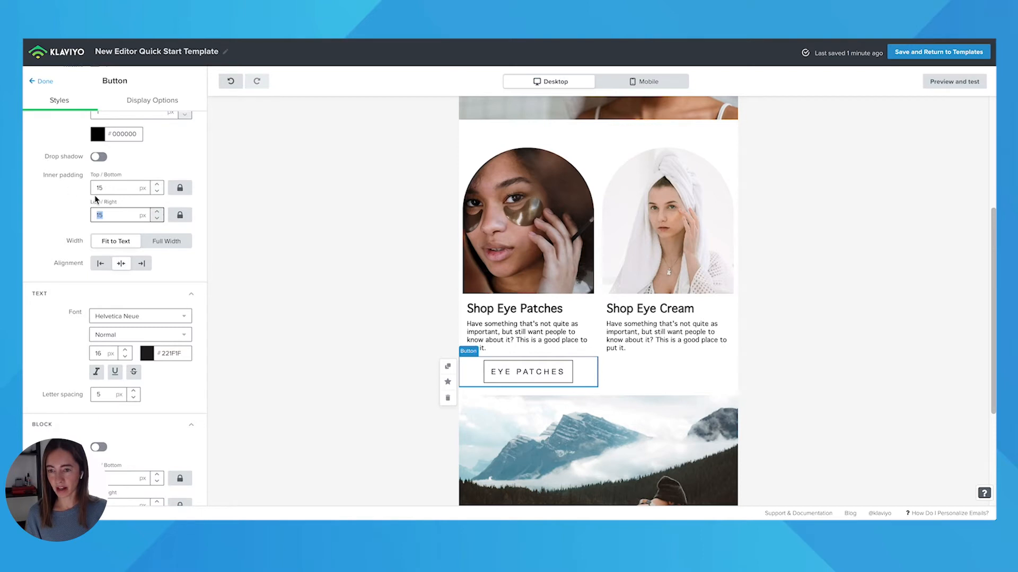
pyautogui.scroll(5, 96, 191)
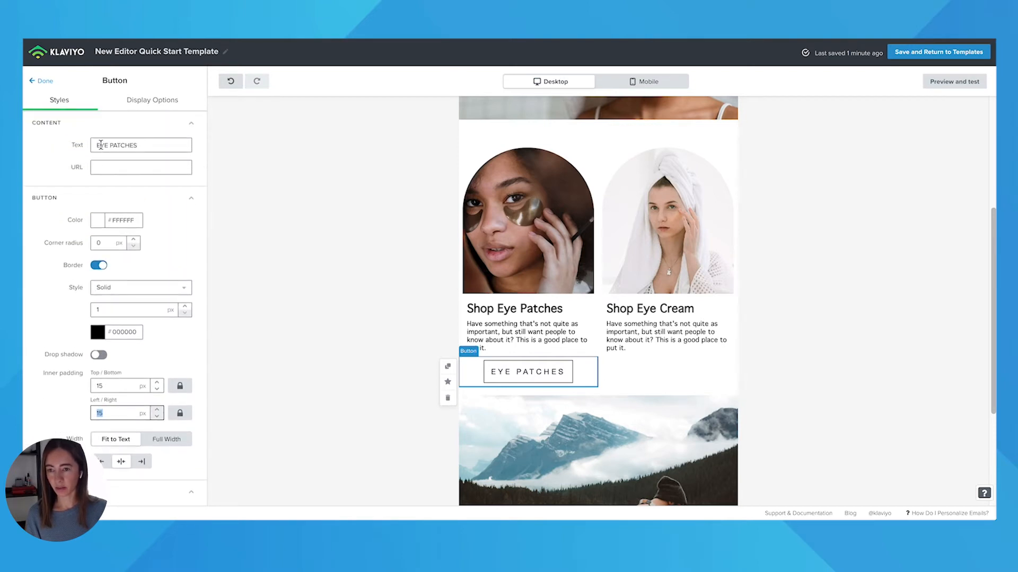
pyautogui.scroll(-3, 154, 222)
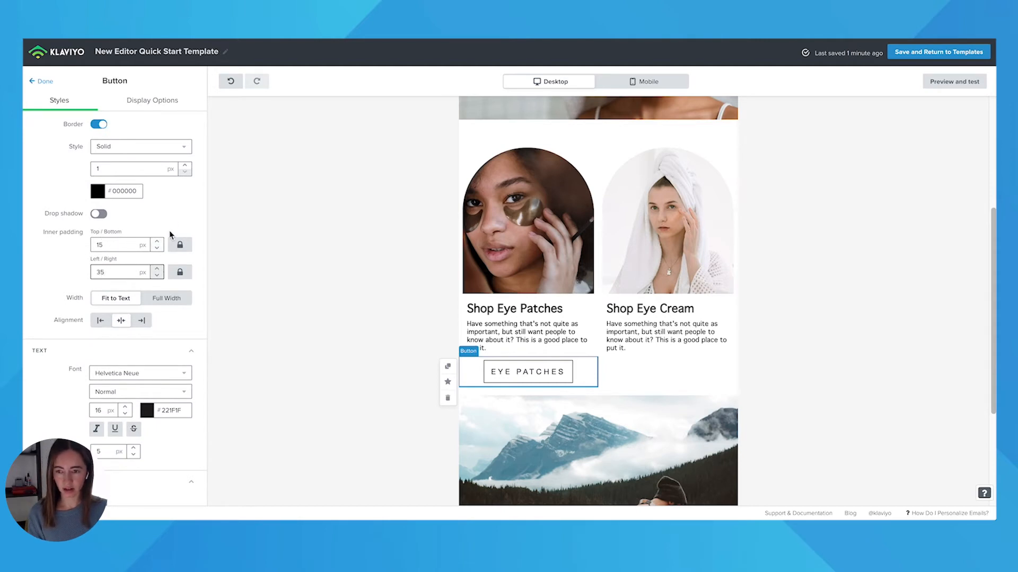
pyautogui.moveTo(108, 273); pyautogui.dragTo(80, 275)
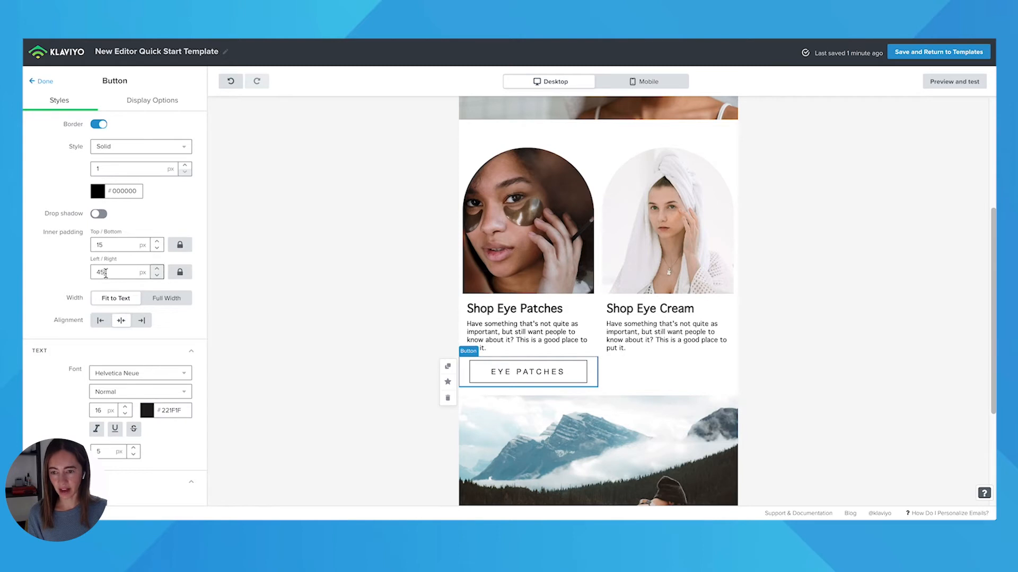
pyautogui.moveTo(106, 272); pyautogui.dragTo(86, 276)
pyautogui.write('5')
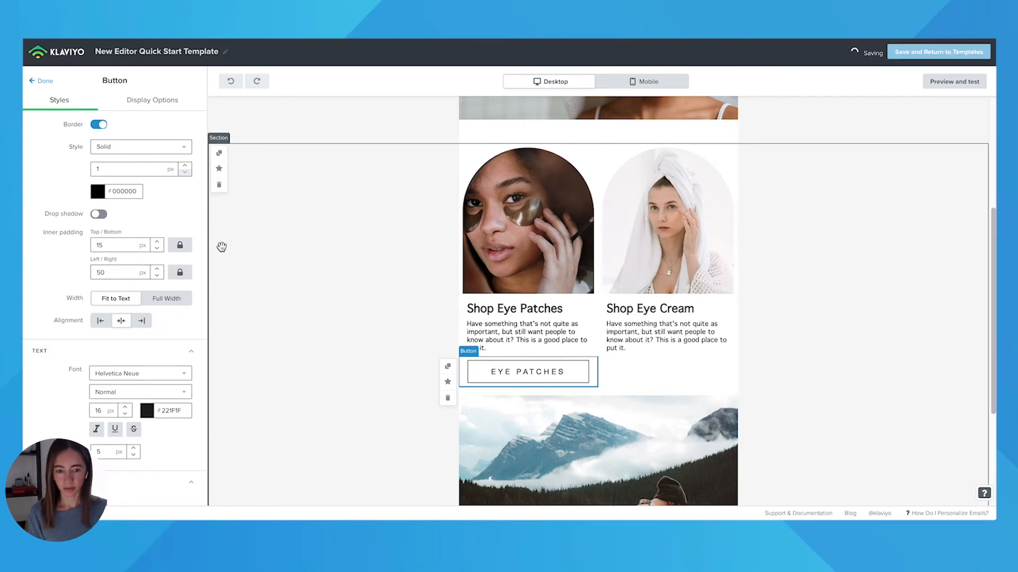
pyautogui.click(227, 255)
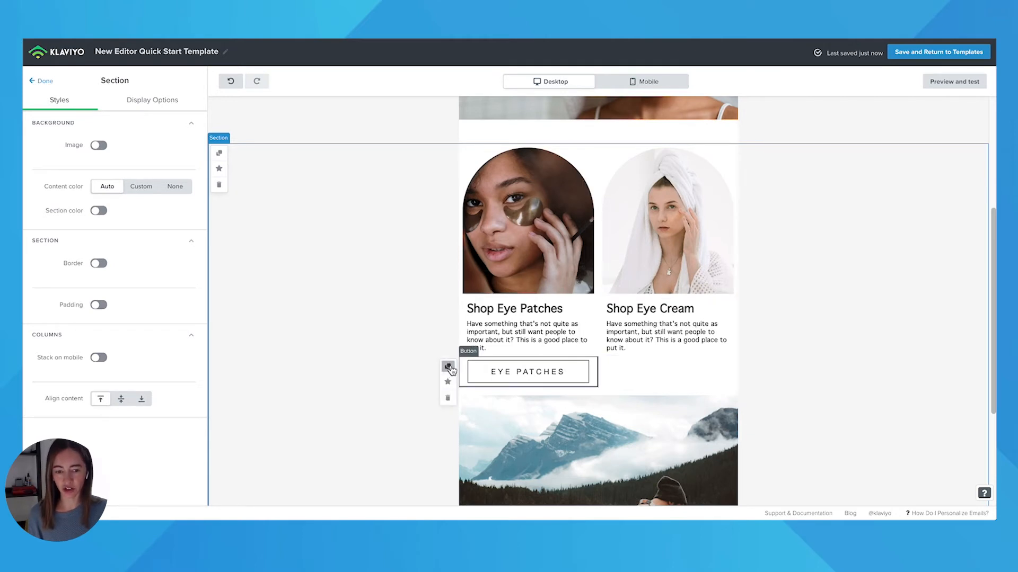
# Duplicate the "EYE PATCHES" button and move the copy beneath the Shop Eye Cream text in the other column
pyautogui.click(449, 368)
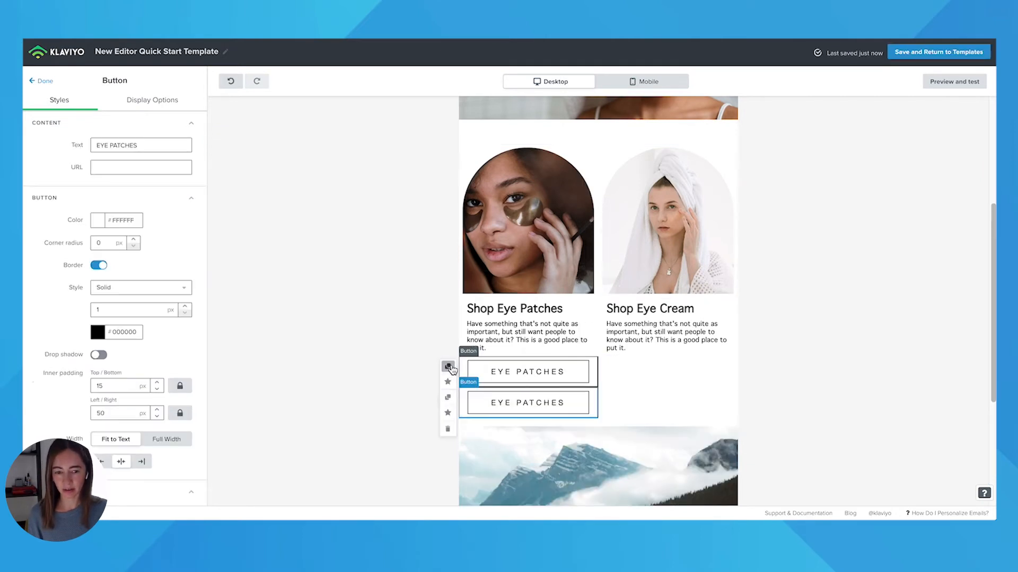
pyautogui.moveTo(493, 372); pyautogui.dragTo(640, 346)
pyautogui.click(659, 371)
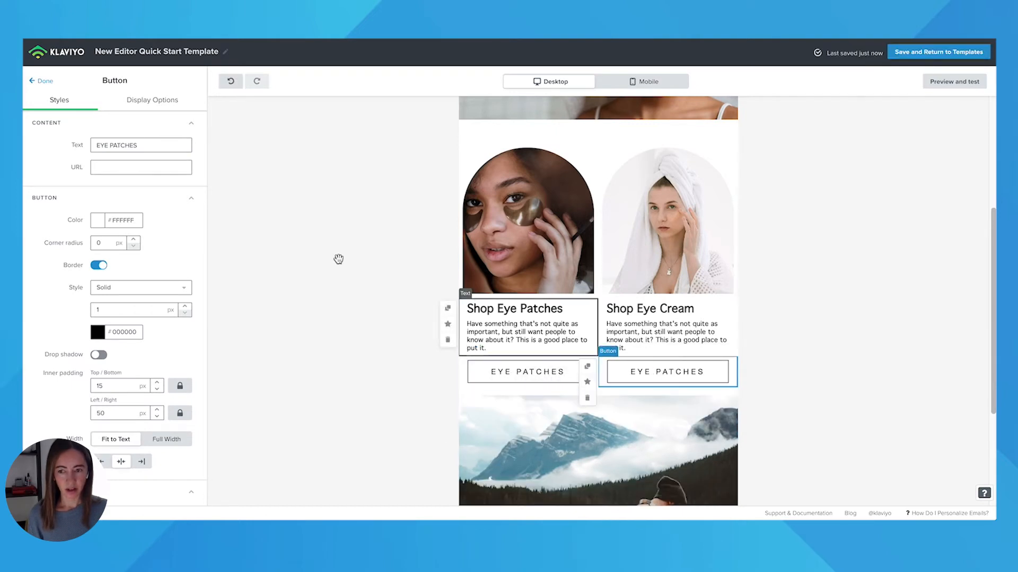
# Change one button's label to "EYE CREAM" and place that button beneath the Shop Eye Cream text
pyautogui.doubleClick(134, 145)
pyautogui.write('CREAM')
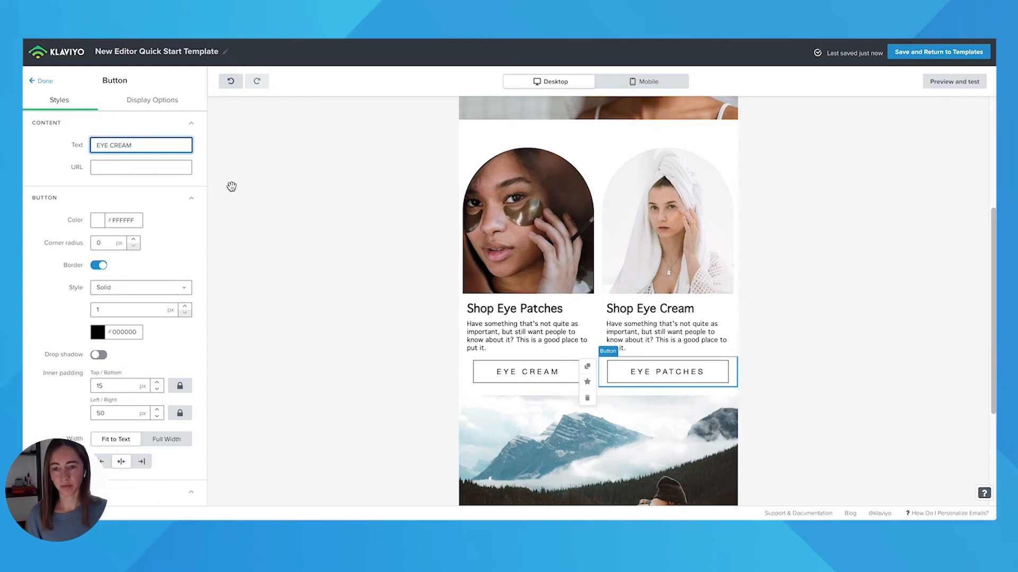
pyautogui.moveTo(587, 367); pyautogui.dragTo(472, 356)
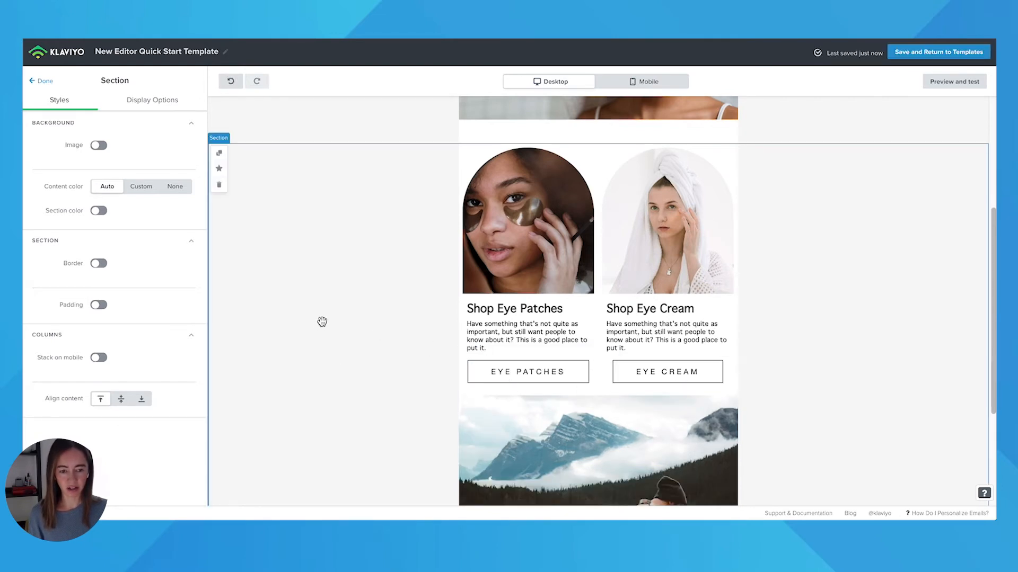
# Replace the mountain lake image below the two columns by uploading men.jpg
pyautogui.scroll(-3, 322, 322)
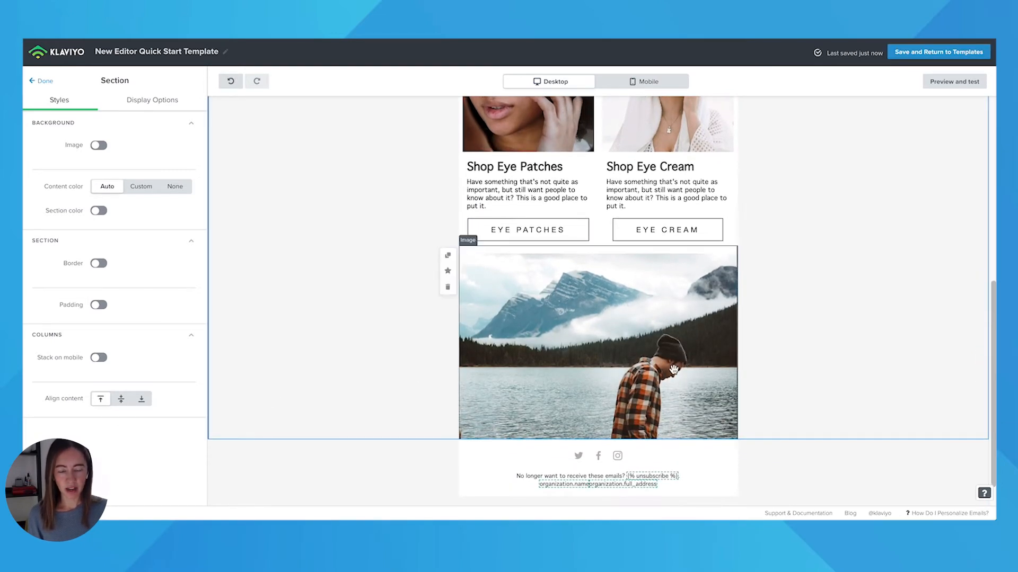
pyautogui.click(666, 371)
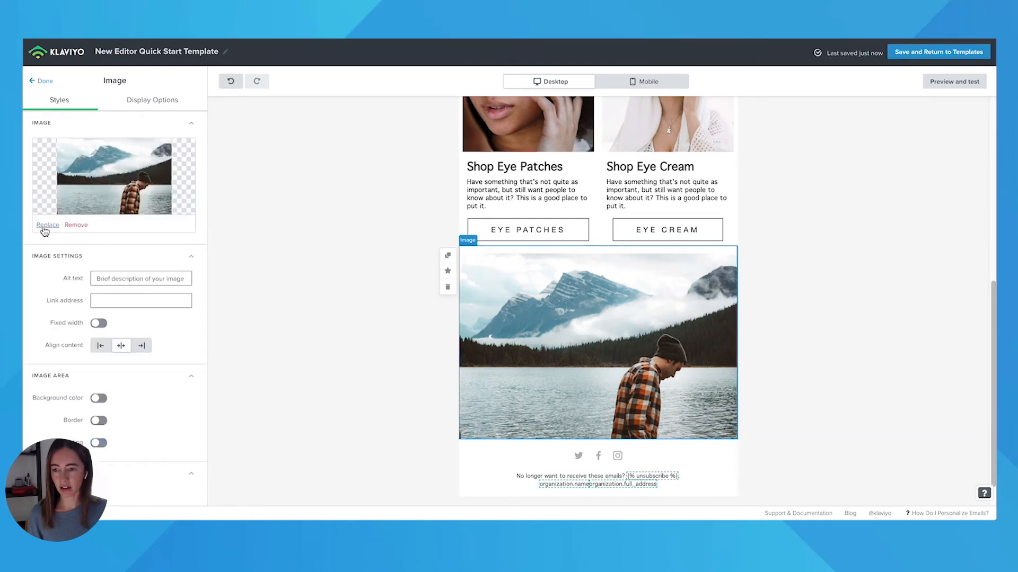
pyautogui.click(44, 228)
pyautogui.click(320, 149)
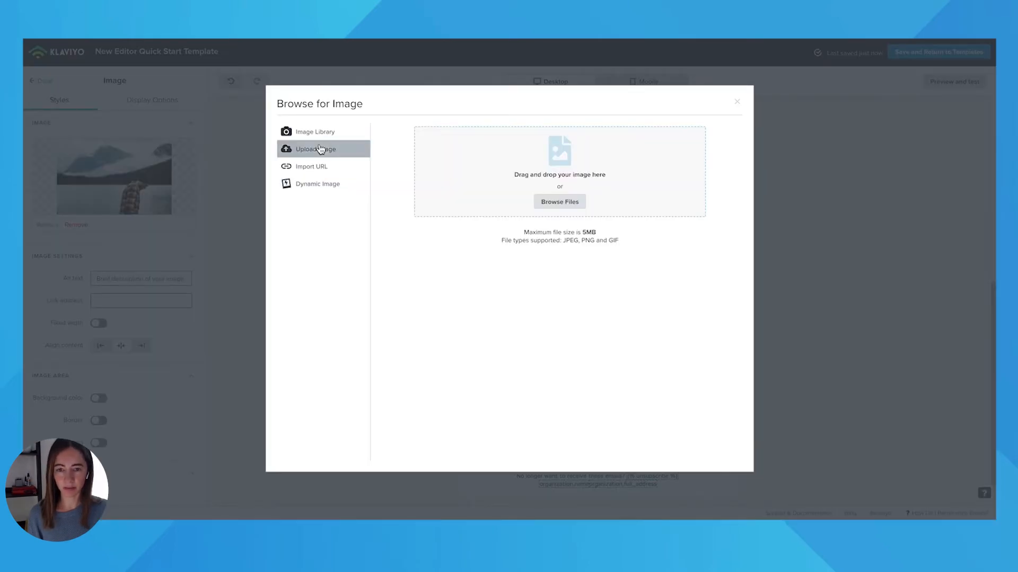
pyautogui.click(539, 200)
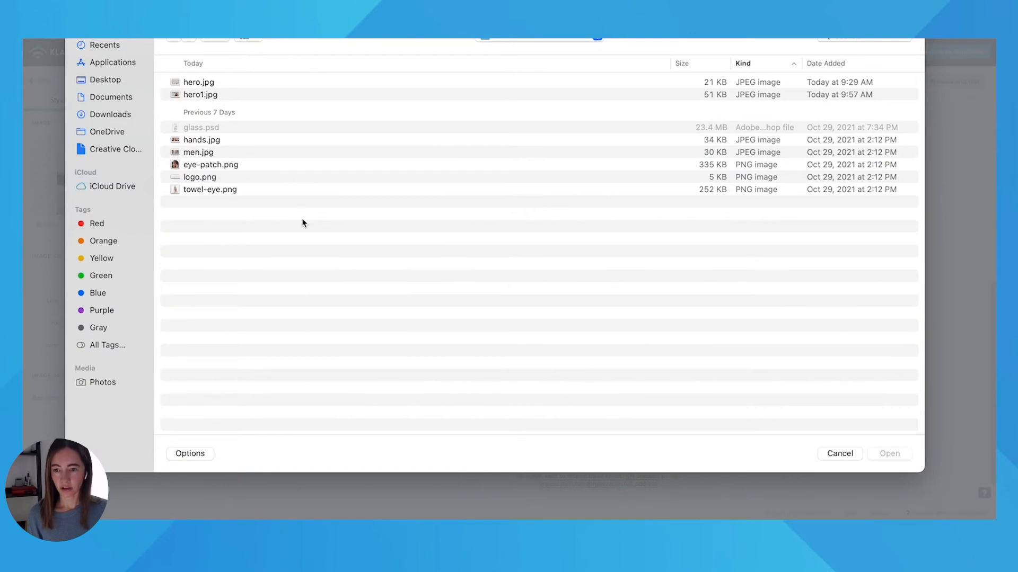
pyautogui.doubleClick(198, 152)
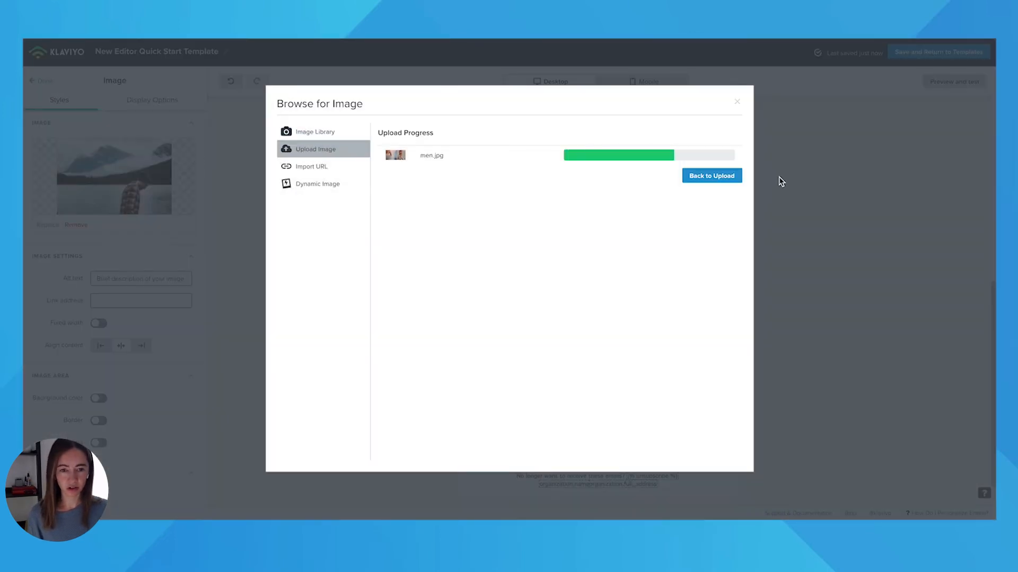
# Duplicate the spacer above the two-column section and move the copy between the buttons and the lower image
pyautogui.scroll(3, 496, 161)
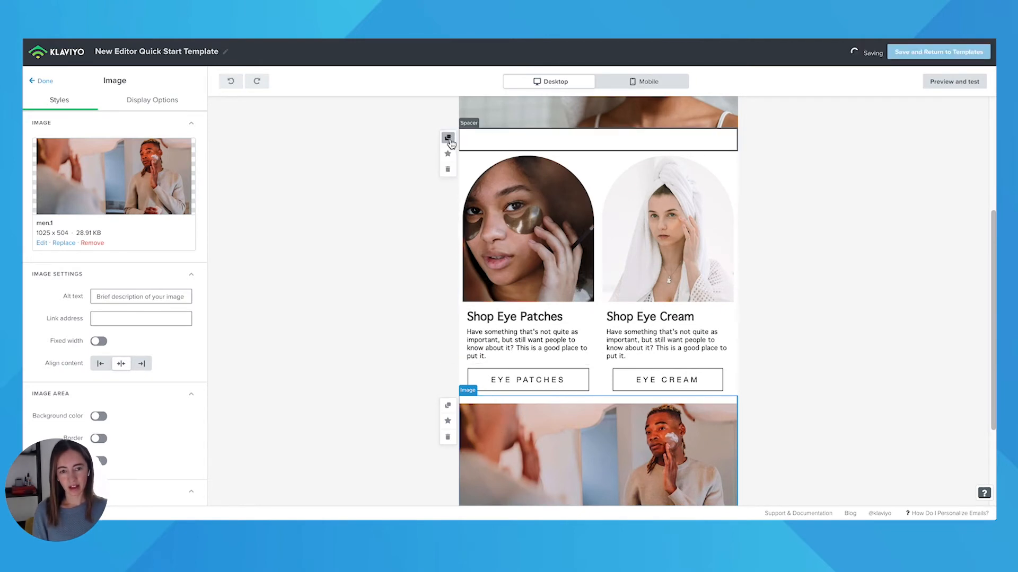
pyautogui.click(447, 139)
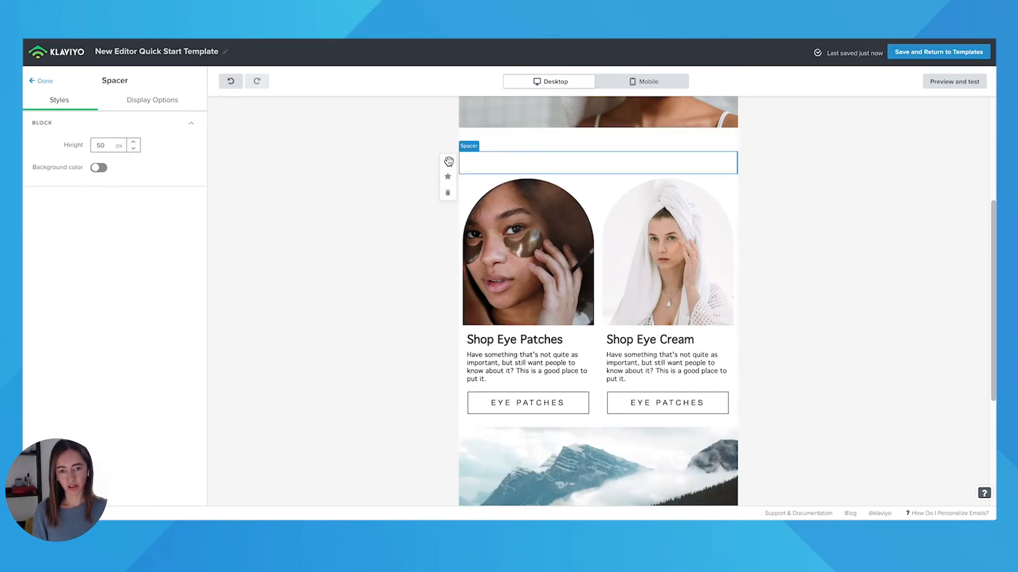
pyautogui.moveTo(485, 157); pyautogui.dragTo(536, 471)
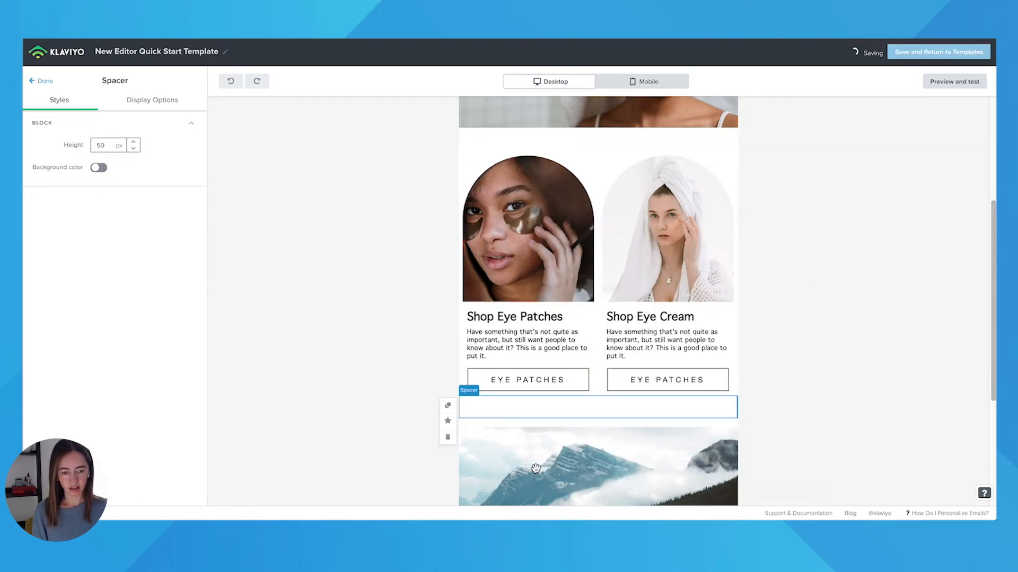
# Replace the mountain lake image with men.1 from the image library
pyautogui.scroll(-3, 418, 405)
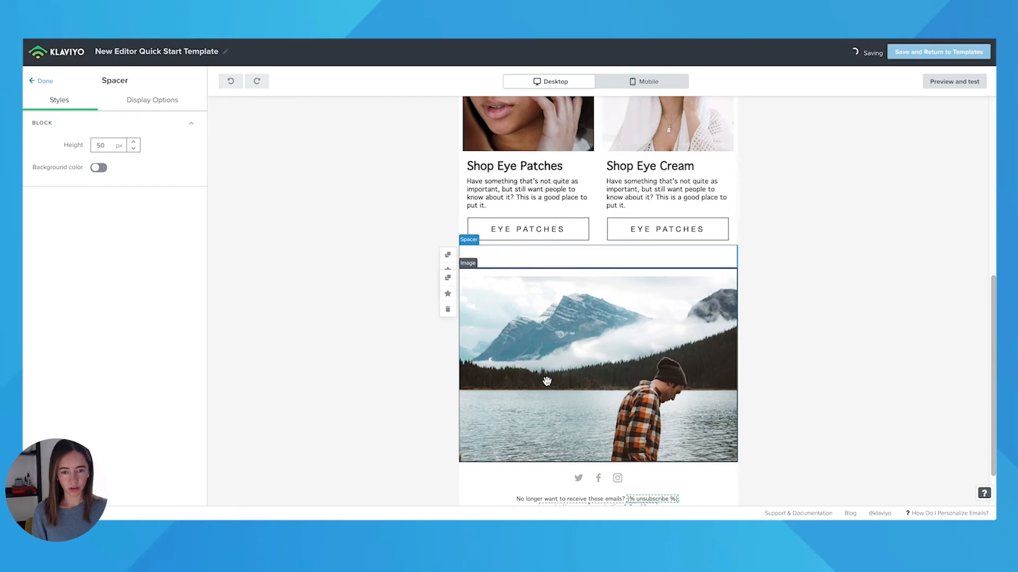
pyautogui.click(545, 376)
pyautogui.click(46, 226)
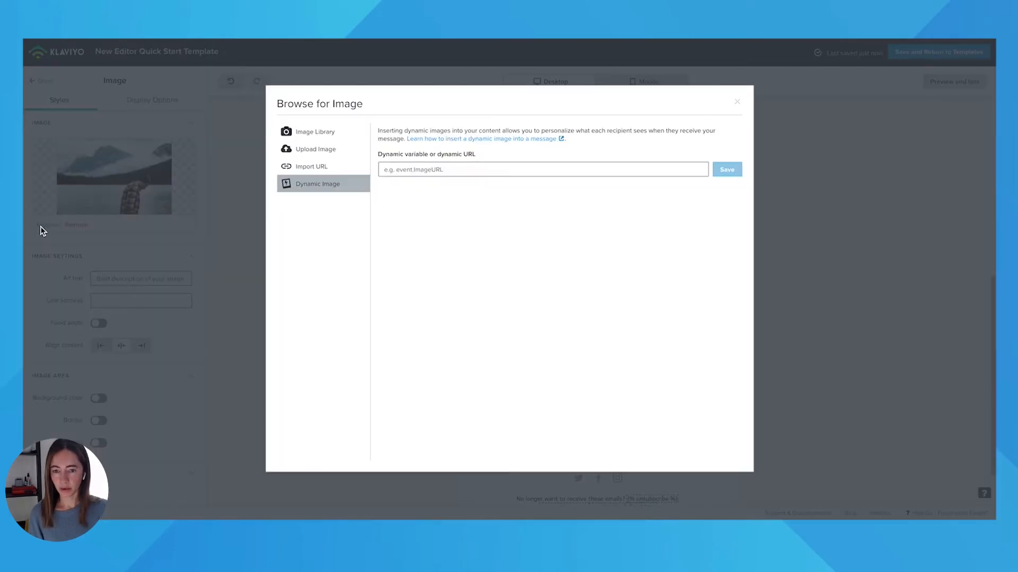
pyautogui.click(318, 134)
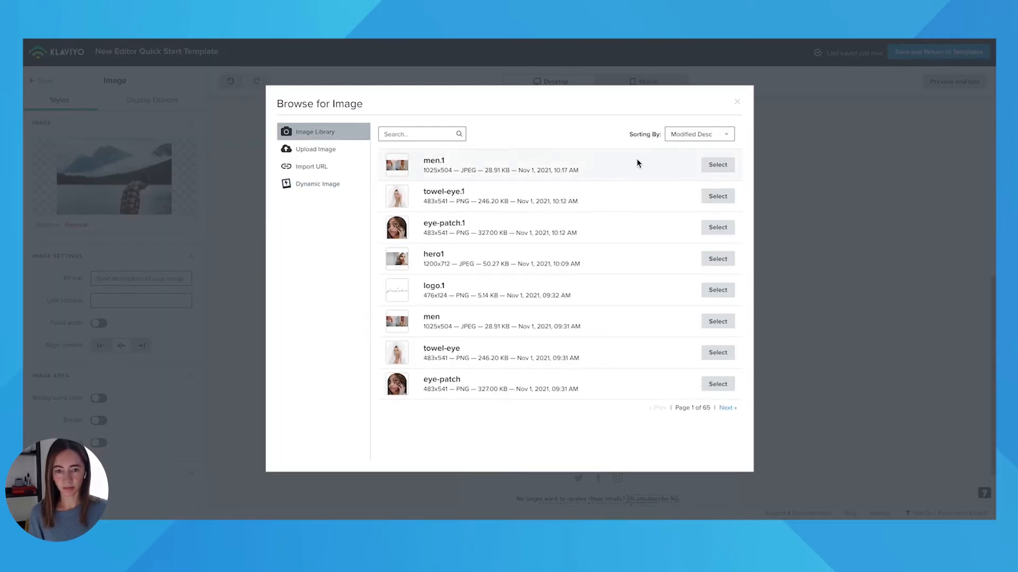
pyautogui.click(718, 164)
pyautogui.click(169, 295)
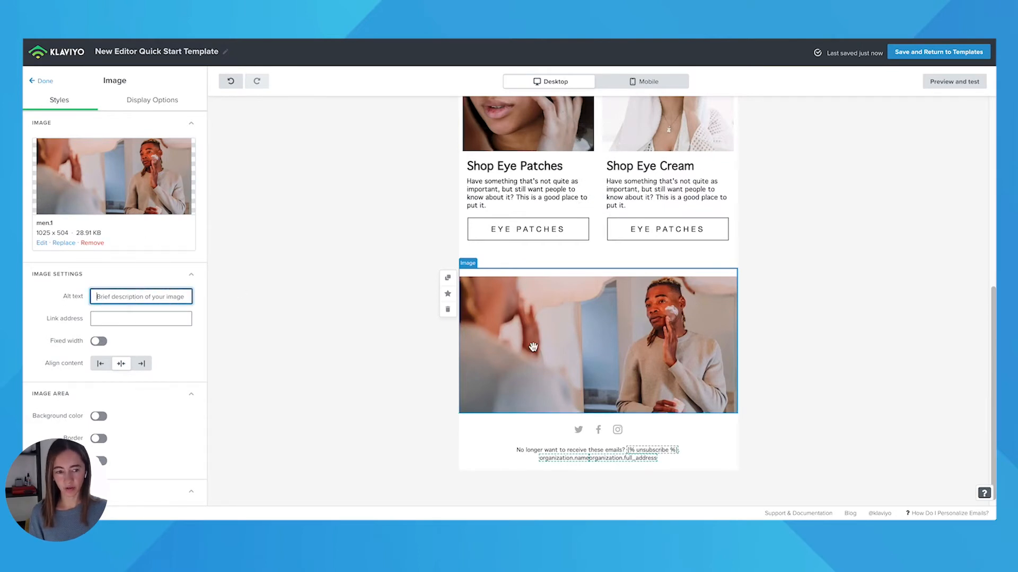
pyautogui.click(114, 319)
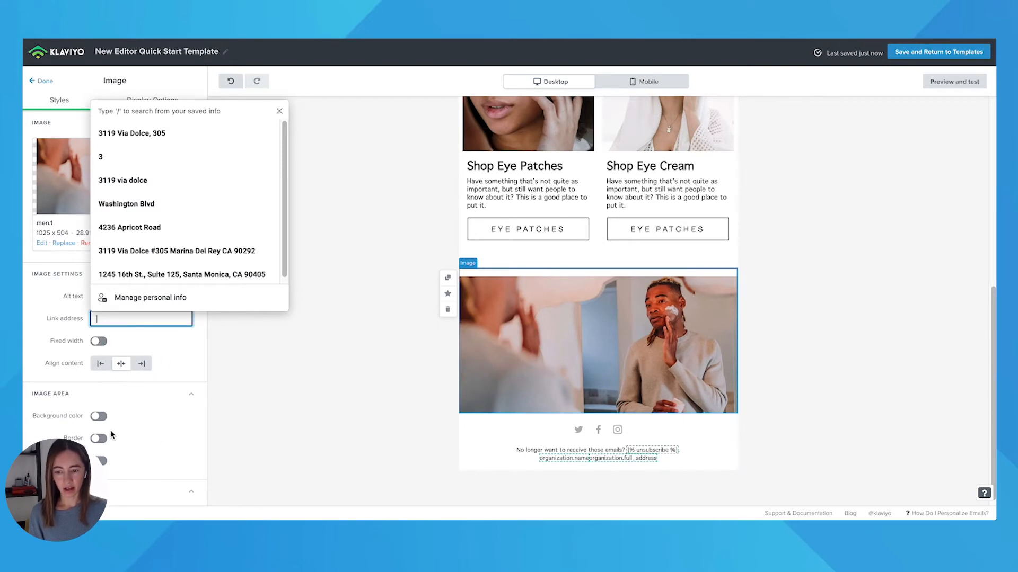
pyautogui.click(376, 246)
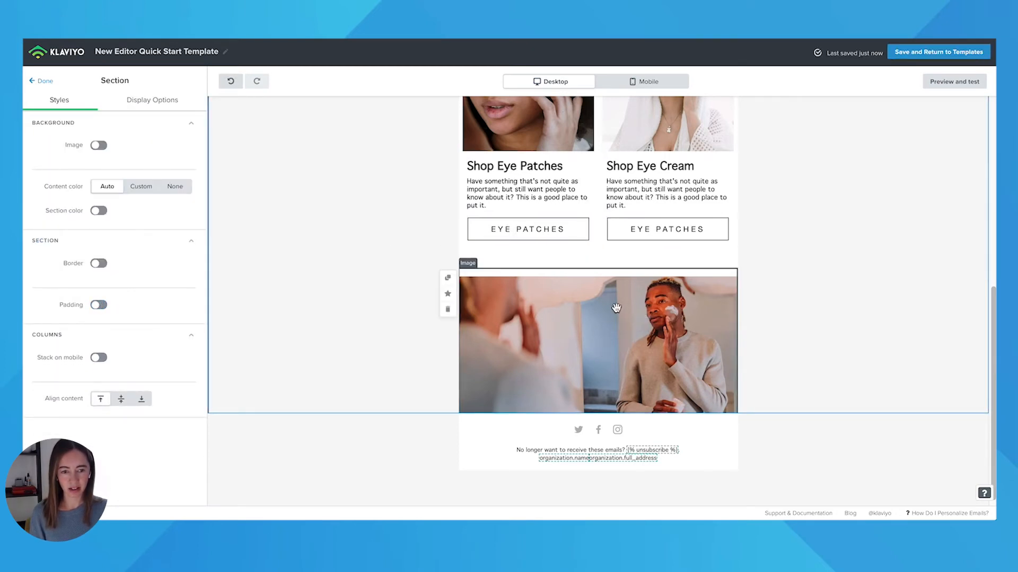
# Duplicate the Shop Eye Patches text block and its button, and place both copies below the full-width men image
pyautogui.moveTo(486, 173)
pyautogui.click(450, 167)
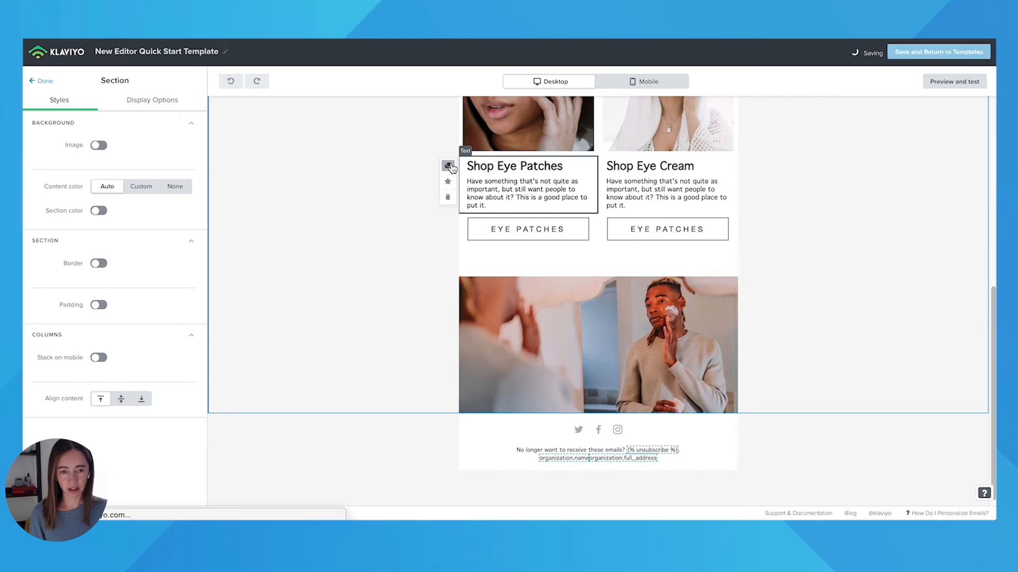
pyautogui.moveTo(526, 229); pyautogui.dragTo(579, 424)
pyautogui.click(447, 226)
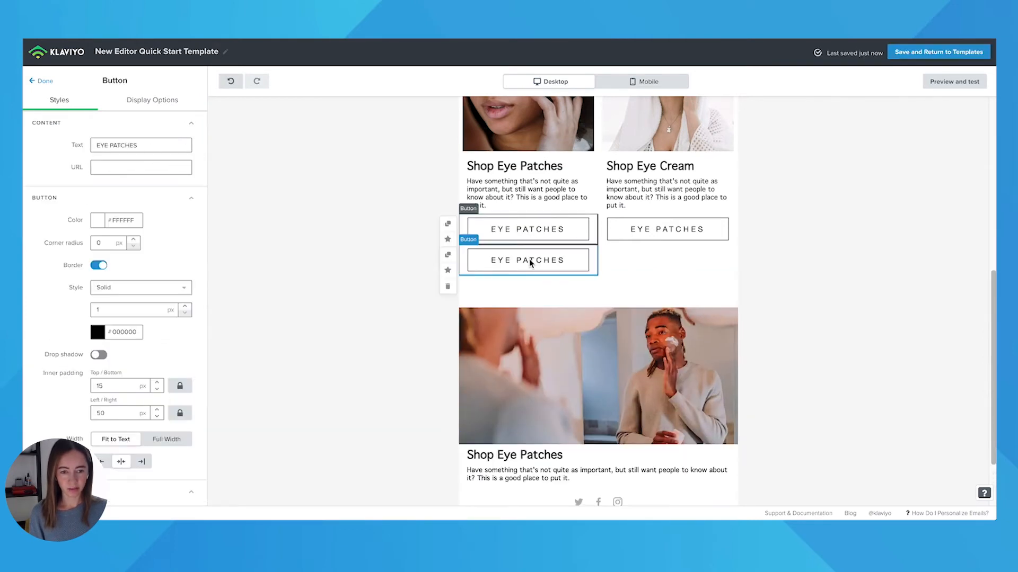
pyautogui.moveTo(530, 260); pyautogui.dragTo(589, 479)
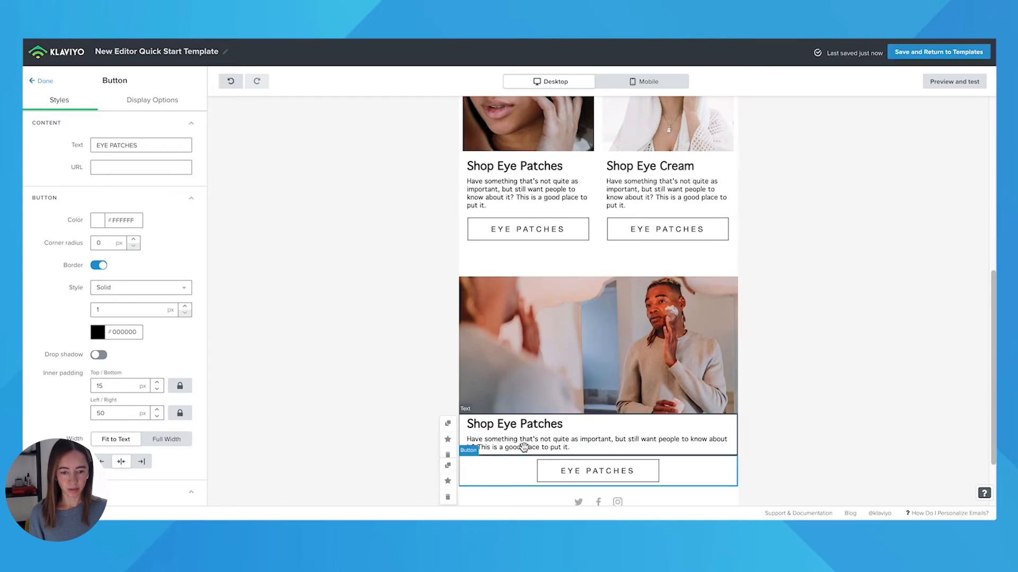
# Change the heading of the text block below the men image to "Moisturizers"
pyautogui.click(527, 436)
pyautogui.moveTo(123, 196); pyautogui.dragTo(64, 207)
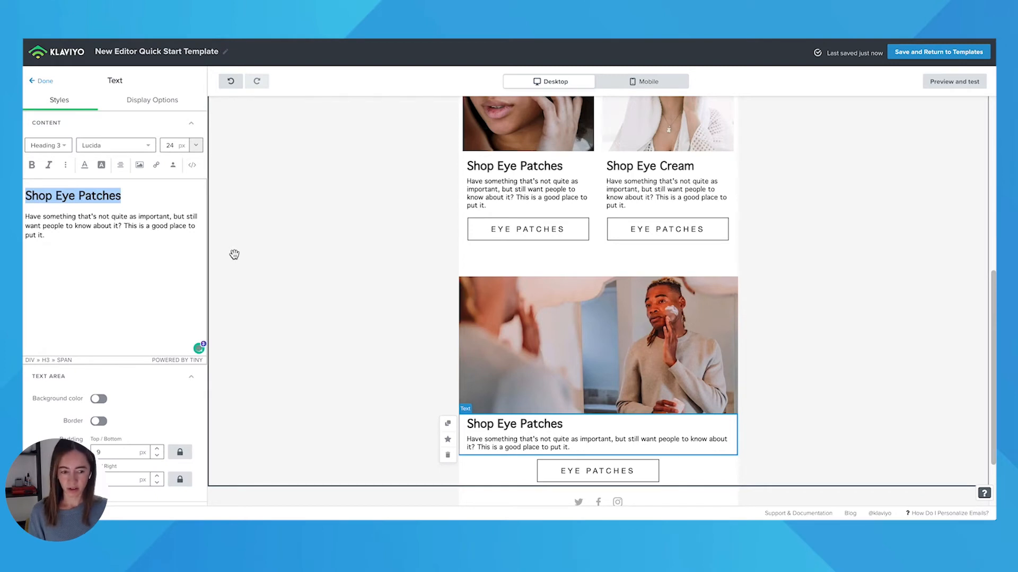
pyautogui.write('Moist')
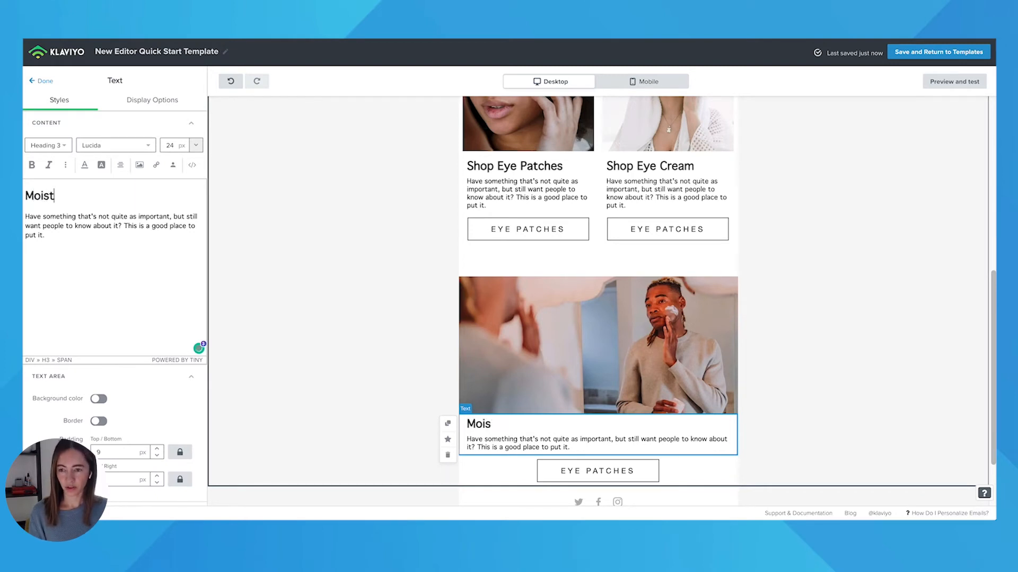
pyautogui.write('urizers')
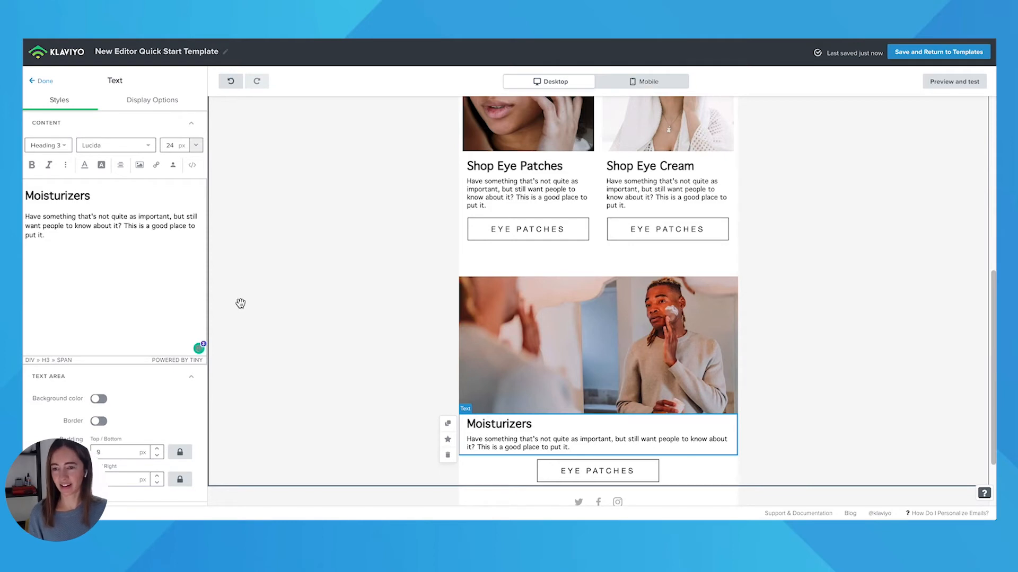
# Change the text of the button below the Moisturizers text block to "MOISTURIZERS"
pyautogui.click(650, 477)
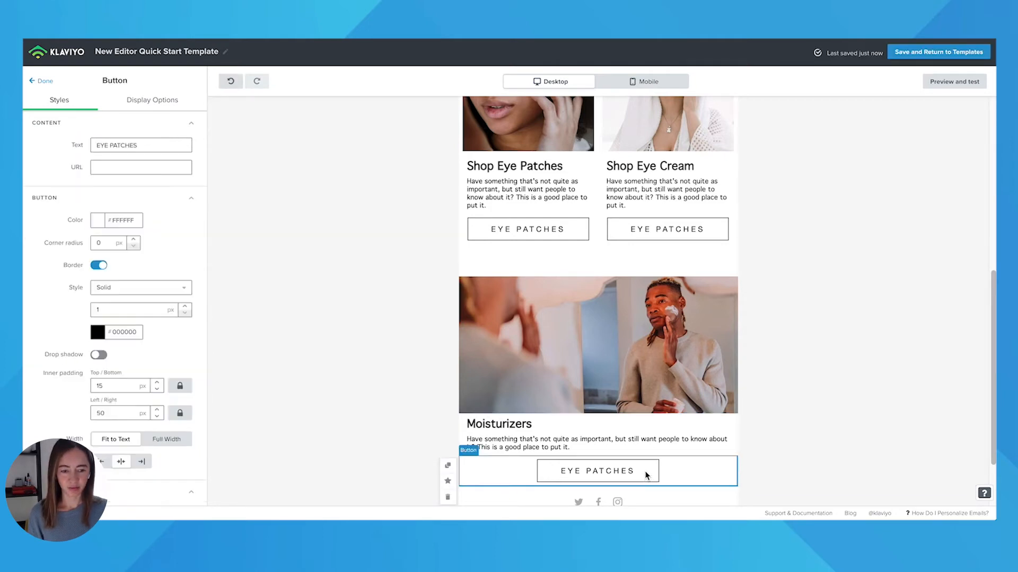
pyautogui.moveTo(145, 147); pyautogui.dragTo(75, 145)
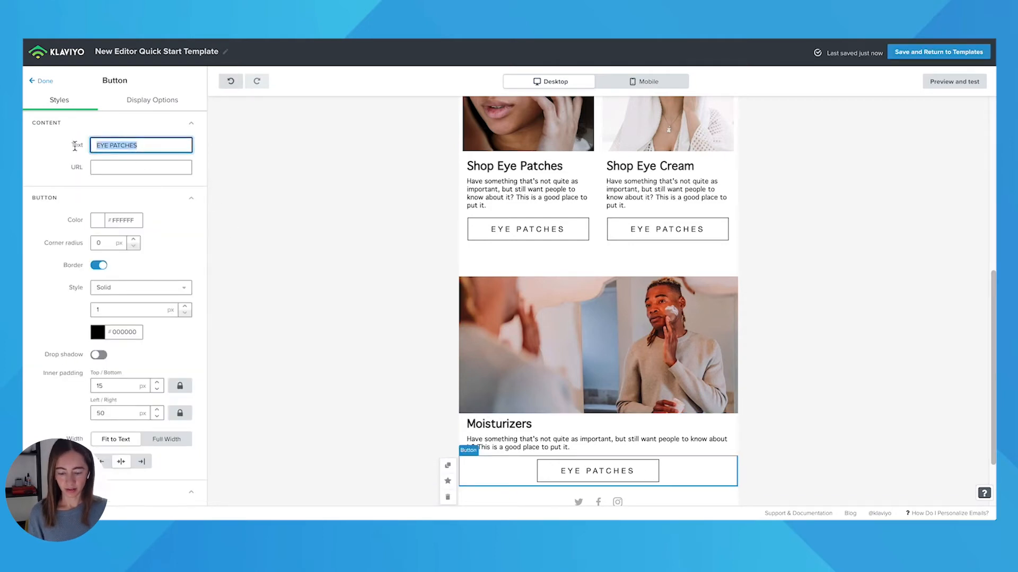
pyautogui.write('MOISTURIZERS')
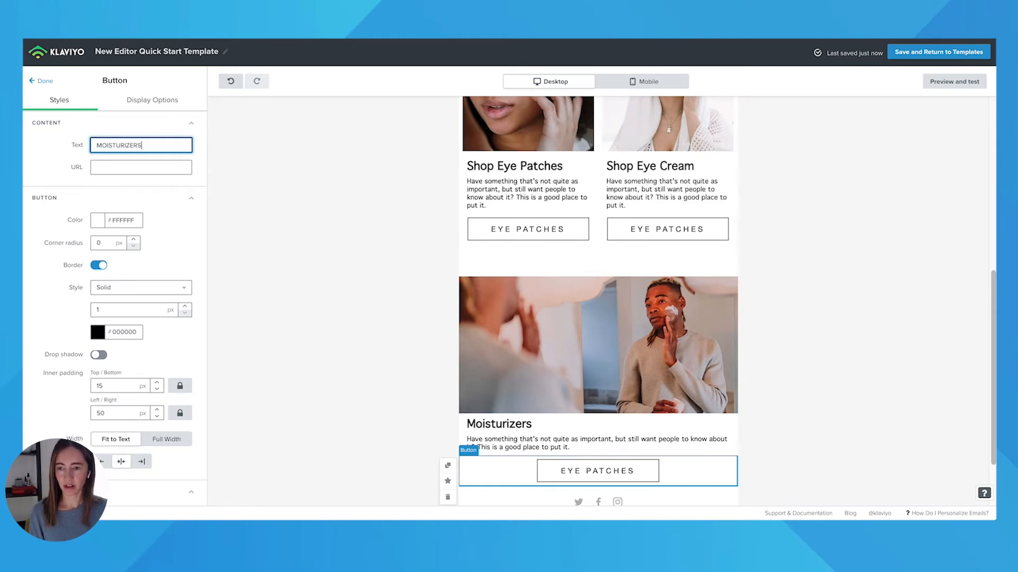
pyautogui.click(286, 216)
# Left-align the MOISTURIZERS button within its block
pyautogui.click(587, 476)
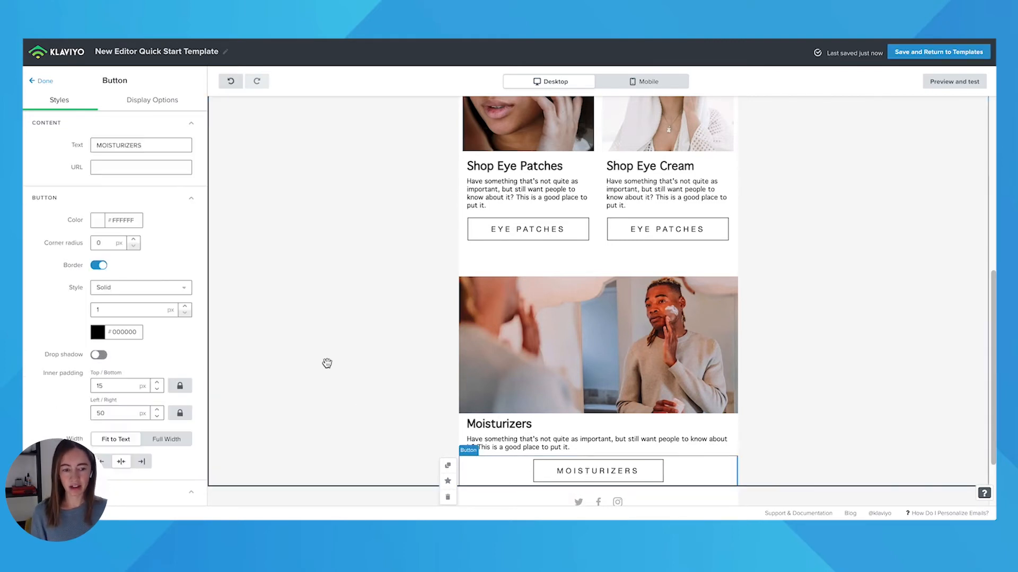
pyautogui.scroll(-3, 327, 363)
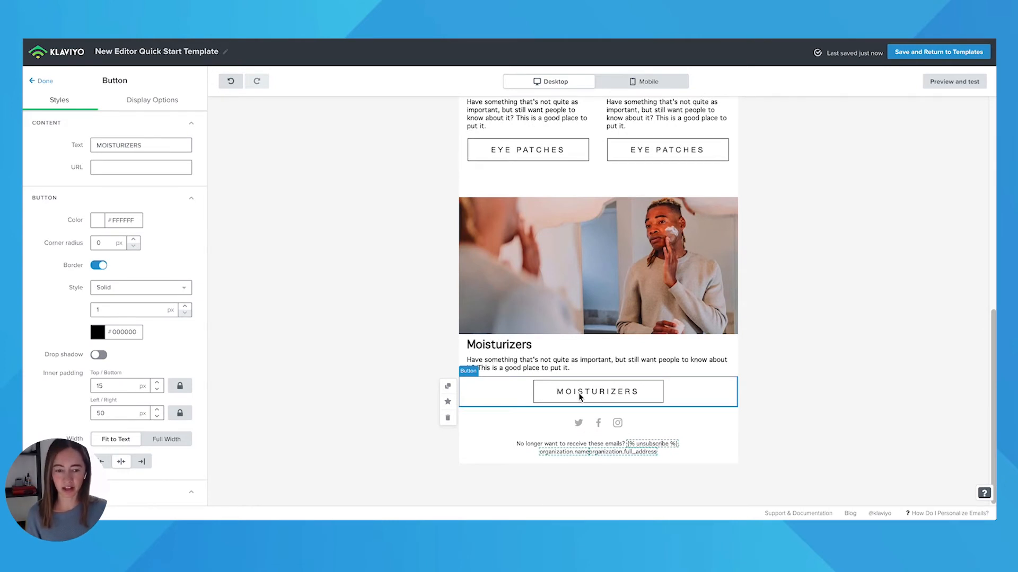
pyautogui.scroll(-2, 191, 335)
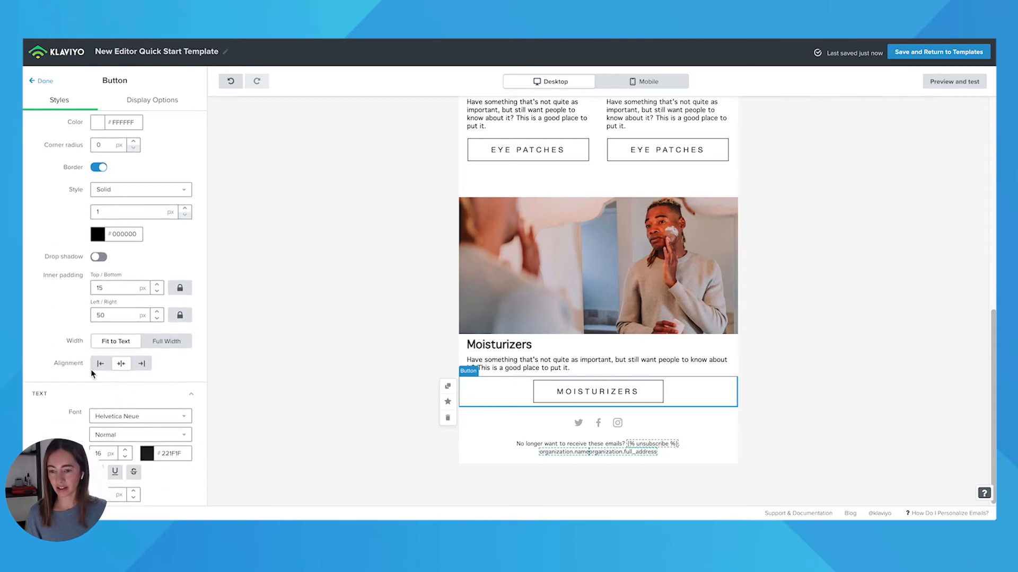
pyautogui.click(102, 364)
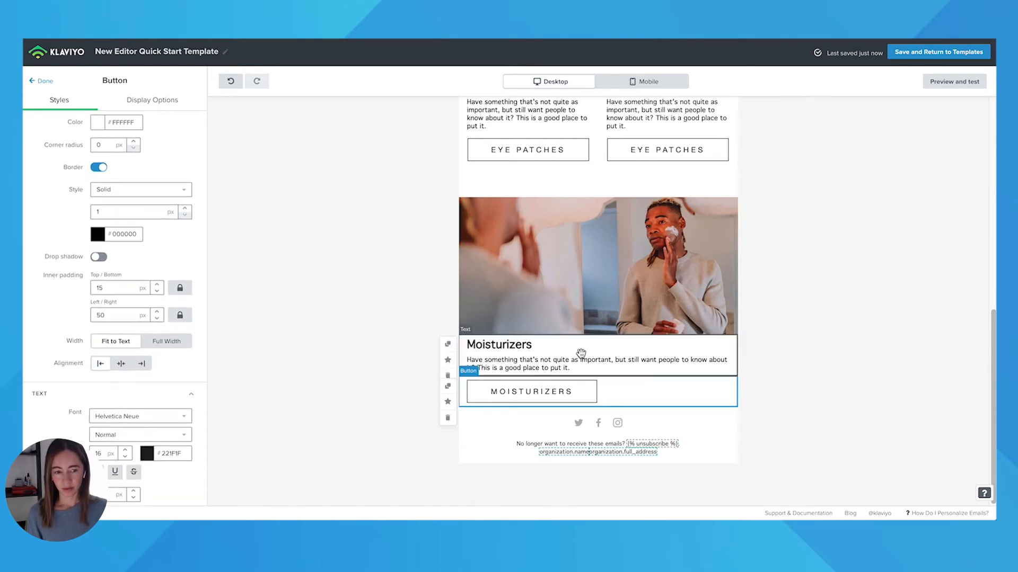
pyautogui.click(344, 324)
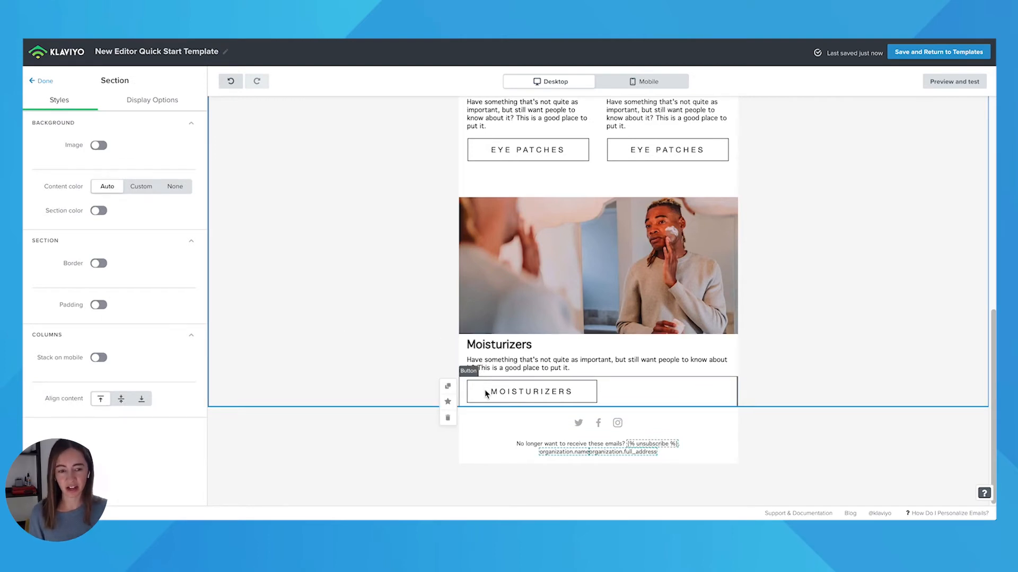
pyautogui.scroll(2, 401, 320)
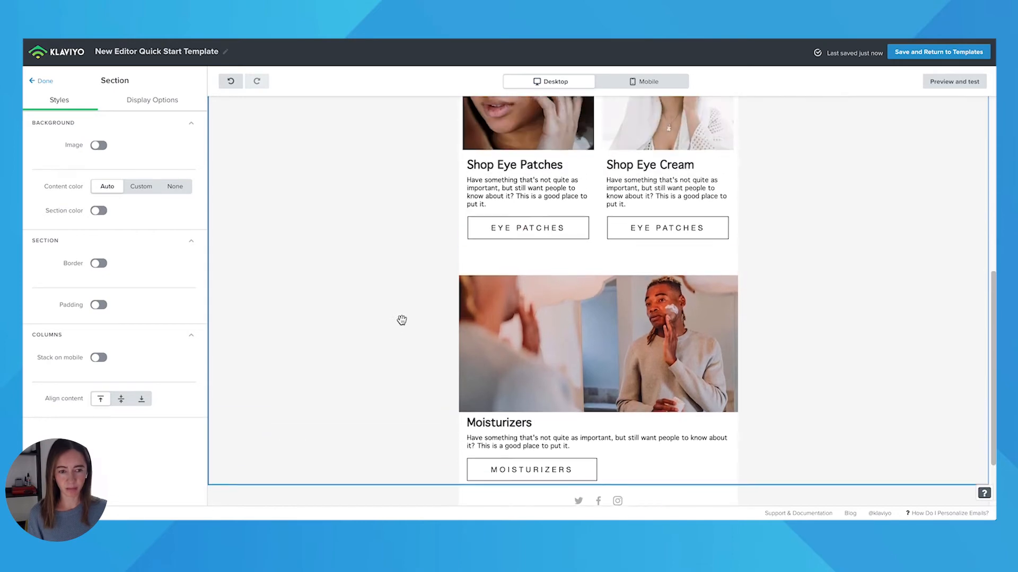
pyautogui.scroll(8, 402, 321)
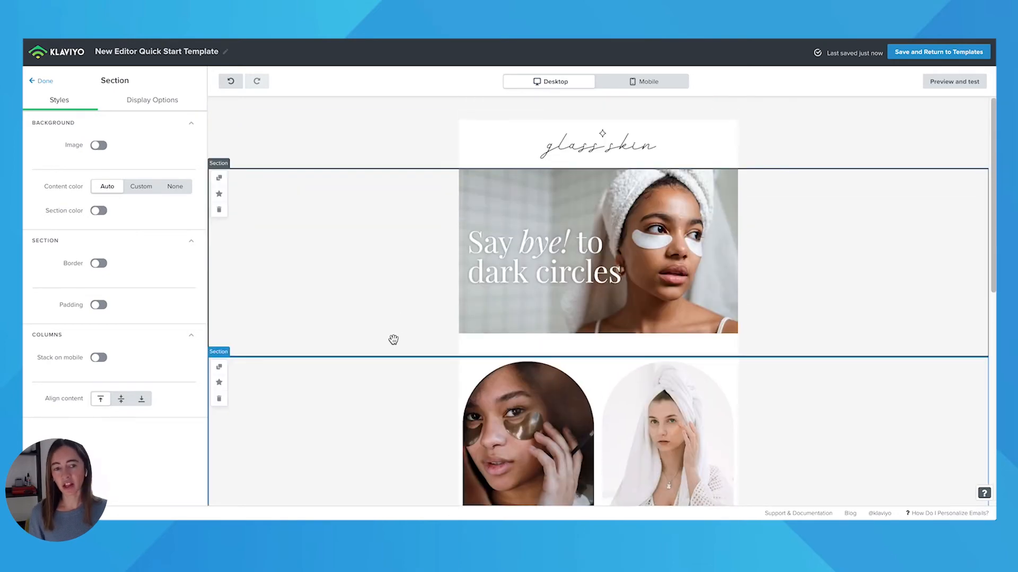
pyautogui.scroll(-12, 394, 340)
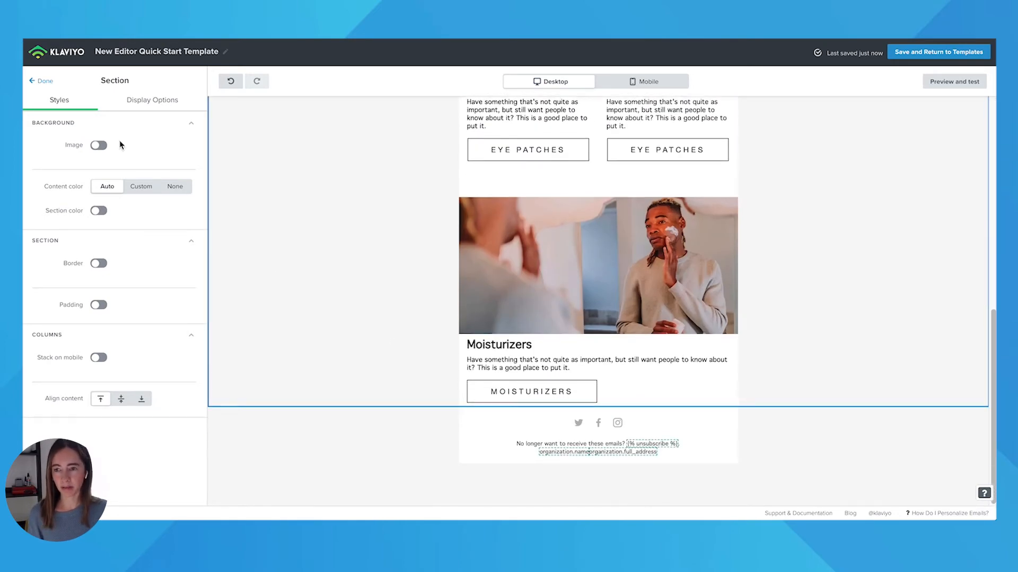
# Insert a product block above the full-width men image and feed it dynamically from POPULAR_ITEMS
pyautogui.click(44, 81)
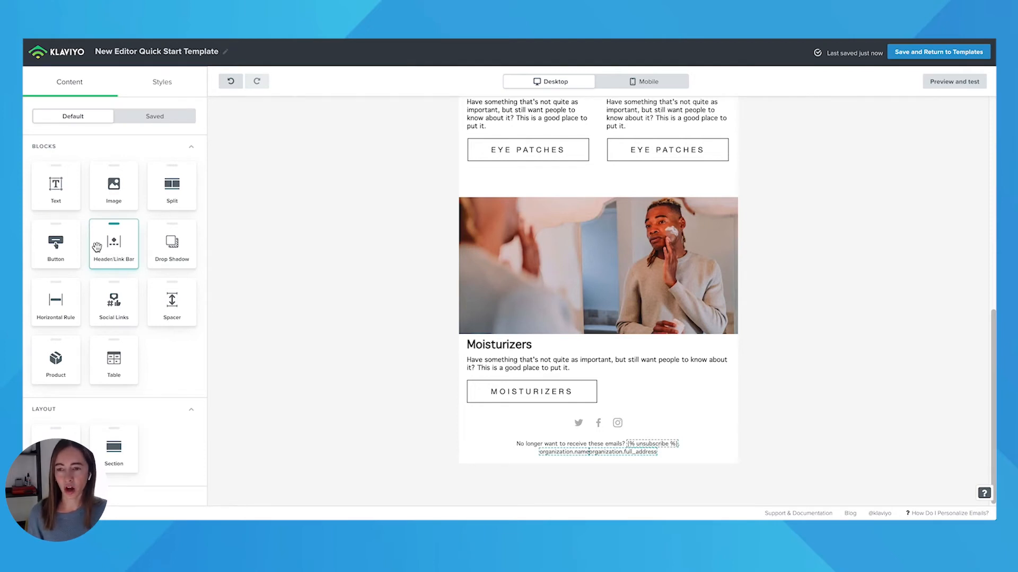
pyautogui.moveTo(96, 247); pyautogui.dragTo(53, 360)
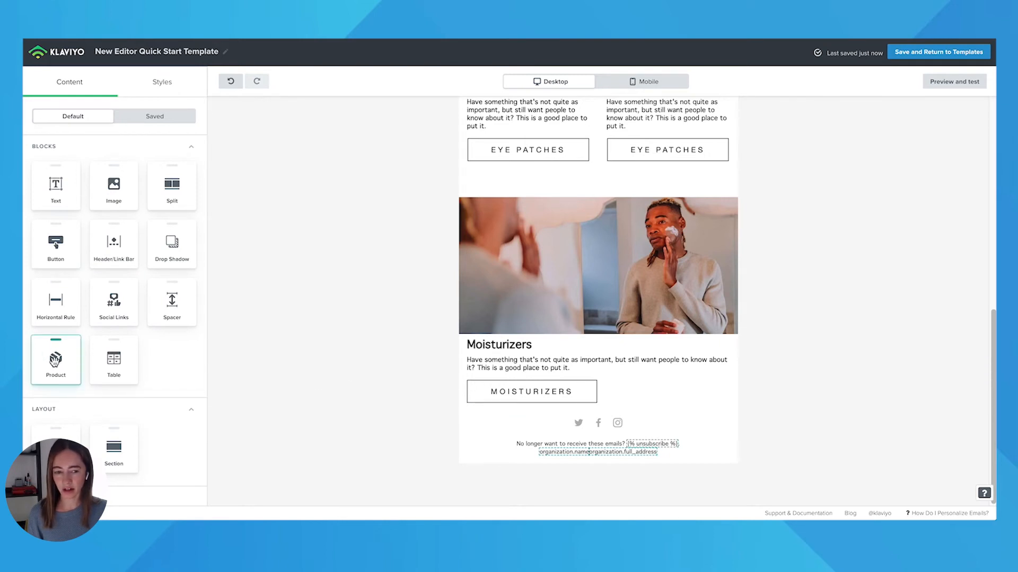
pyautogui.moveTo(56, 358); pyautogui.dragTo(558, 208)
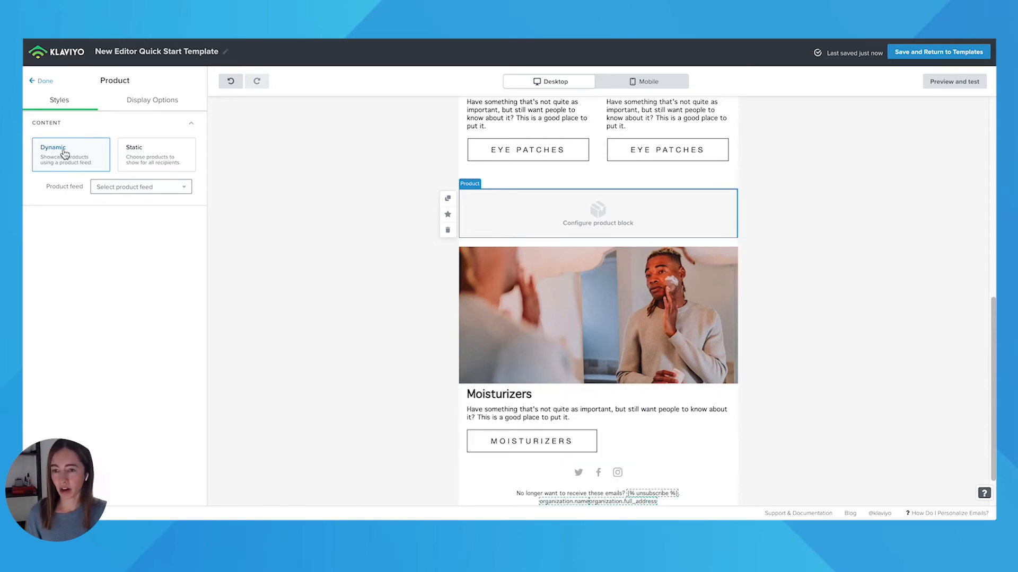
pyautogui.click(128, 191)
pyautogui.click(130, 203)
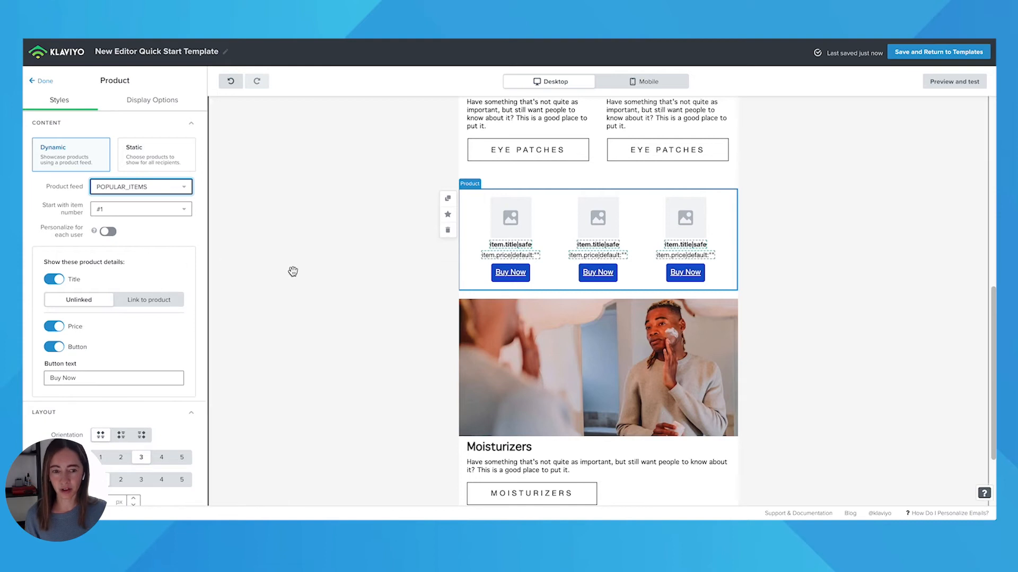
# Switch the product block to static products and search the catalog for "eye"
pyautogui.click(153, 159)
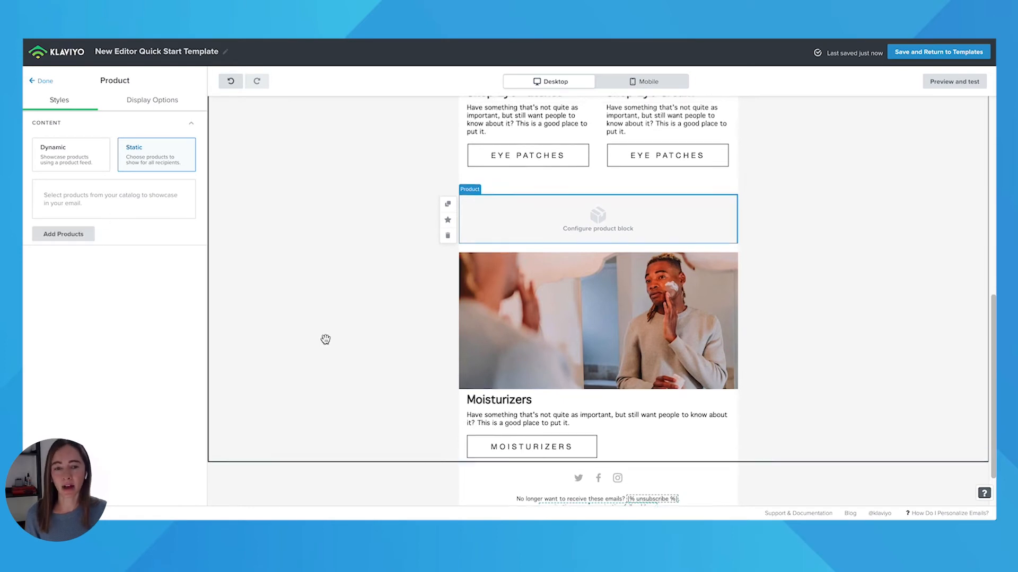
pyautogui.scroll(3, 362, 339)
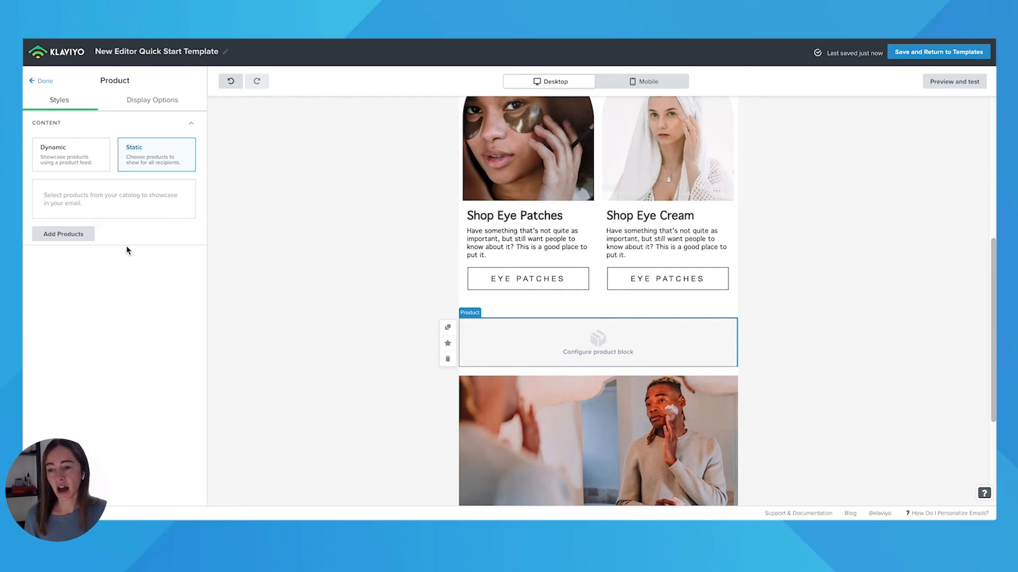
pyautogui.click(79, 234)
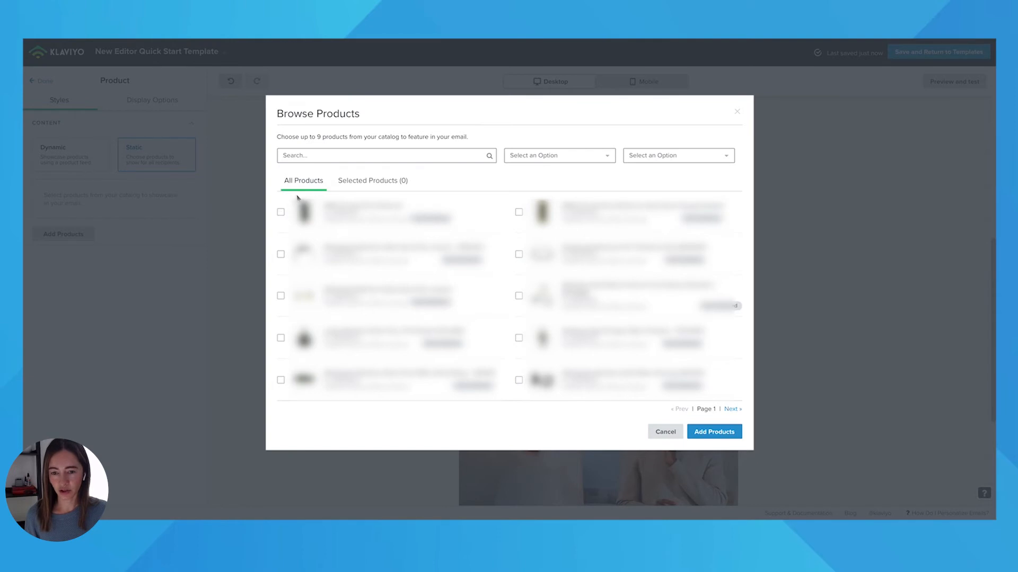
pyautogui.click(322, 156)
pyautogui.write('eye')
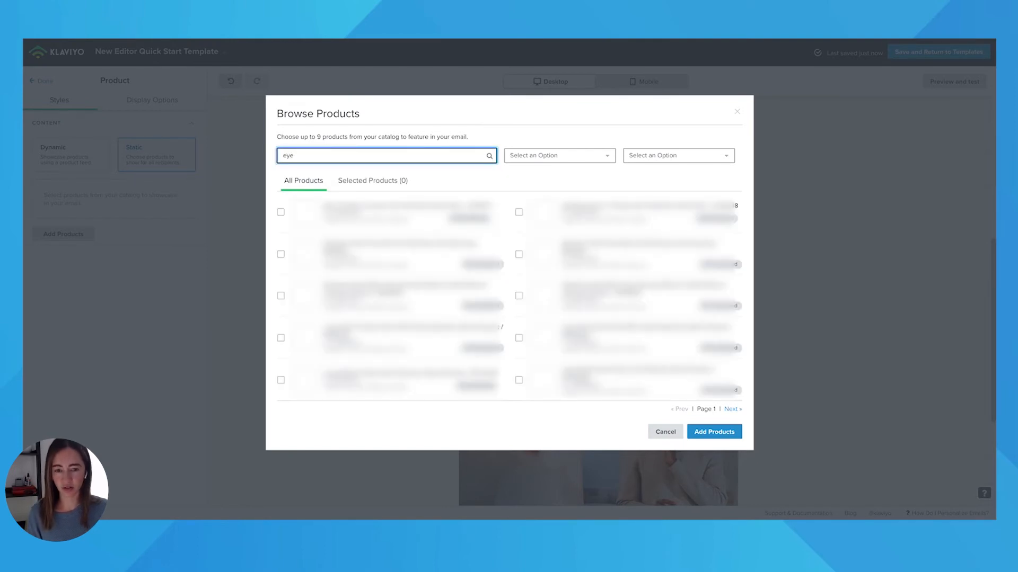
# Select the first three products in the first column of the results and close the product browser without adding them
pyautogui.click(281, 213)
pyautogui.click(281, 254)
pyautogui.click(281, 296)
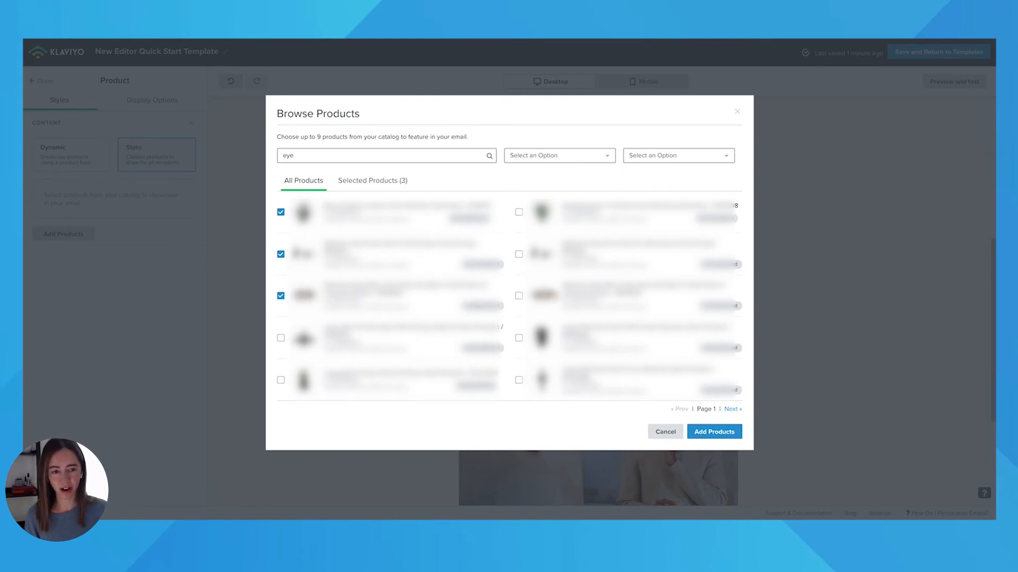
pyautogui.click(737, 111)
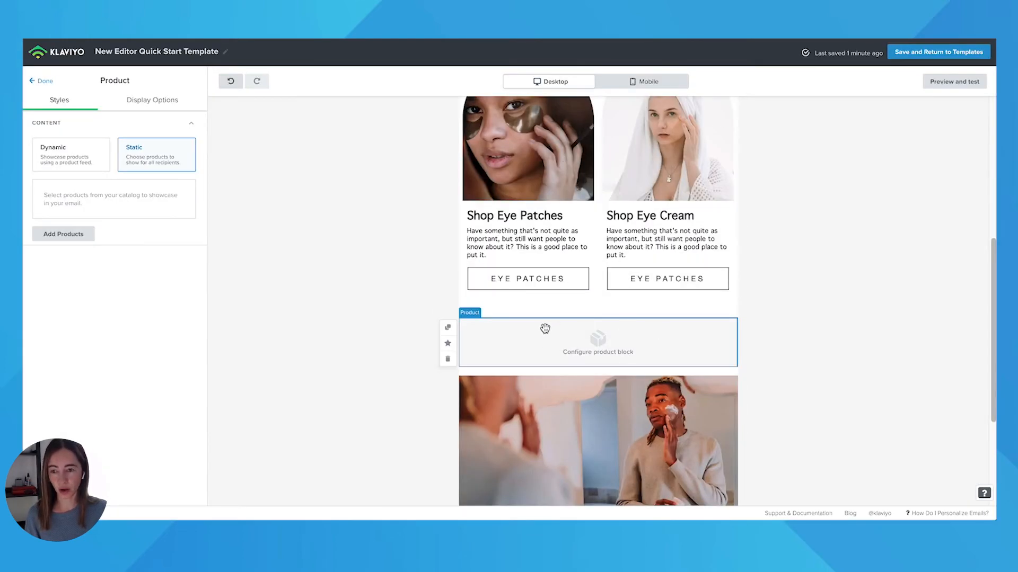
# View the product block's display options and delete the block from the email
pyautogui.click(170, 102)
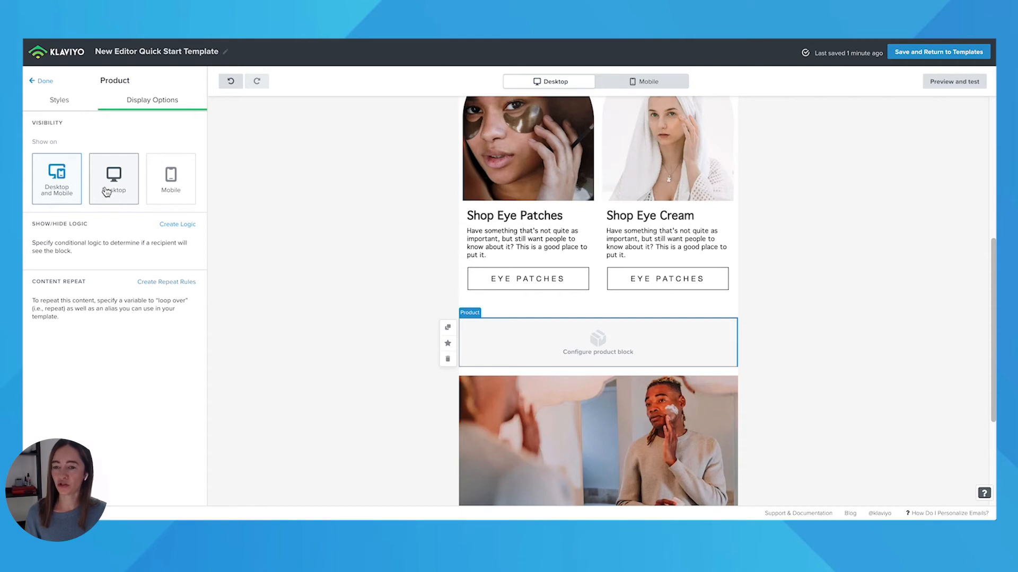
pyautogui.click(42, 85)
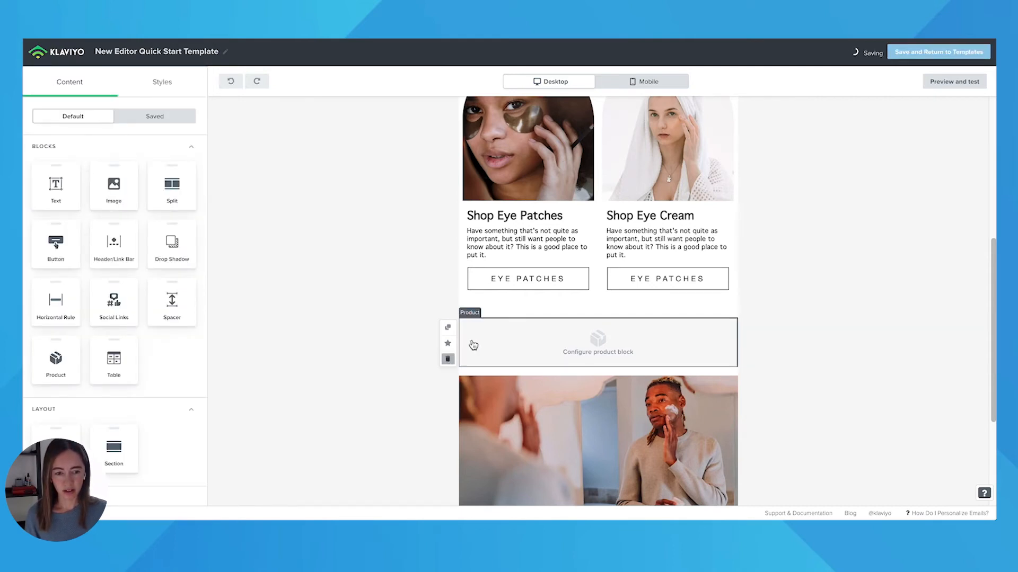
pyautogui.click(448, 360)
# Add a LinkedIn icon to the social links block in the footer
pyautogui.scroll(-3, 438, 302)
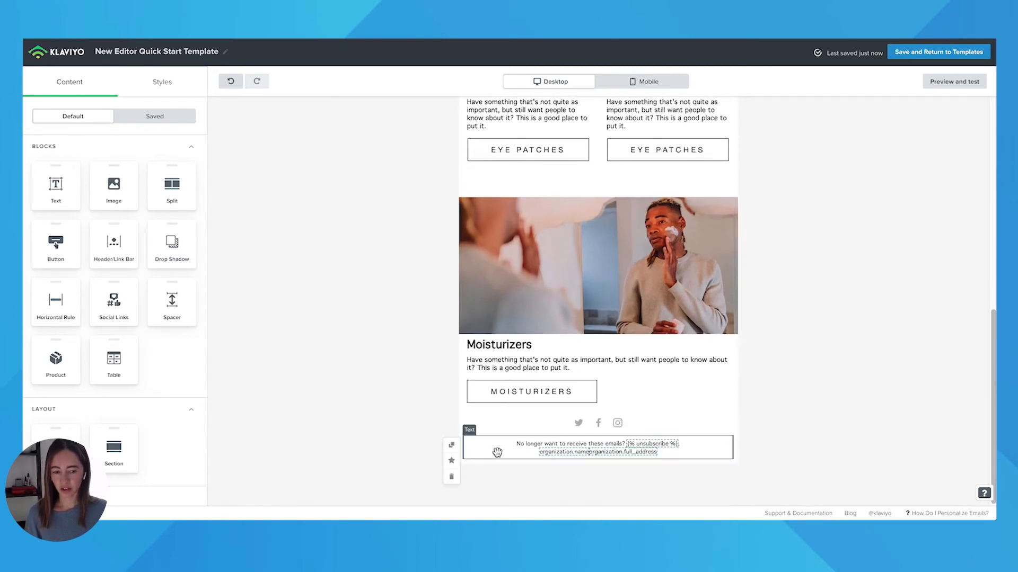
pyautogui.click(586, 432)
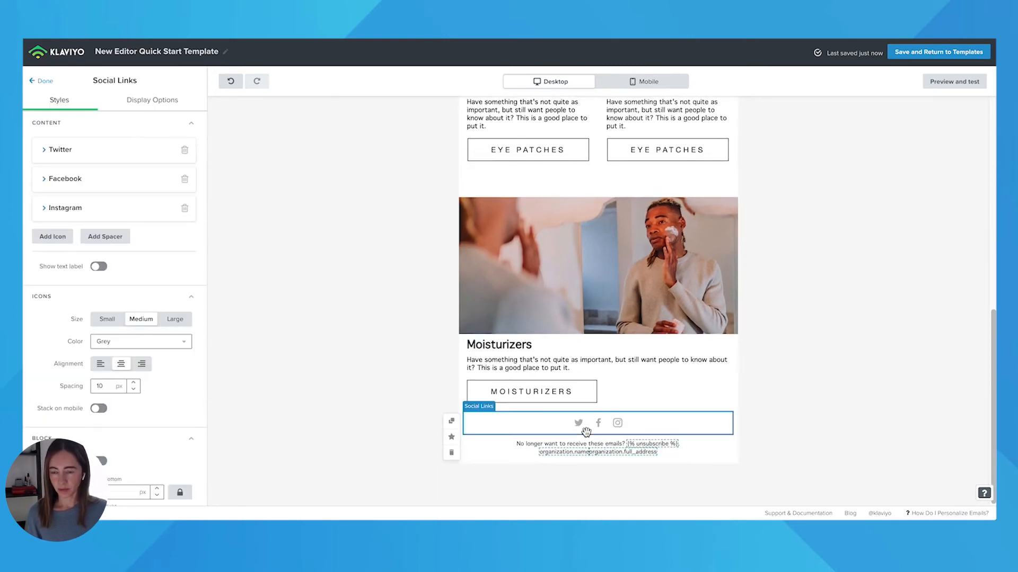
pyautogui.click(46, 155)
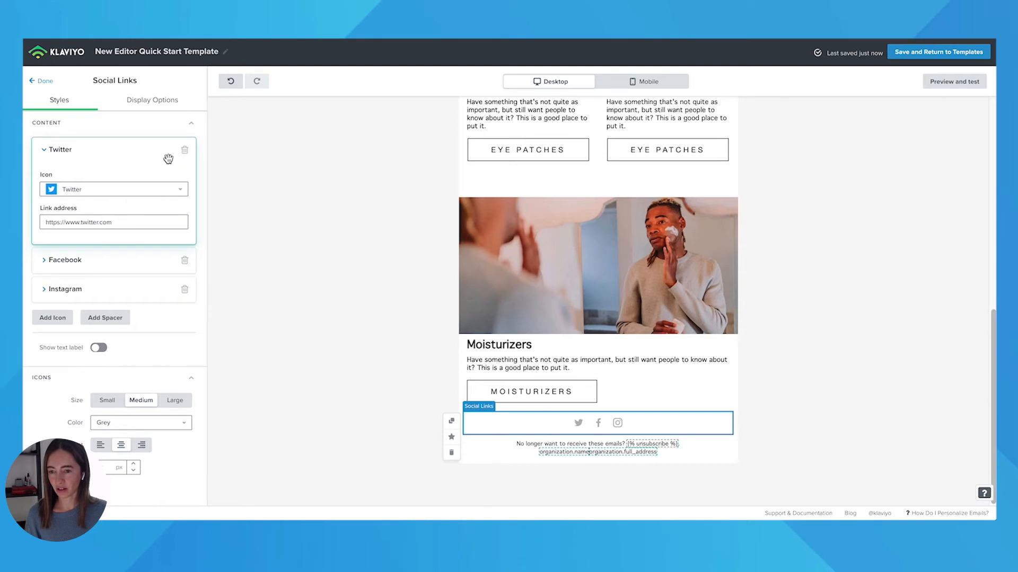
pyautogui.click(35, 319)
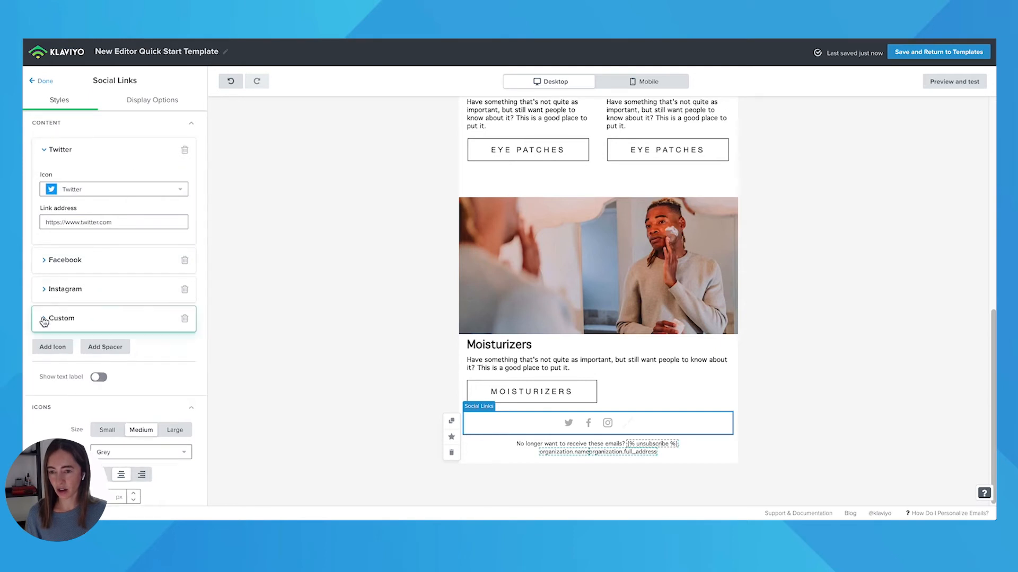
pyautogui.click(45, 326)
pyautogui.scroll(-3, 106, 313)
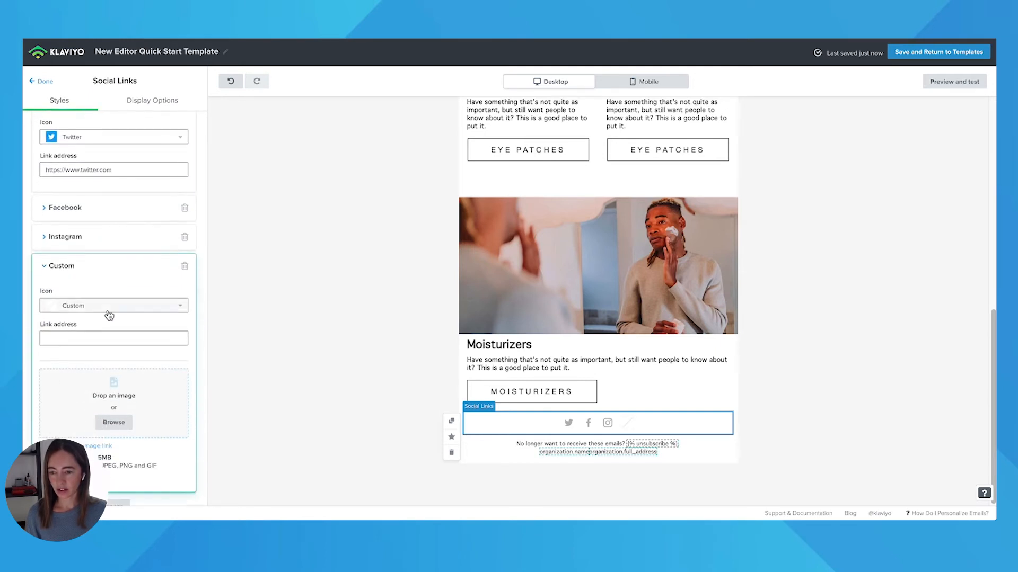
pyautogui.click(113, 279)
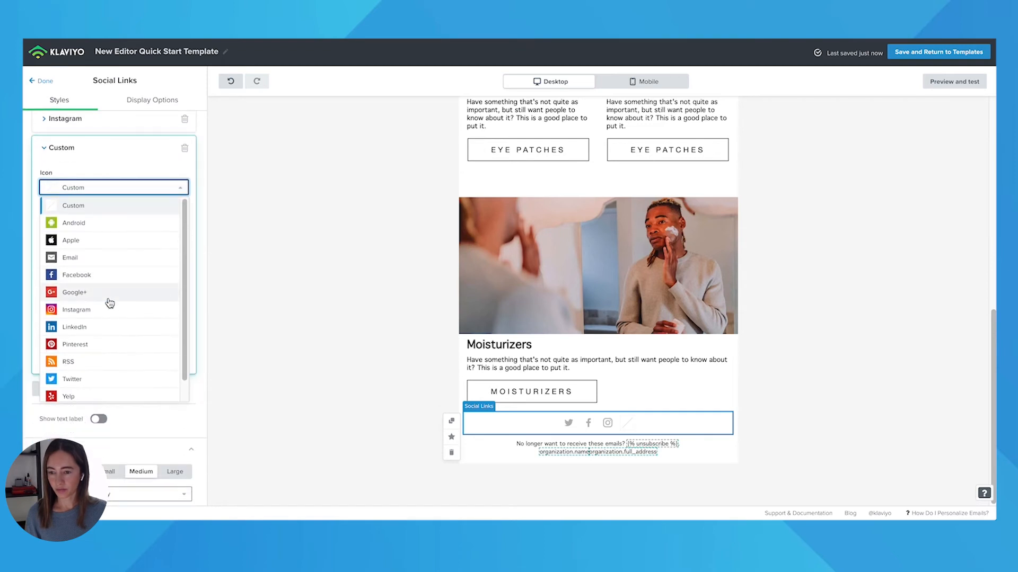
pyautogui.click(87, 328)
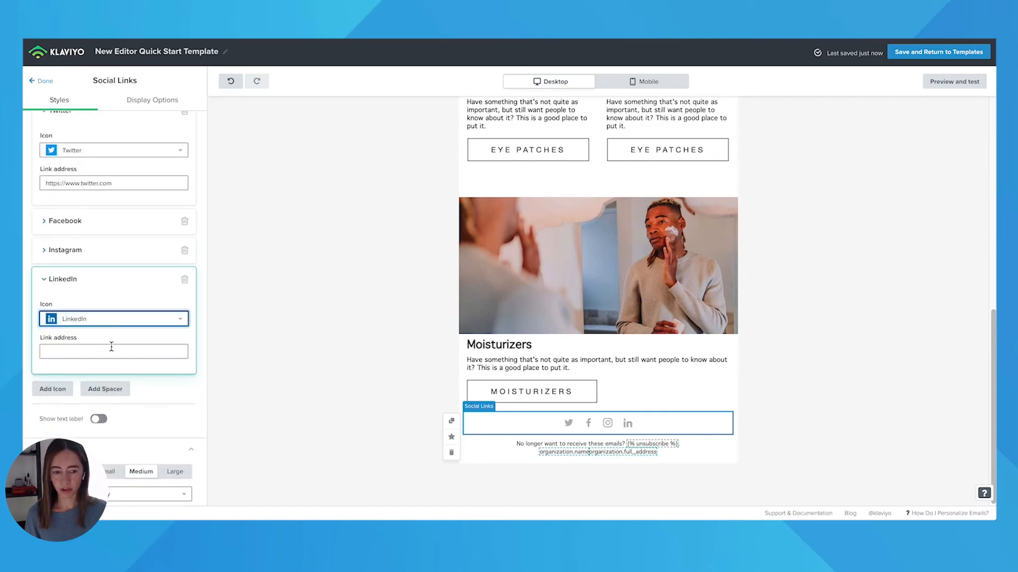
# Set the social link icons to size Large and color Black
pyautogui.scroll(-2, 123, 328)
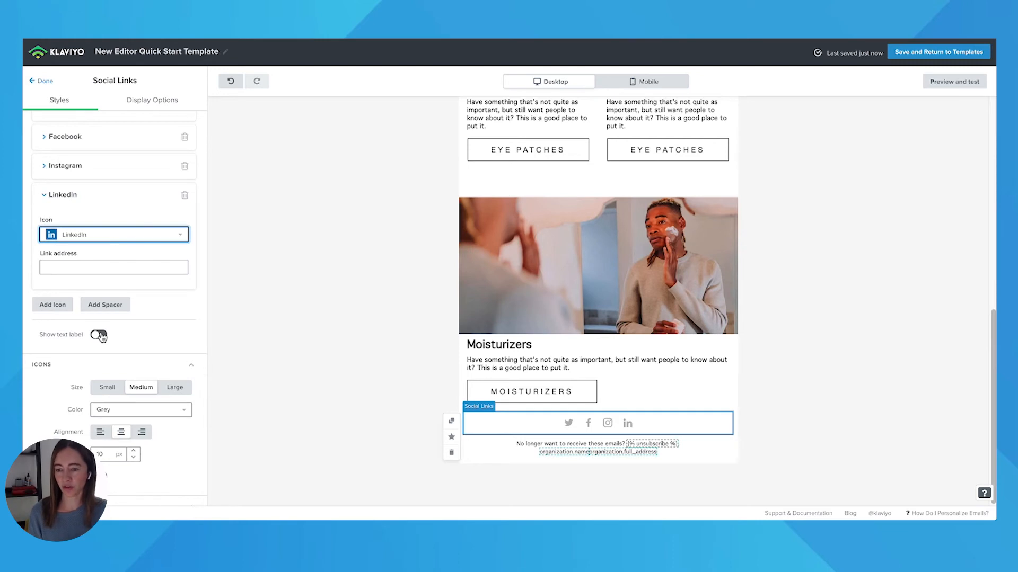
pyautogui.scroll(-2, 152, 315)
pyautogui.scroll(-1, 177, 278)
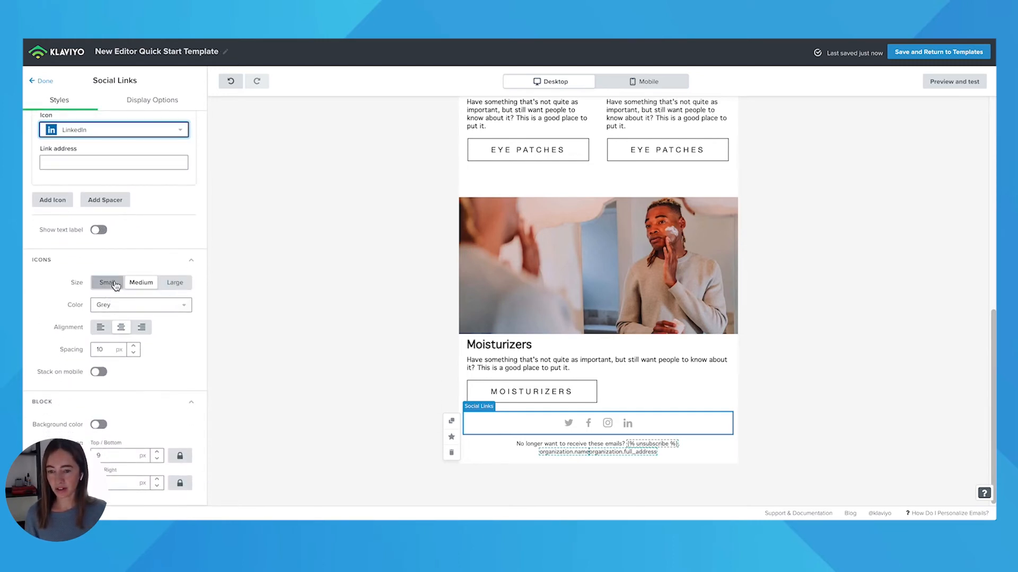
pyautogui.click(175, 284)
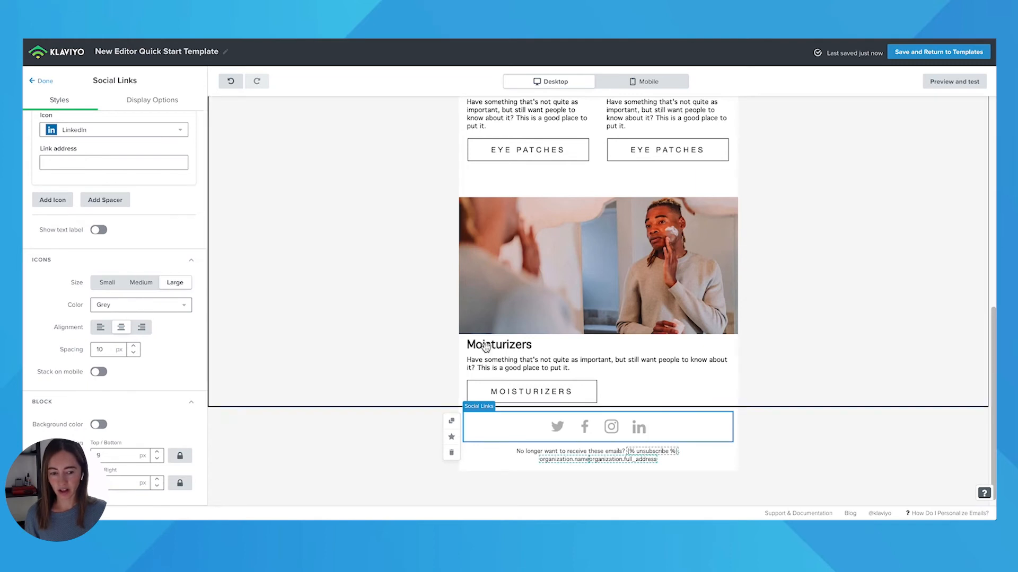
pyautogui.click(173, 306)
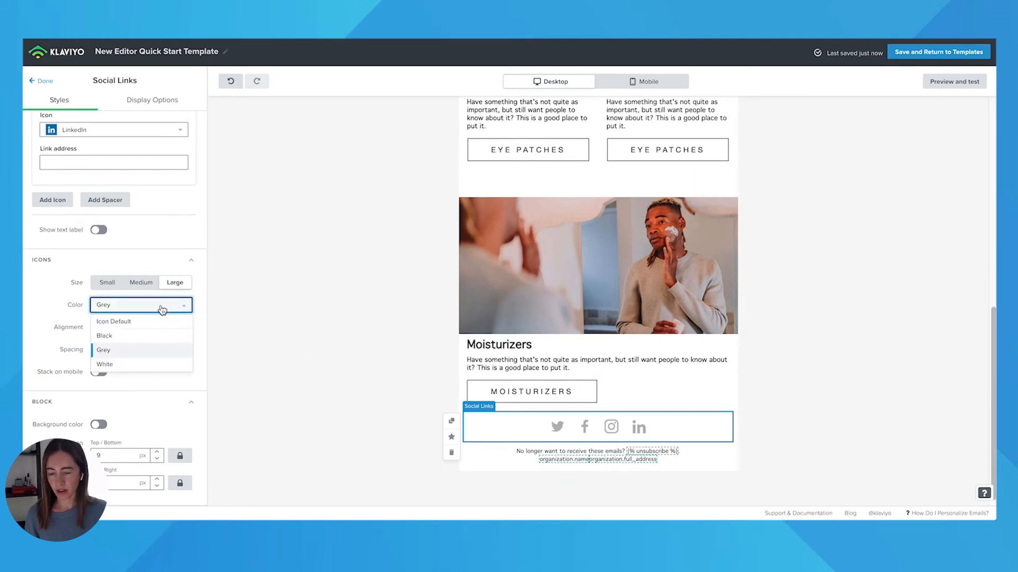
pyautogui.click(117, 338)
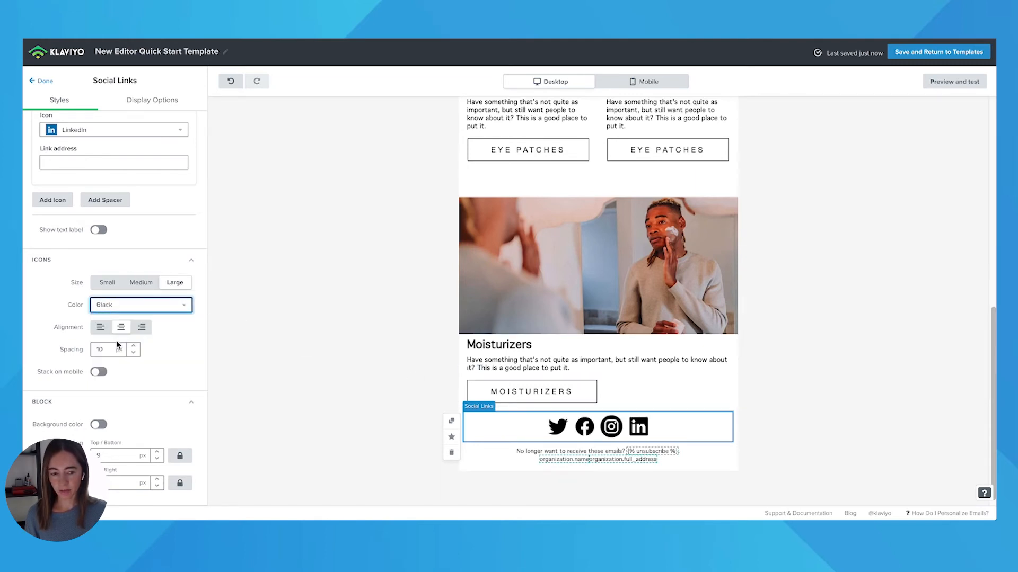
# Set the footer's social link icons to size Small with 50 px spacing
pyautogui.click(114, 283)
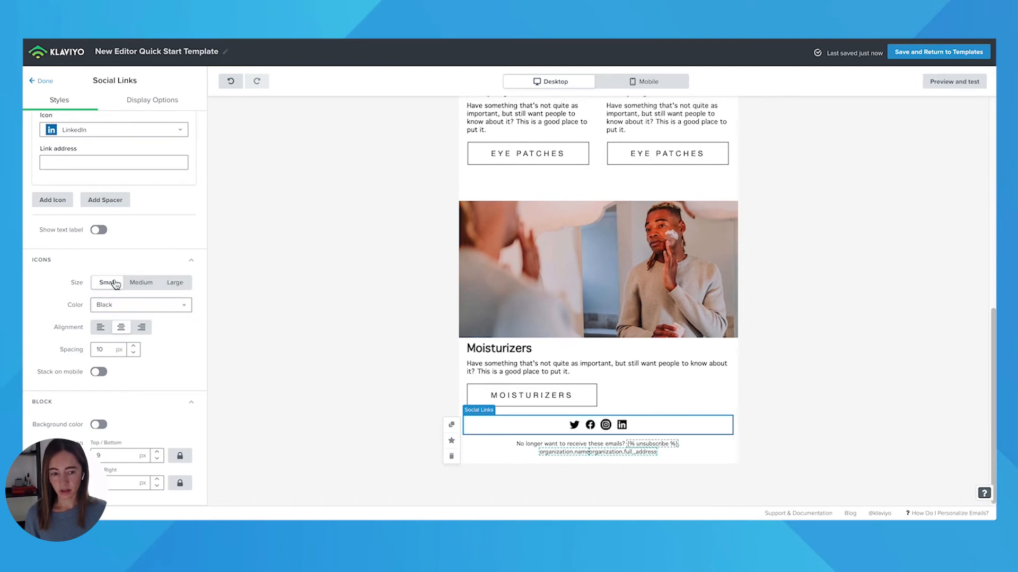
pyautogui.moveTo(107, 350); pyautogui.dragTo(93, 350)
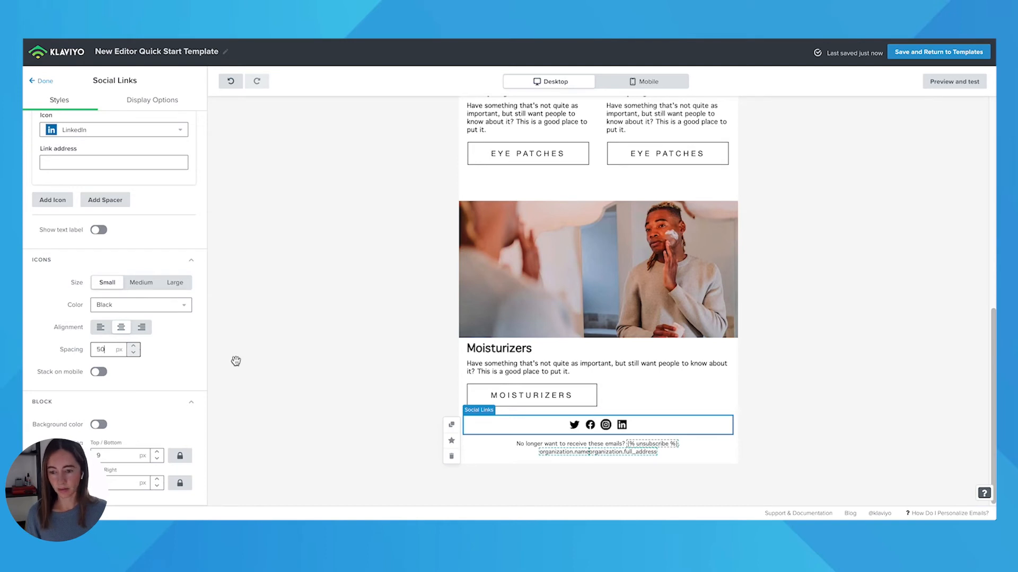
pyautogui.click(555, 456)
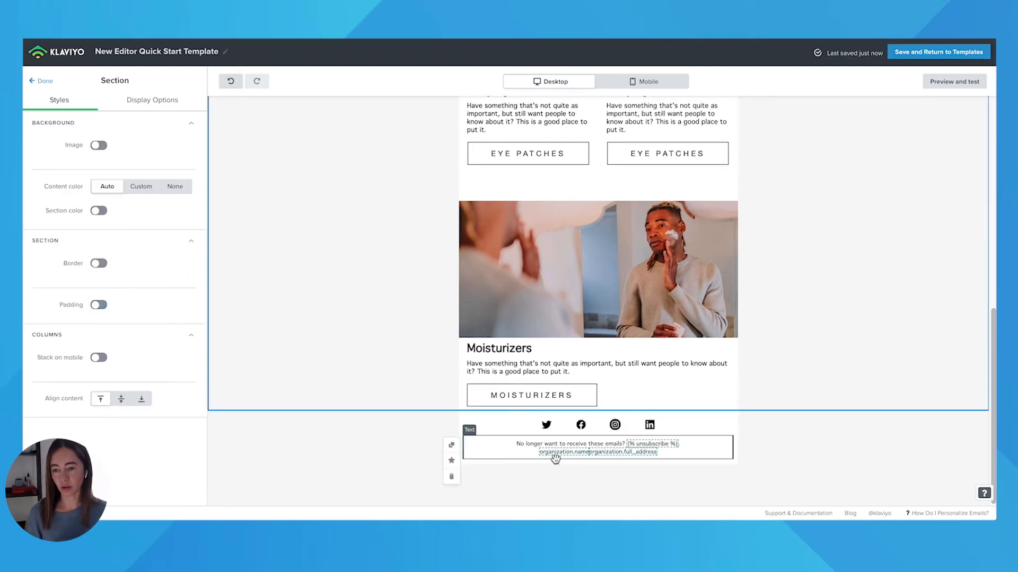
# Give the social links block a black #000000 background and set its icon color to White
pyautogui.click(478, 418)
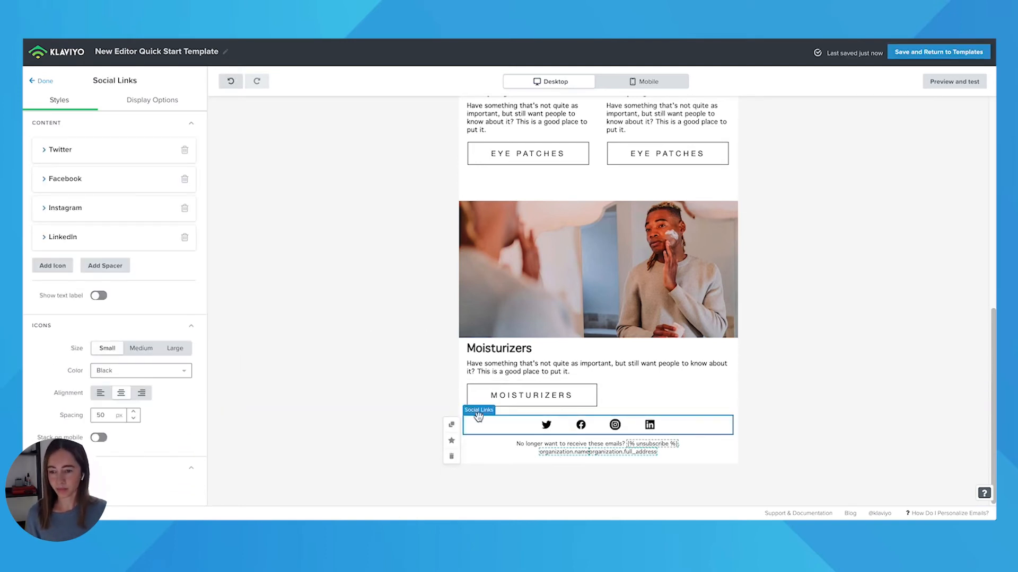
pyautogui.scroll(-1, 108, 367)
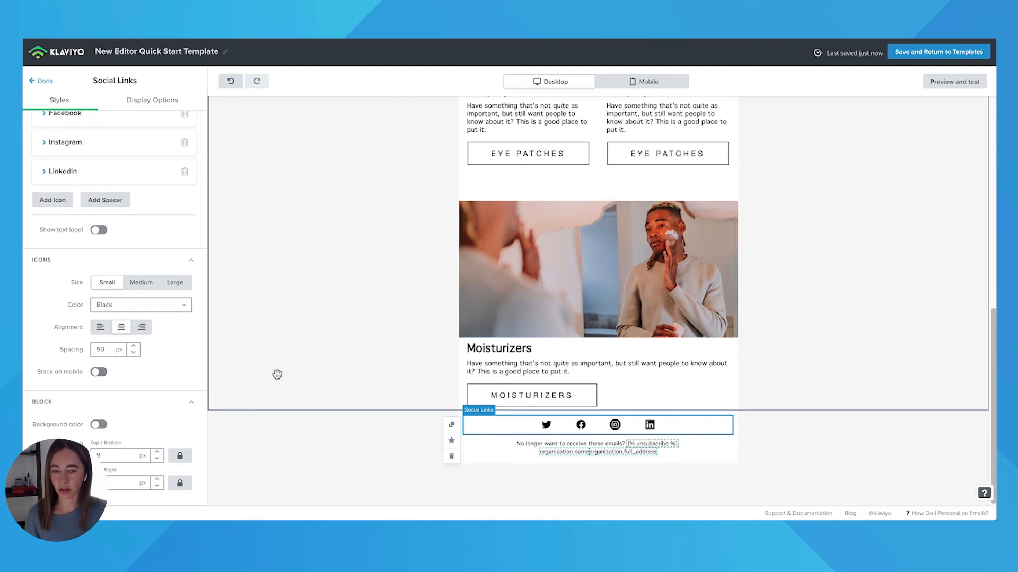
pyautogui.click(98, 425)
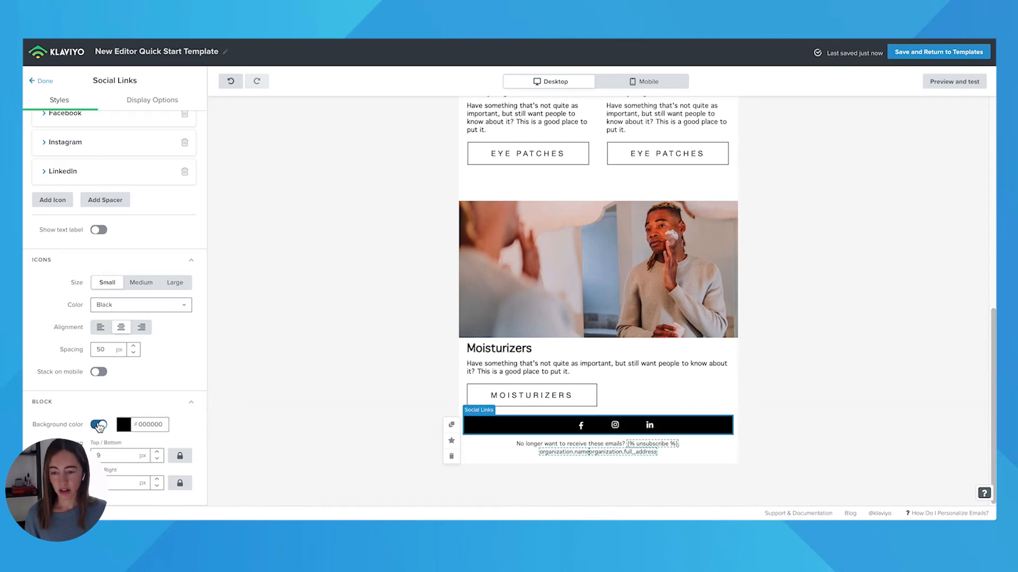
pyautogui.click(135, 305)
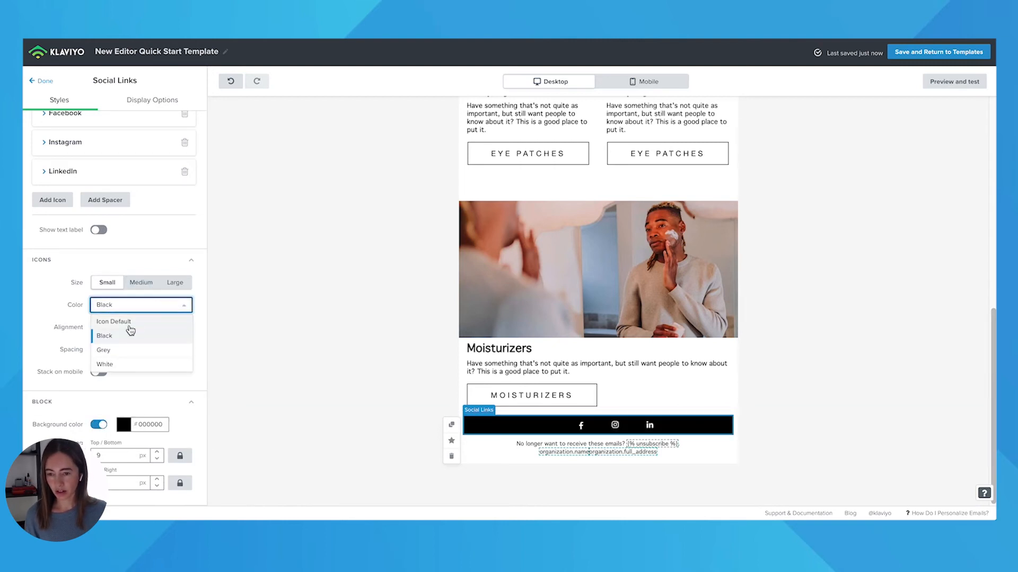
pyautogui.click(118, 364)
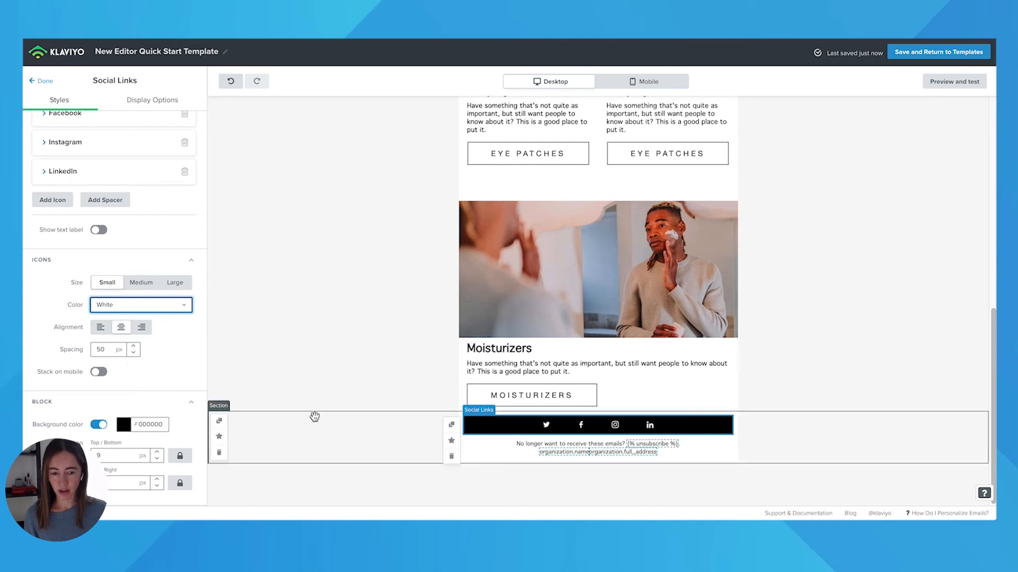
# Turn on a black #000000 text area background for the footer's unsubscribe text block
pyautogui.click(500, 455)
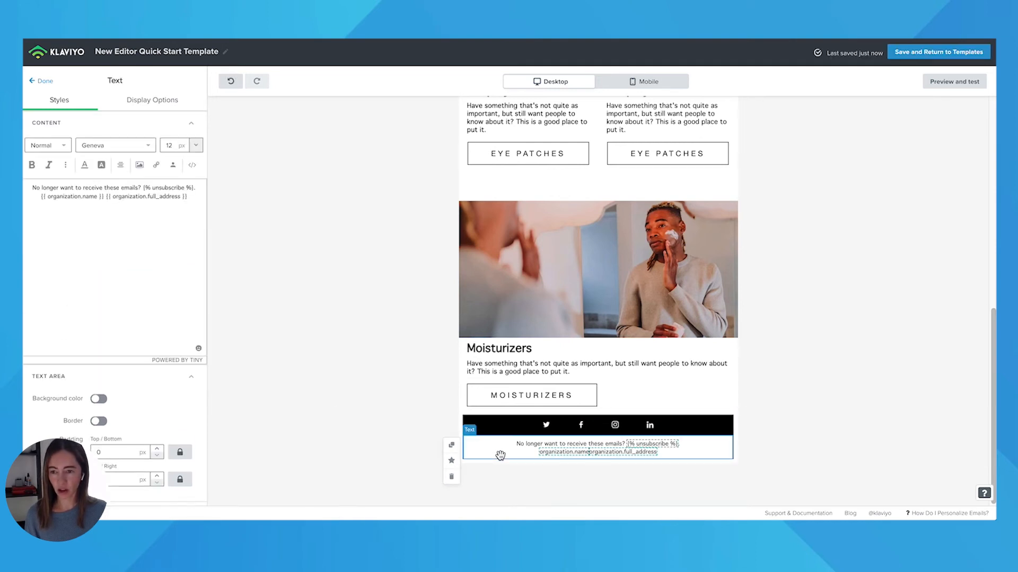
pyautogui.scroll(-3, 130, 390)
pyautogui.click(102, 275)
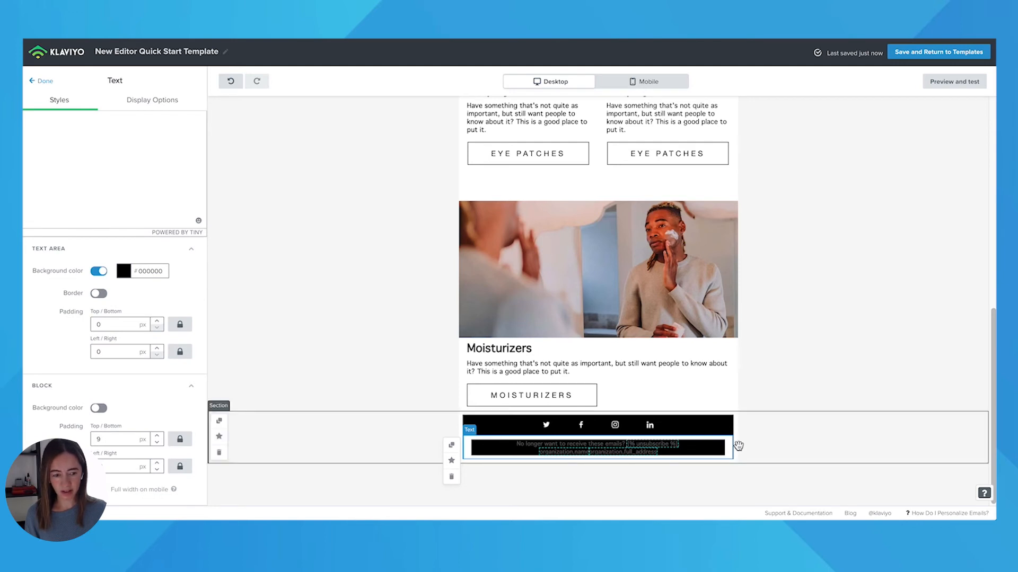
# Set the unsubscribe text block's block padding to 0 px on all sides and turn on its black #000000 block background
pyautogui.doubleClick(103, 434)
pyautogui.write('0')
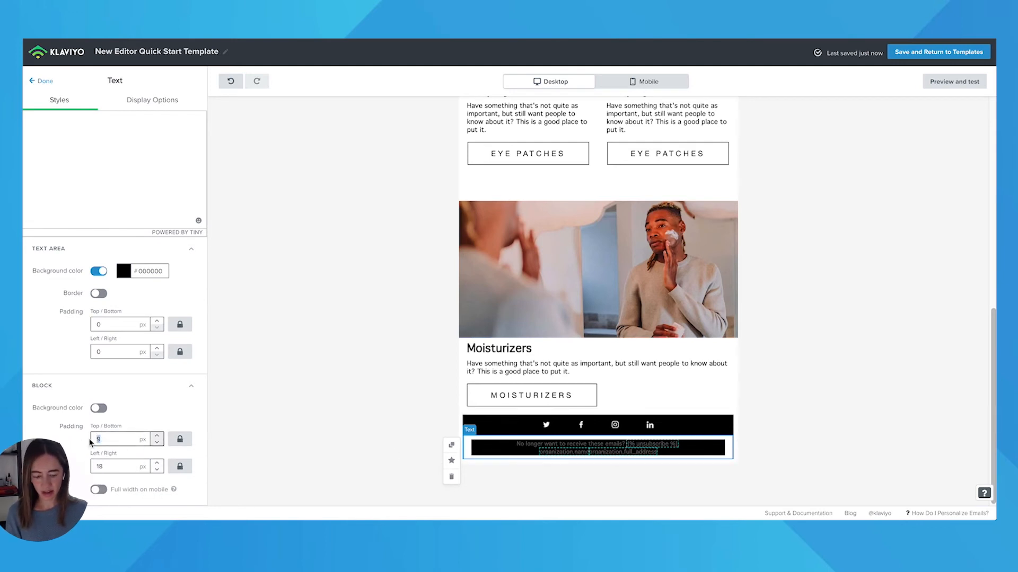
pyautogui.doubleClick(107, 467)
pyautogui.write('0')
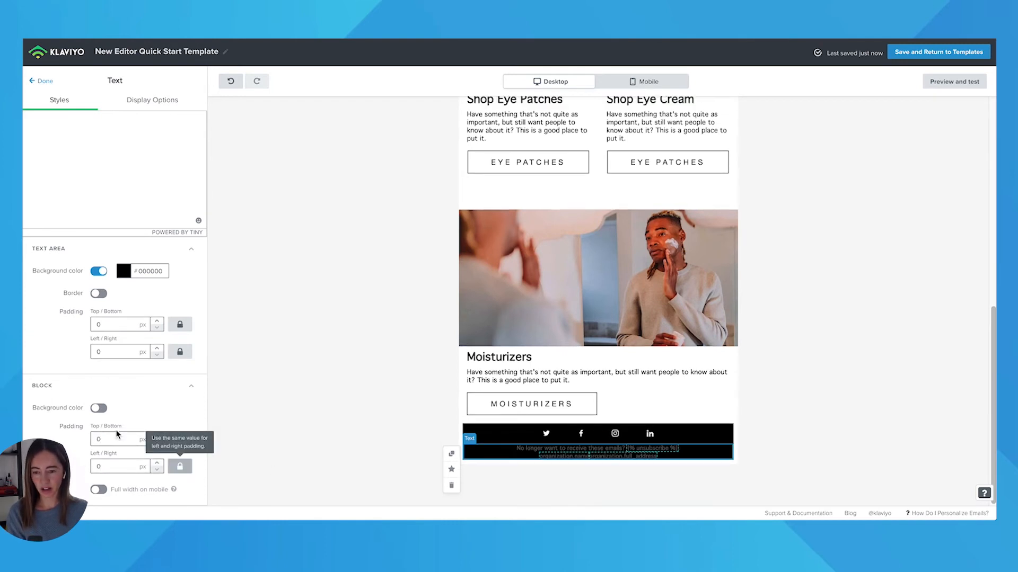
pyautogui.click(99, 408)
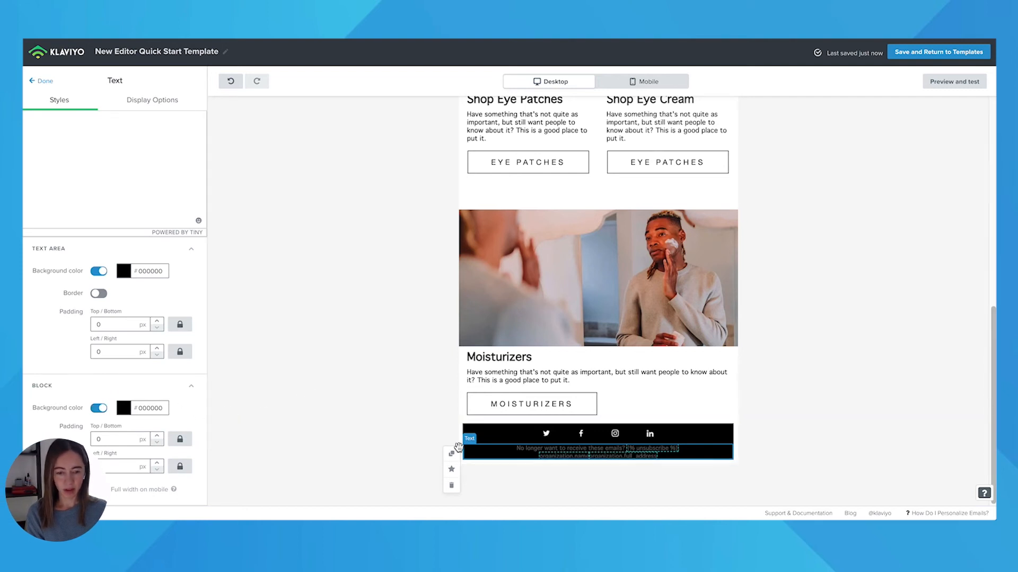
# Change the font color of all the unsubscribe and organization text to white FFFFFF
pyautogui.scroll(3, 76, 348)
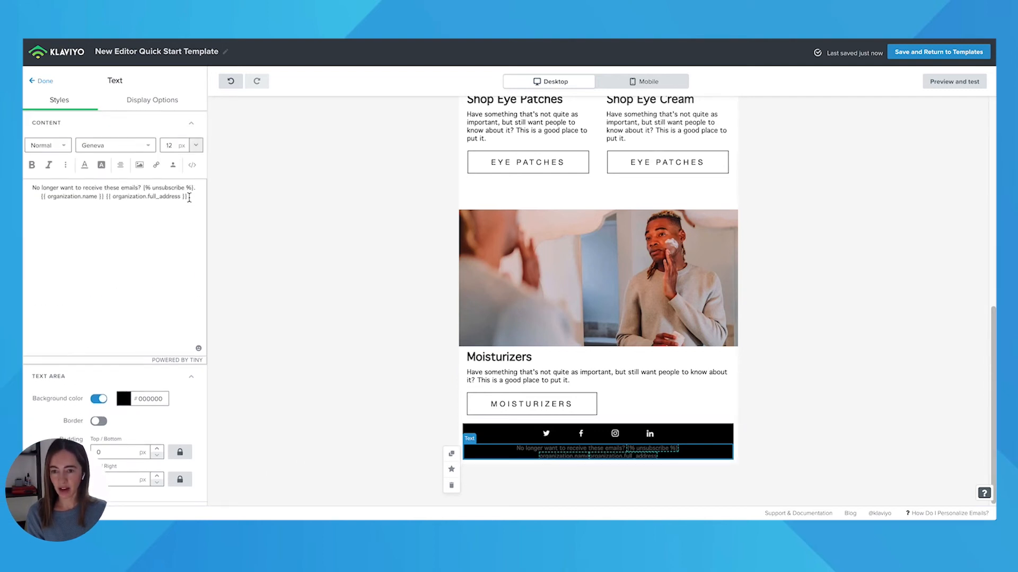
pyautogui.moveTo(188, 196); pyautogui.dragTo(31, 187)
pyautogui.click(83, 166)
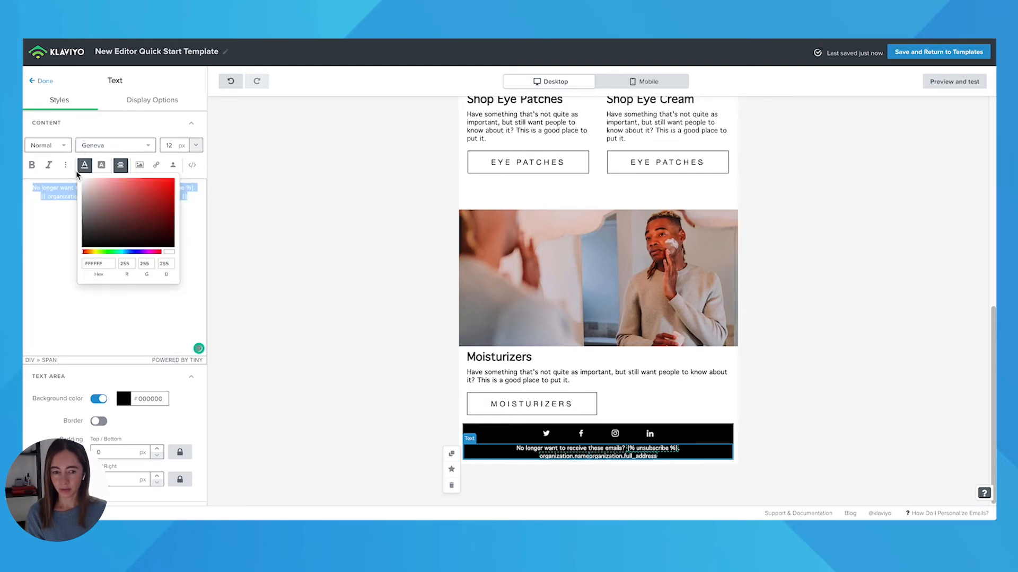
pyautogui.click(45, 263)
# Set the top and bottom text area padding of the unsubscribe text block to 20 px
pyautogui.scroll(-2, 79, 305)
pyautogui.scroll(-1, 78, 305)
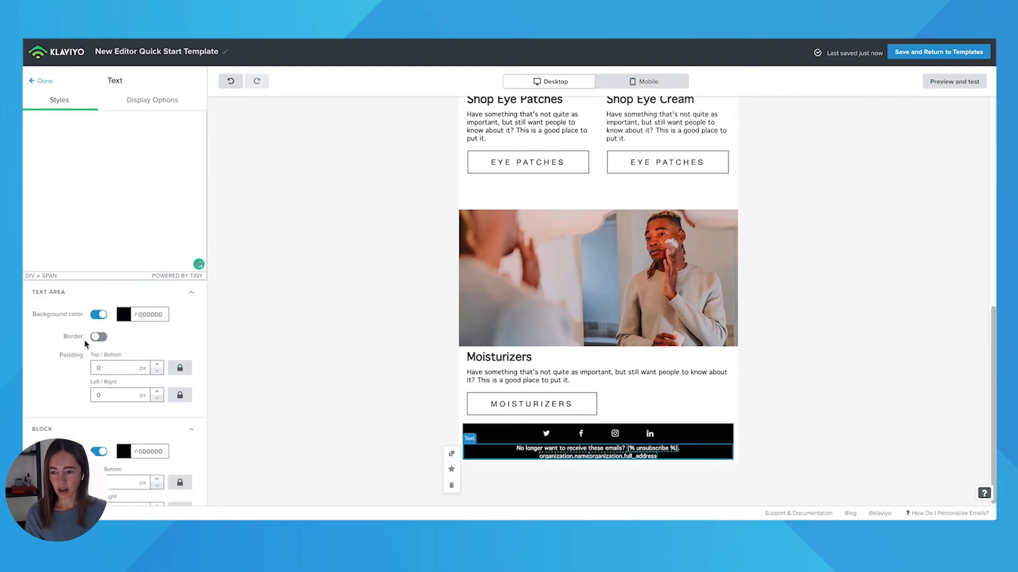
pyautogui.click(108, 367)
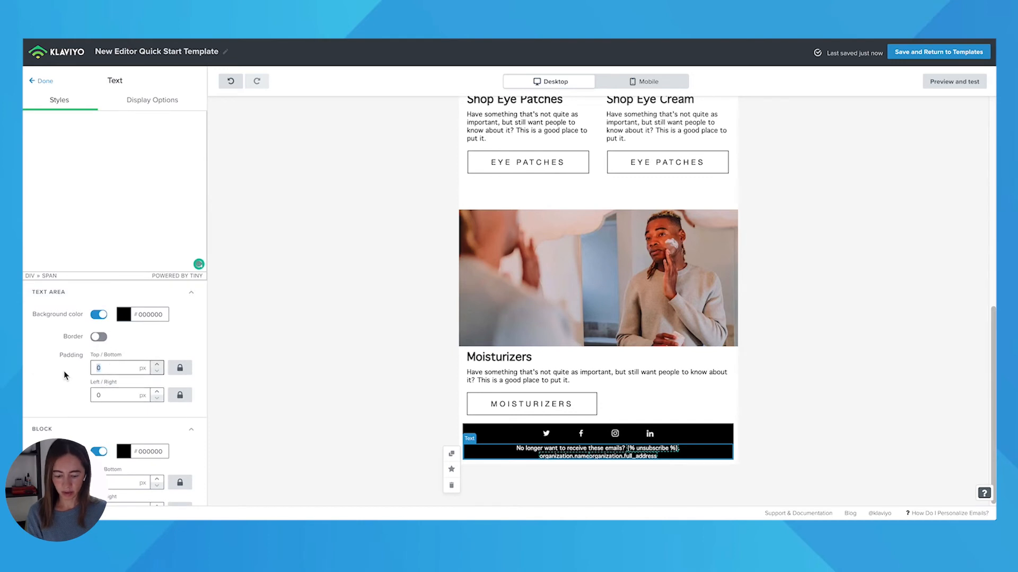
pyautogui.write('20')
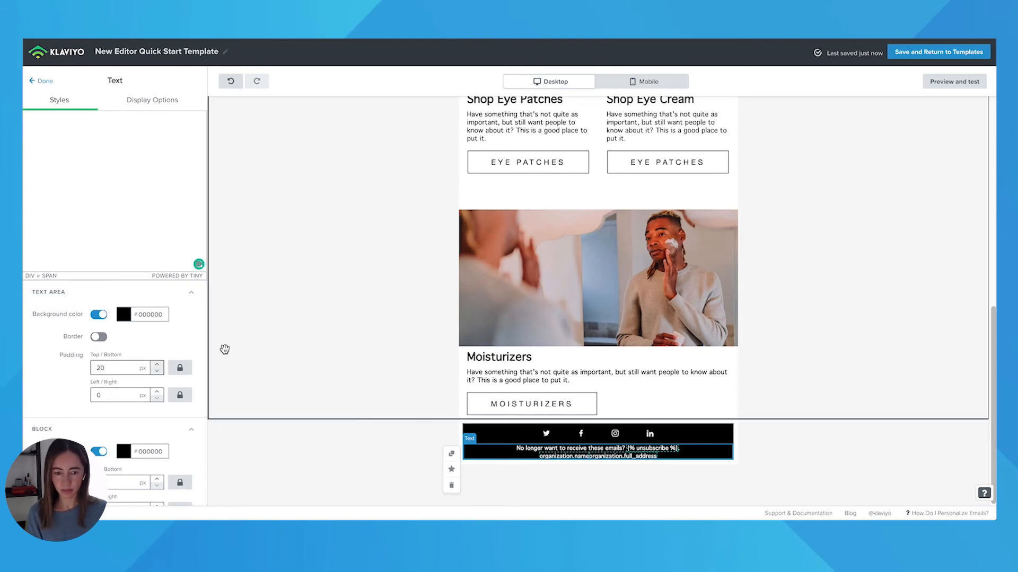
pyautogui.click(286, 345)
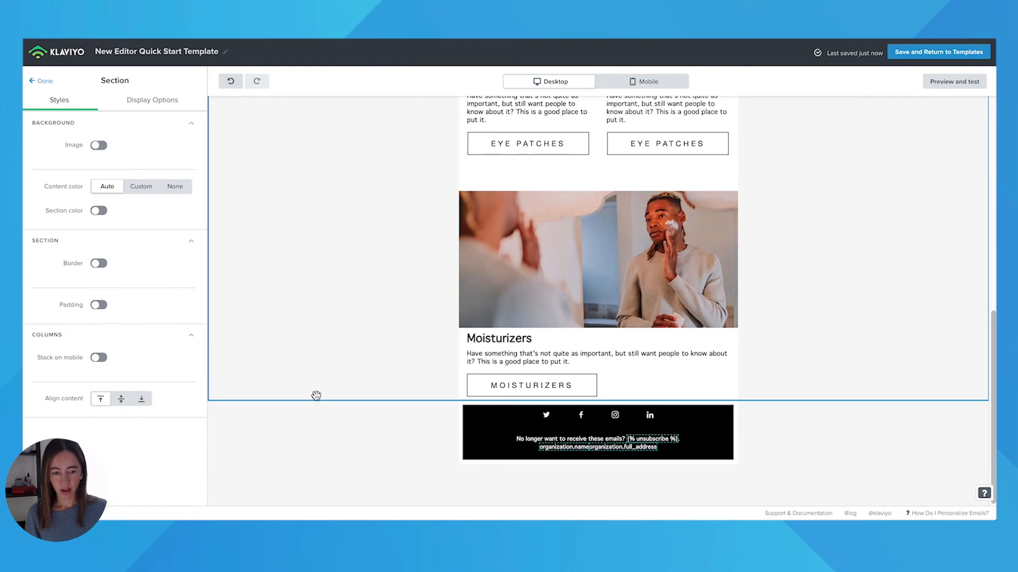
# Set the social links block's top and bottom padding to 20 px
pyautogui.click(529, 422)
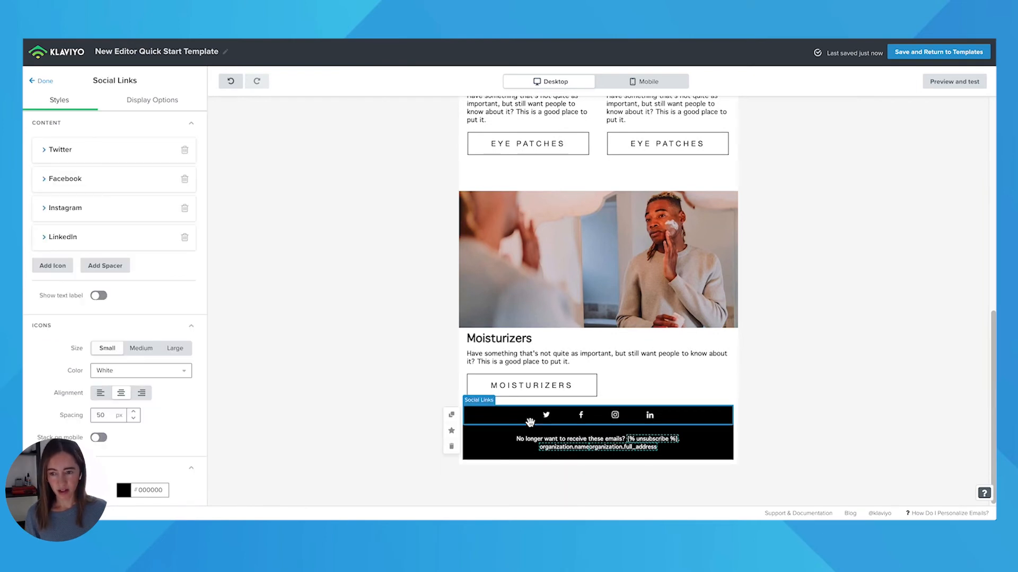
pyautogui.scroll(-2, 136, 417)
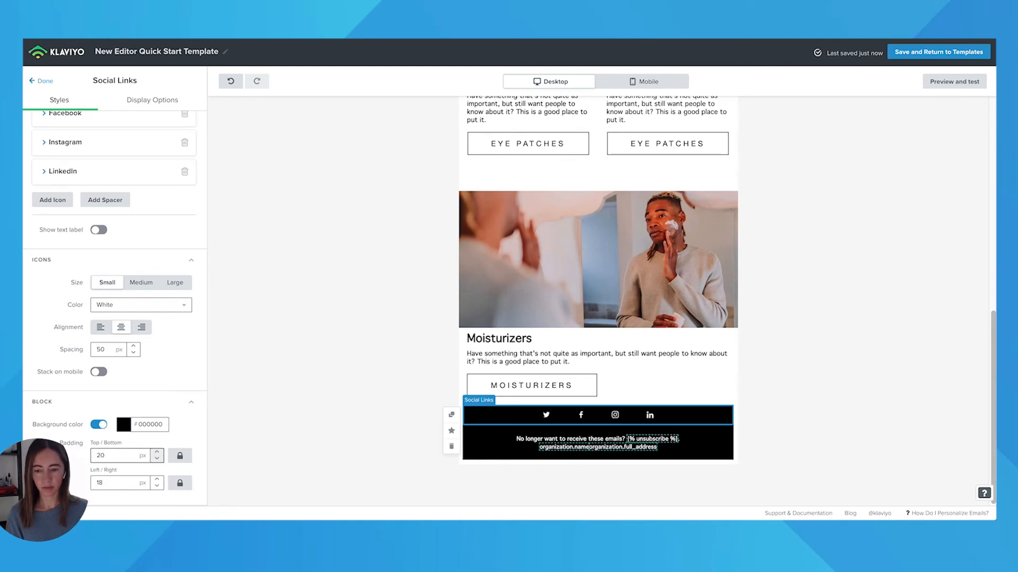
pyautogui.click(272, 404)
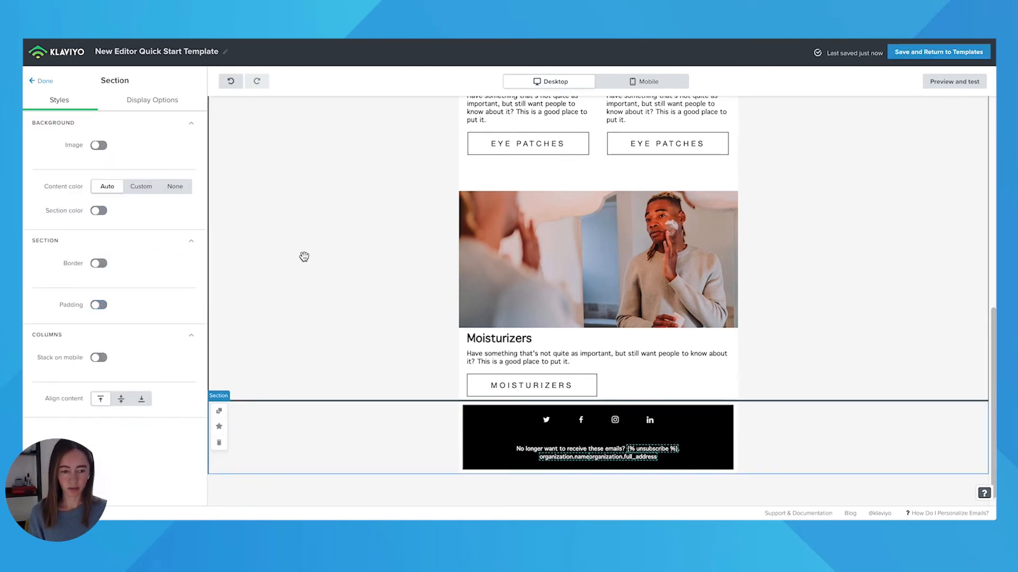
# Finish editing the footer section and open the template-wide email styles
pyautogui.scroll(1, 304, 257)
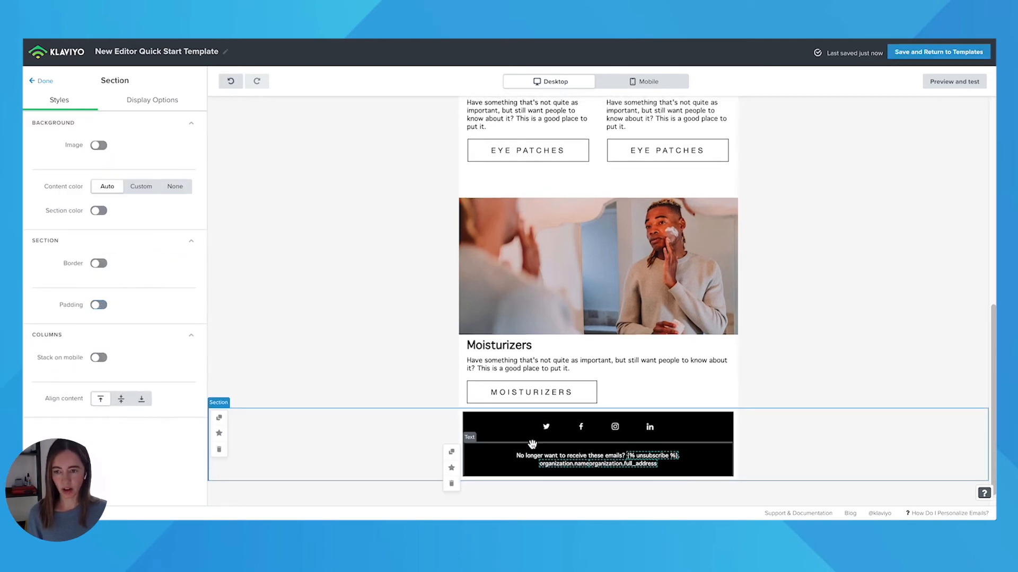
pyautogui.click(41, 80)
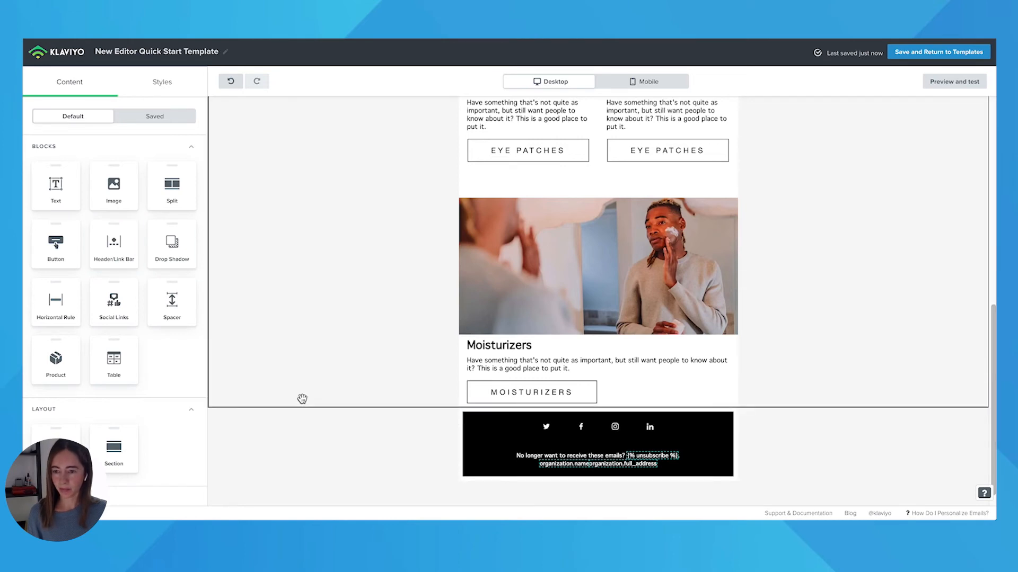
pyautogui.scroll(10, 411, 300)
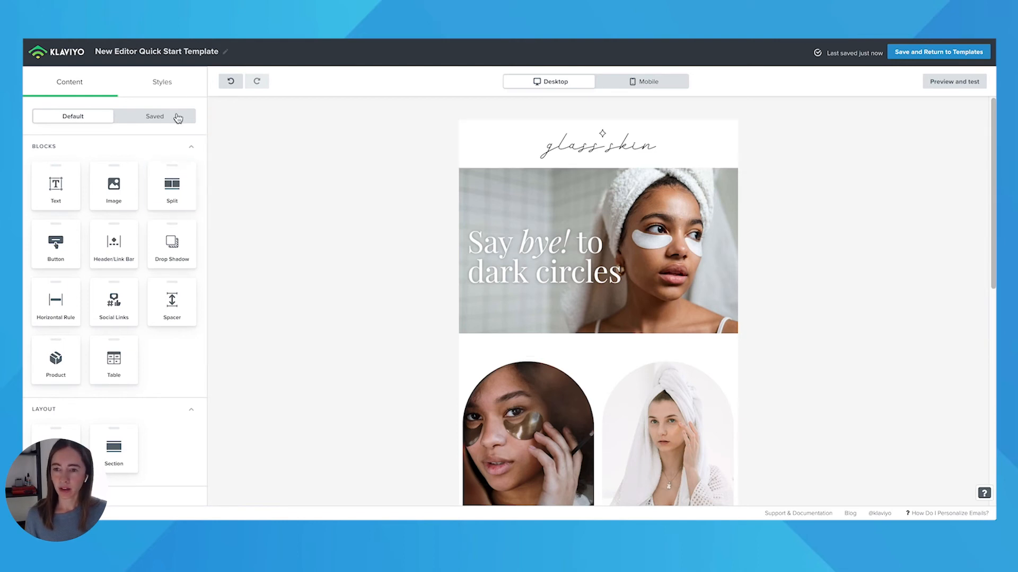
pyautogui.click(168, 85)
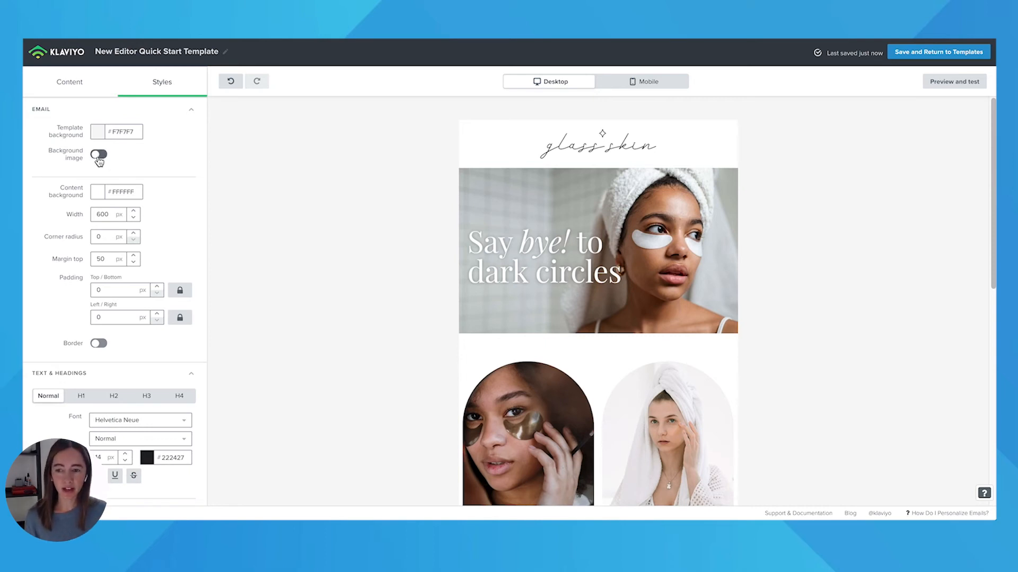
pyautogui.scroll(-1, 586, 376)
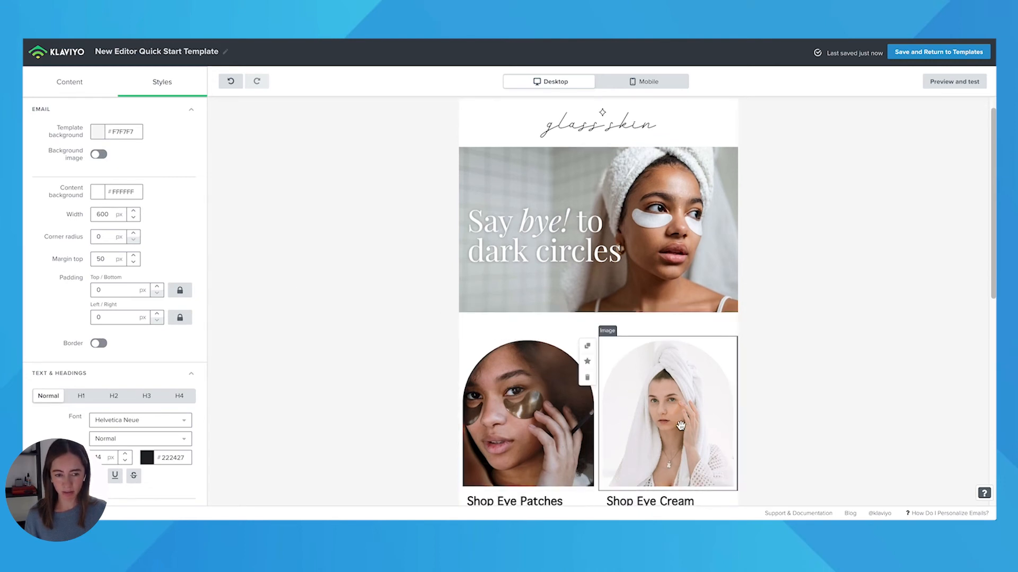
# Try a dark red #982929 content background for the email and restore it to white #FFFFFF
pyautogui.click(96, 196)
pyautogui.click(163, 234)
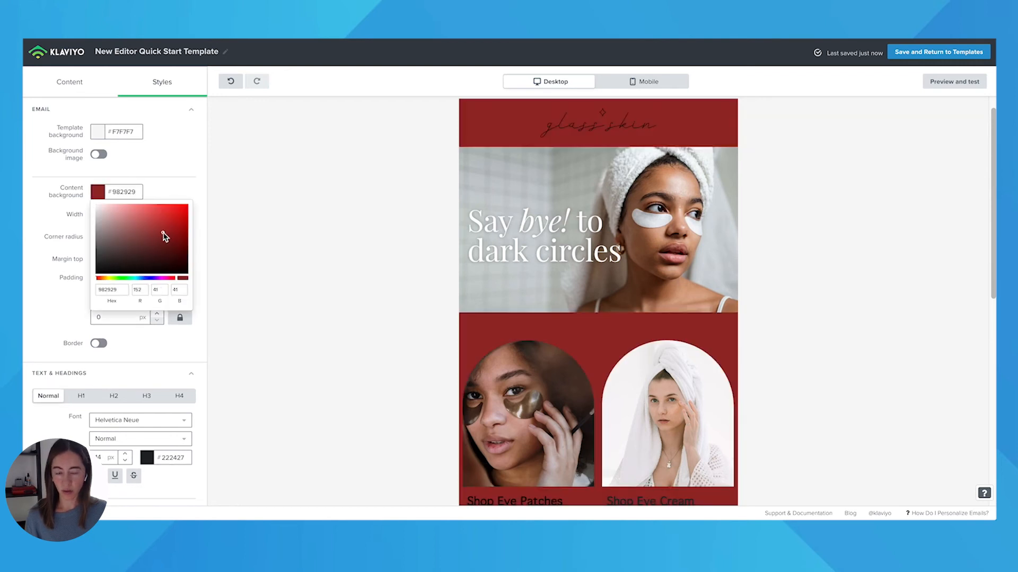
pyautogui.moveTo(107, 219); pyautogui.dragTo(76, 197)
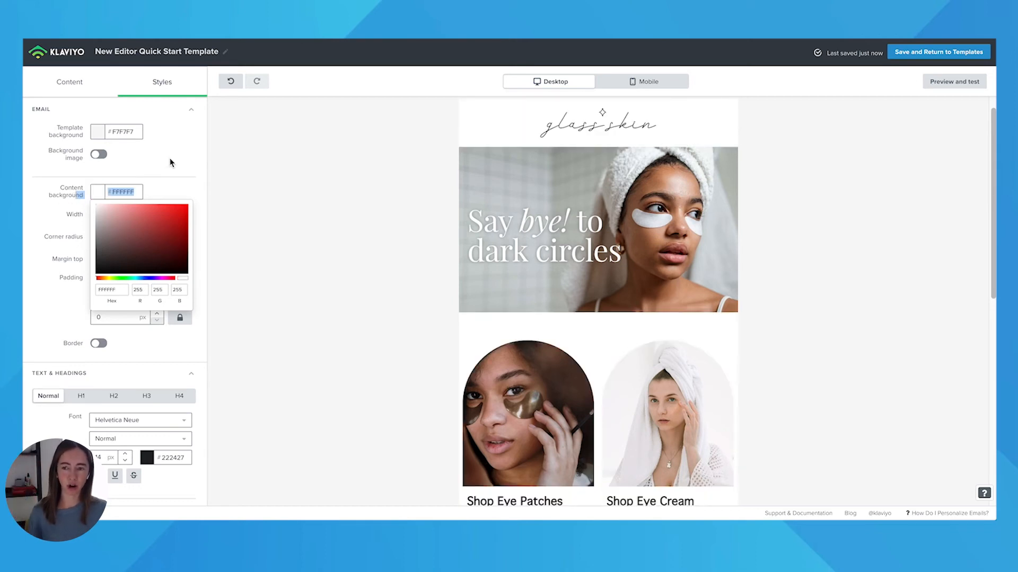
# Set the email's template background to light pink #FFE8E8
pyautogui.click(98, 133)
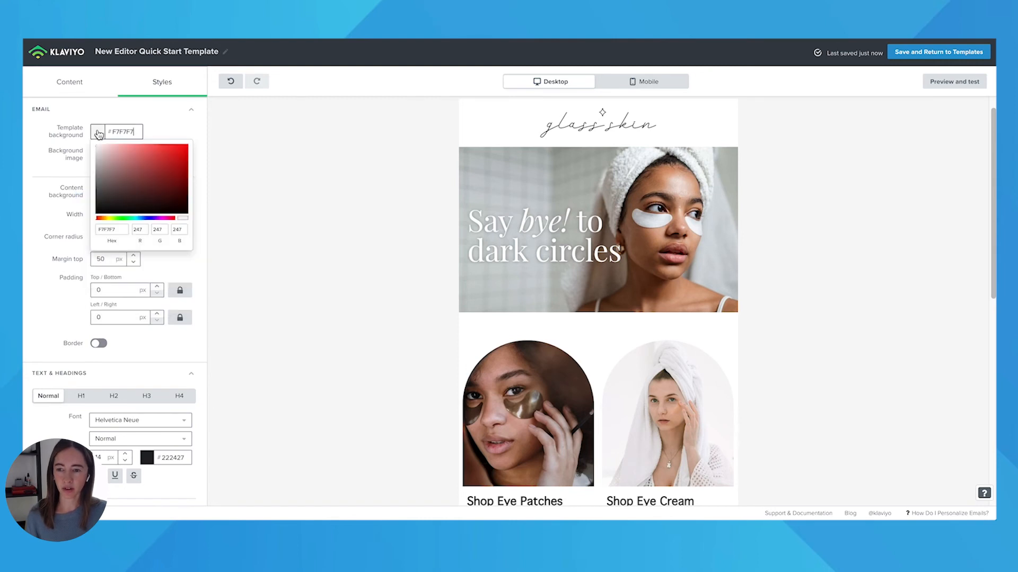
pyautogui.click(106, 148)
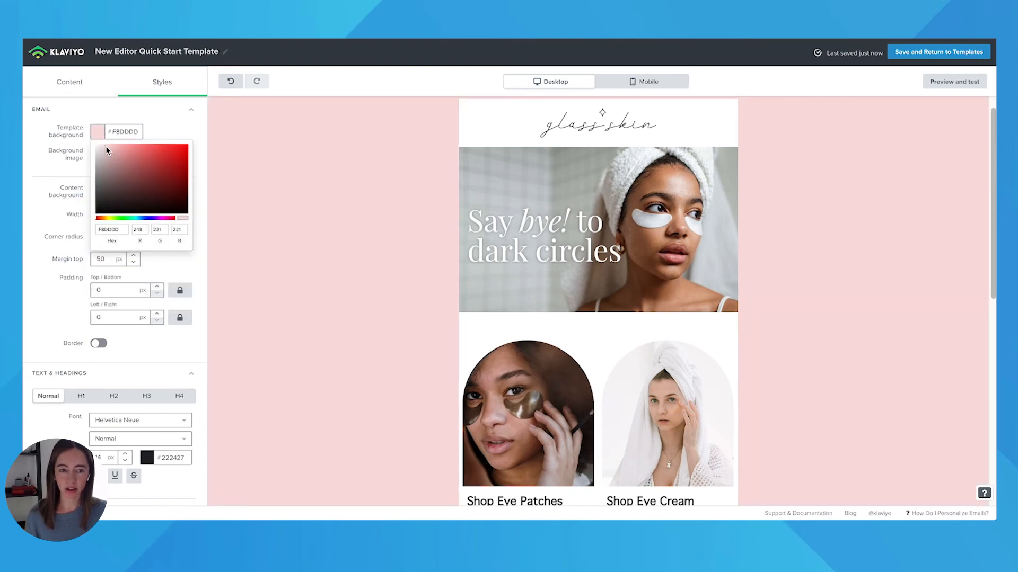
pyautogui.click(103, 148)
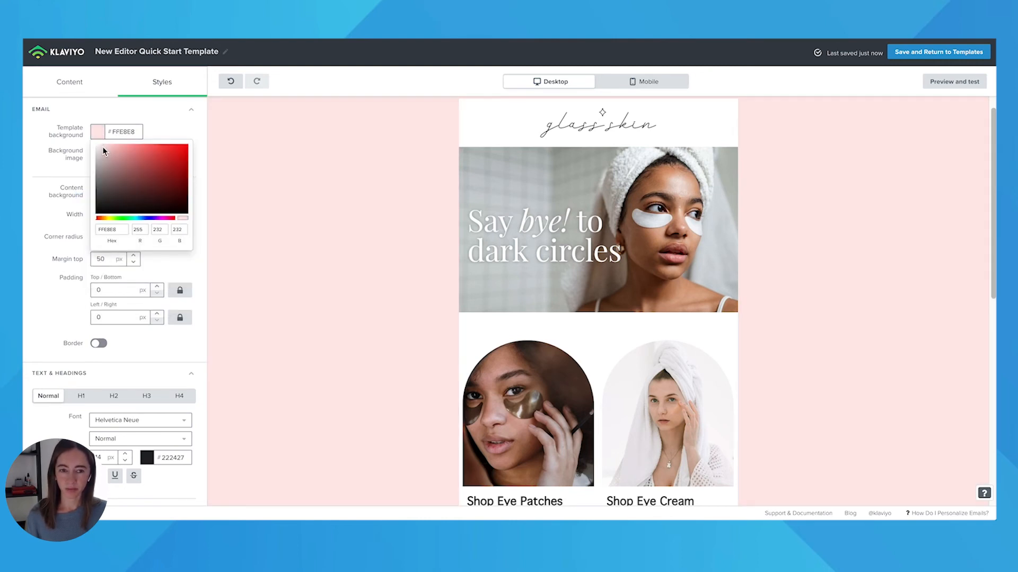
pyautogui.click(165, 118)
pyautogui.click(168, 116)
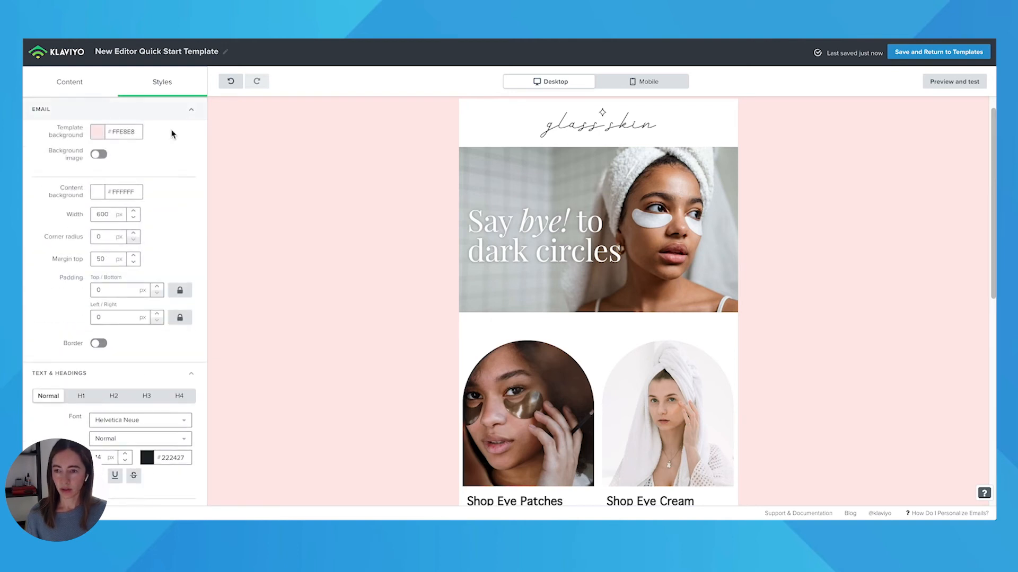
# Try a 40 px corner radius and a 100 px top margin for the email content
pyautogui.scroll(-1, 174, 148)
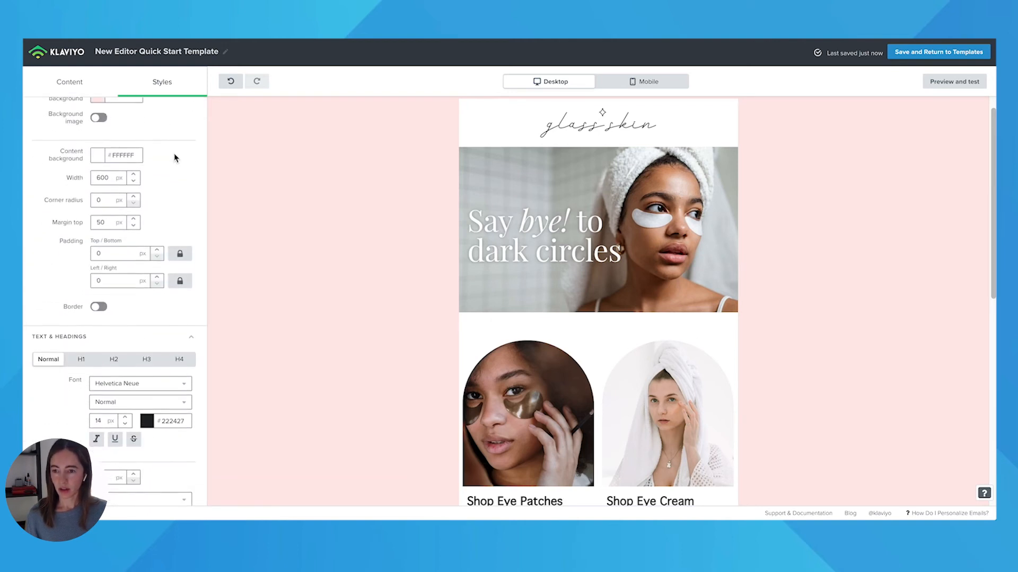
pyautogui.doubleClick(100, 199)
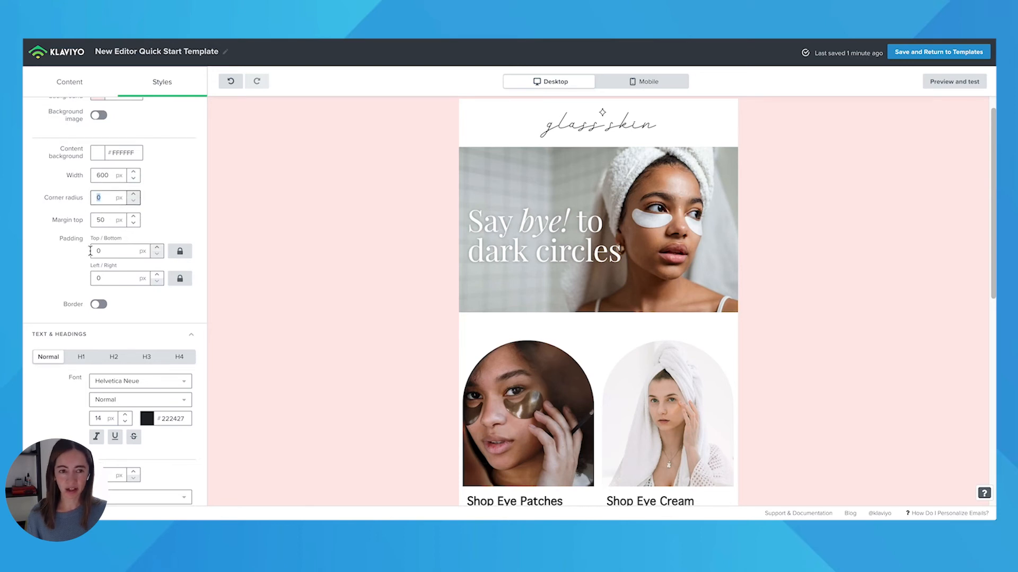
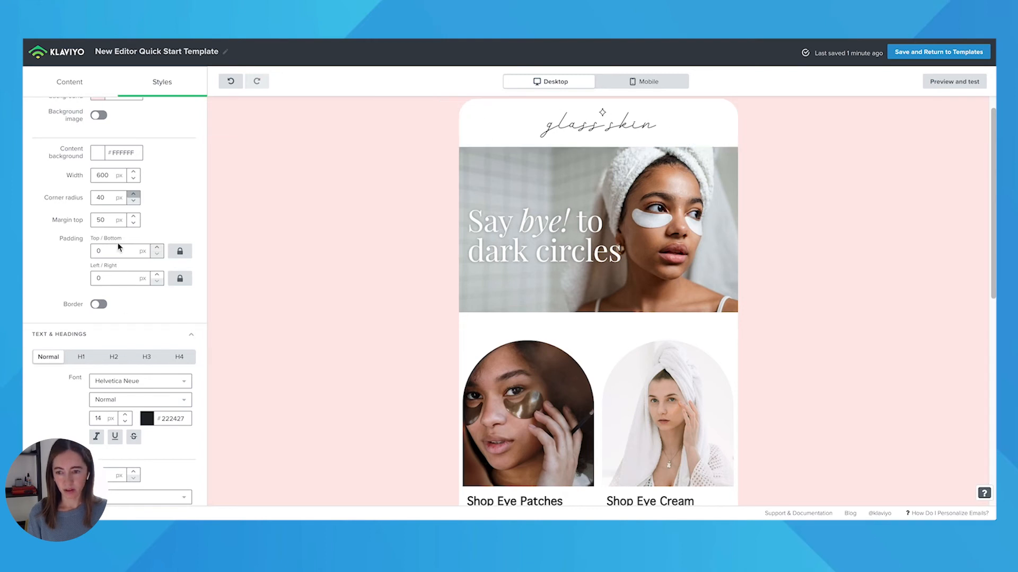
pyautogui.moveTo(106, 220); pyautogui.dragTo(87, 223)
pyautogui.write('100')
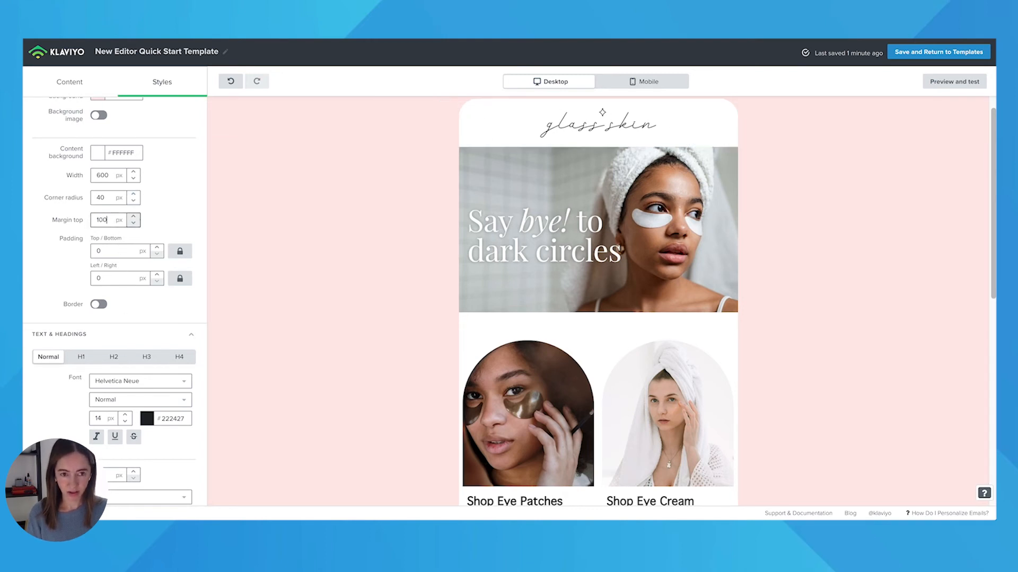
pyautogui.click(299, 227)
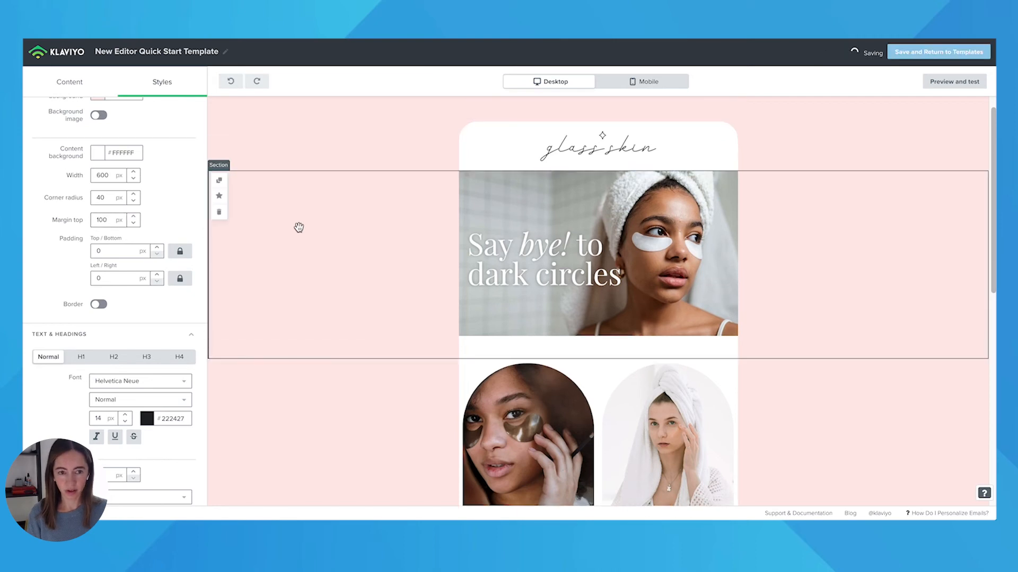
# Return to the template-wide email styles and try top margins of 40 px and 0 px
pyautogui.click(289, 218)
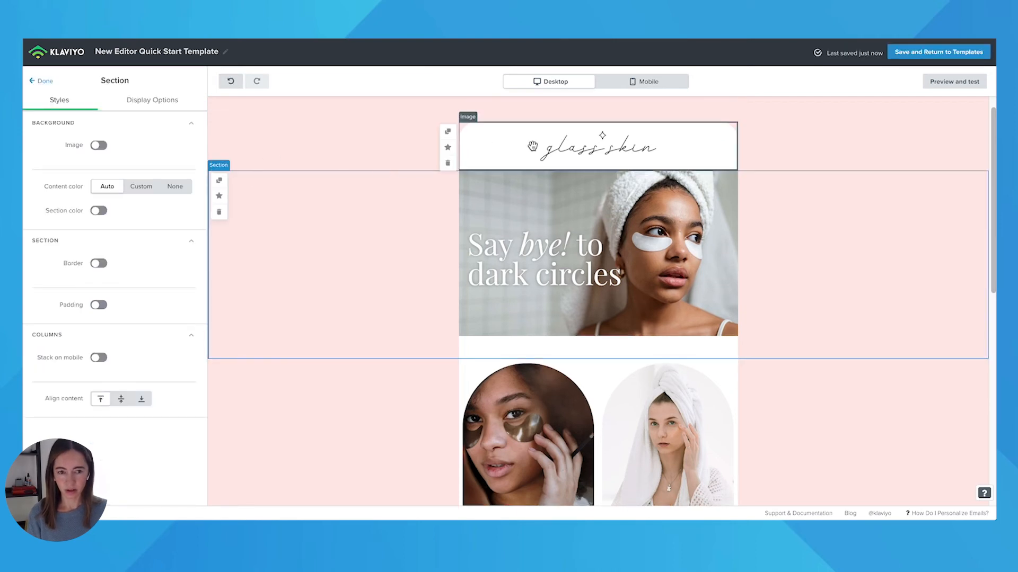
pyautogui.click(43, 80)
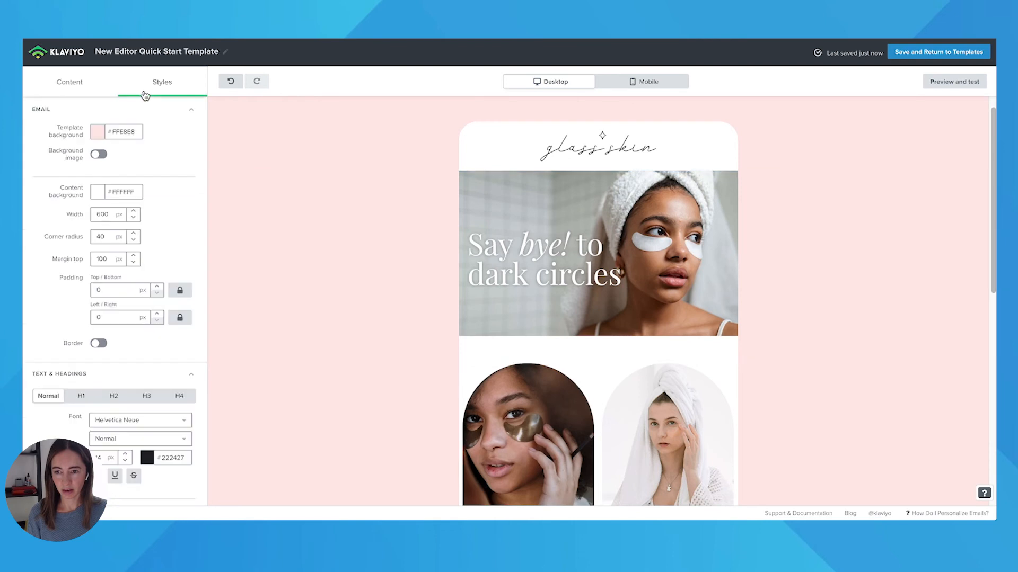
pyautogui.doubleClick(99, 260)
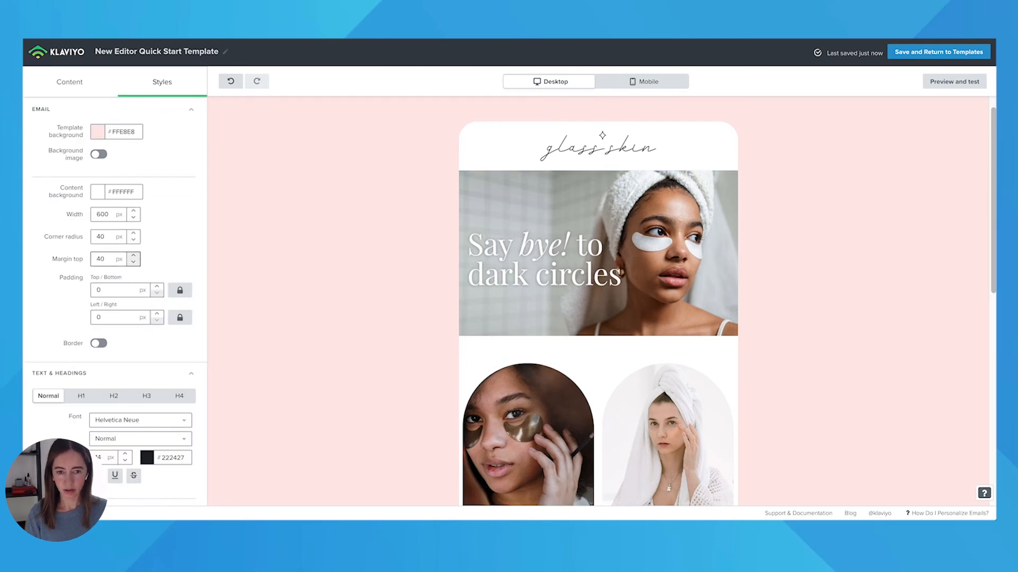
pyautogui.click(168, 256)
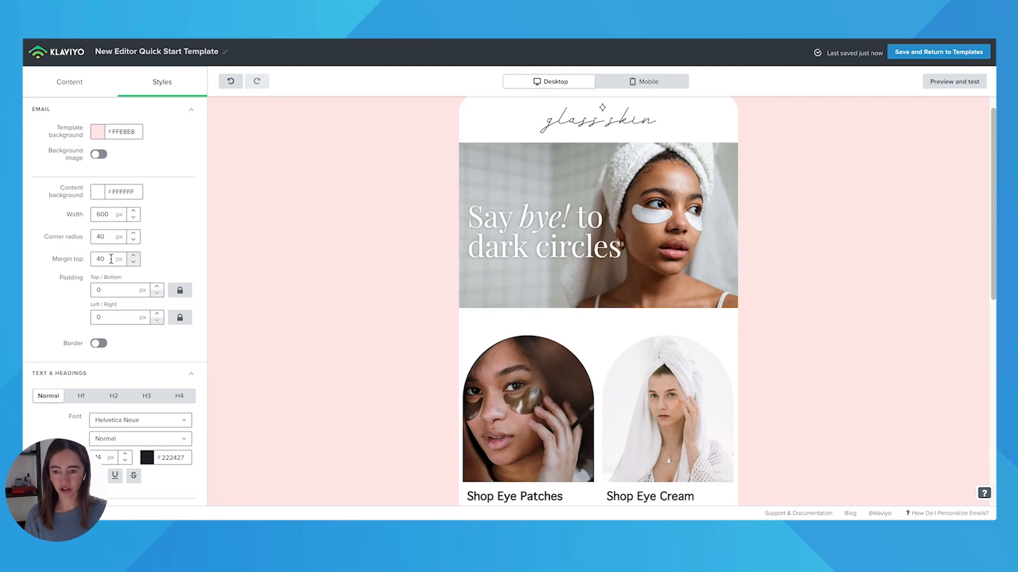
pyautogui.moveTo(111, 258); pyautogui.dragTo(93, 258)
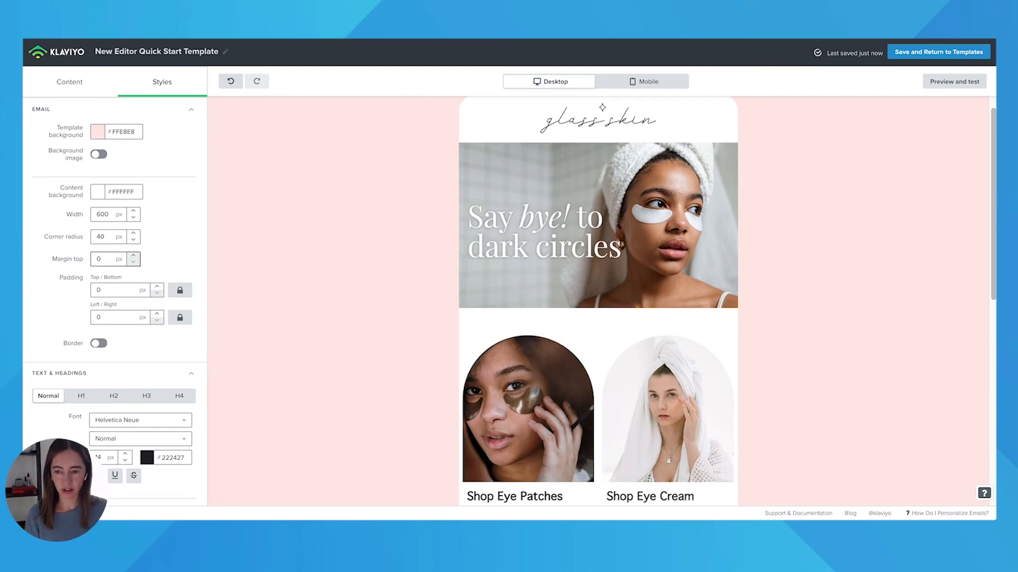
pyautogui.write('0')
# Try corner radii of 80 px and 200 px for the email content and settle on 300 px
pyautogui.moveTo(105, 236); pyautogui.dragTo(86, 241)
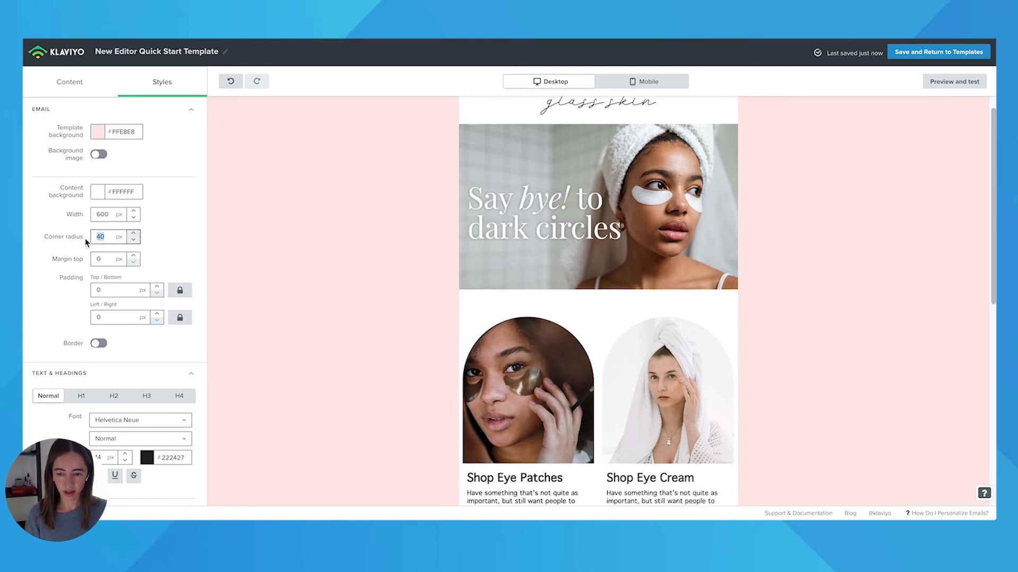
pyautogui.write('80')
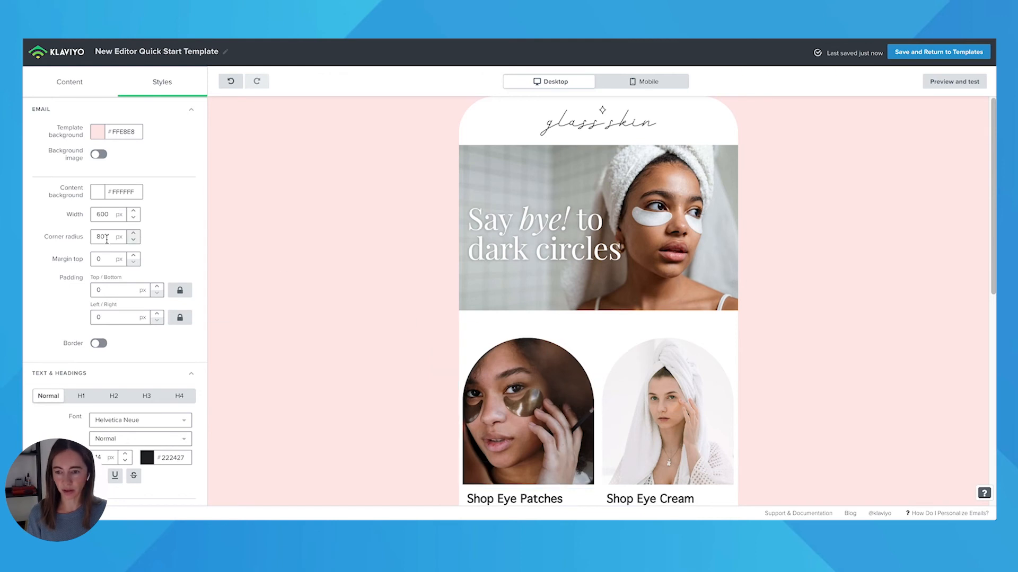
pyautogui.moveTo(106, 237); pyautogui.dragTo(87, 243)
pyautogui.write('100')
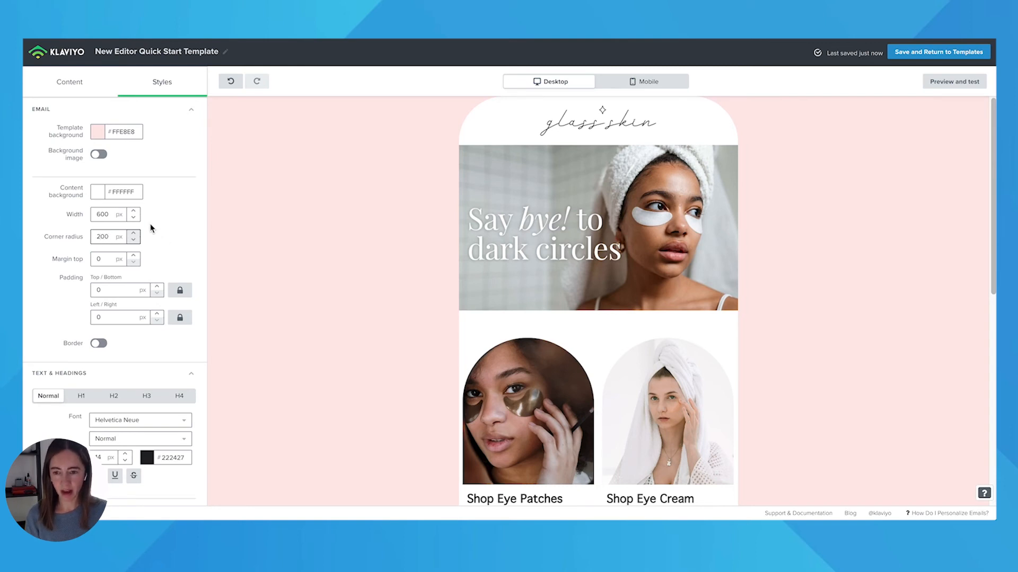
pyautogui.click(168, 240)
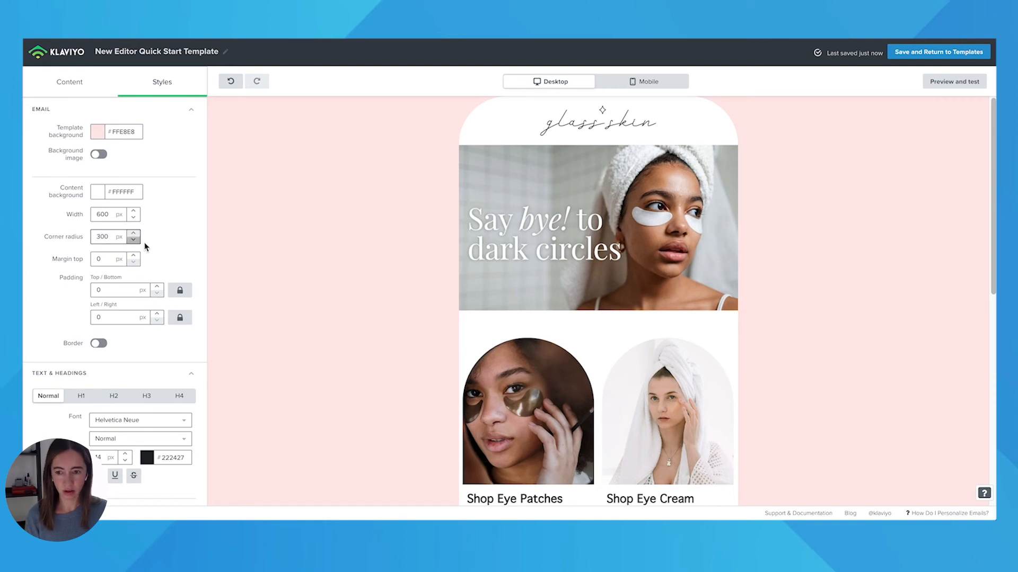
pyautogui.click(173, 243)
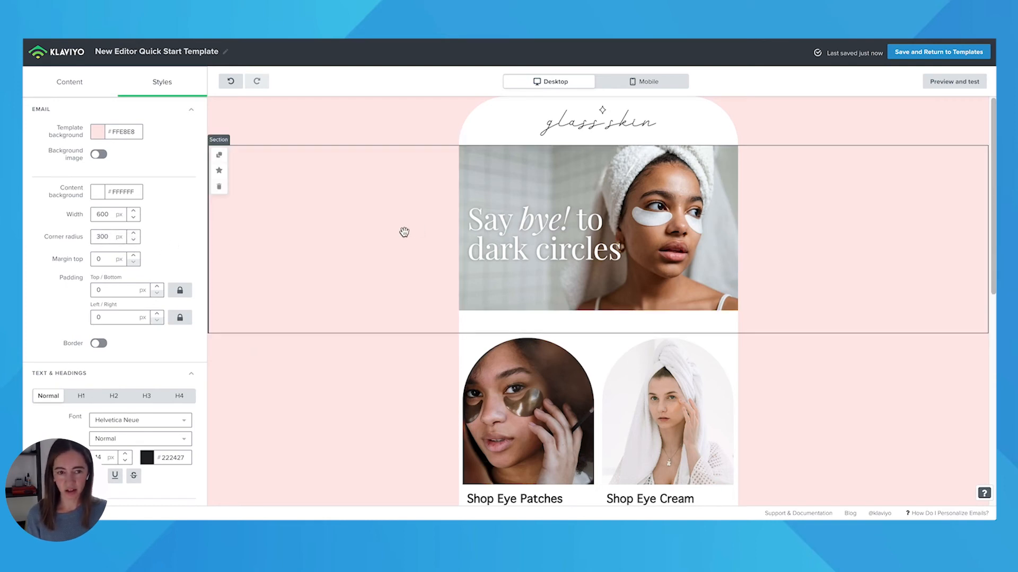
# Set the email content's top margin to 30 px
pyautogui.scroll(-1, 111, 257)
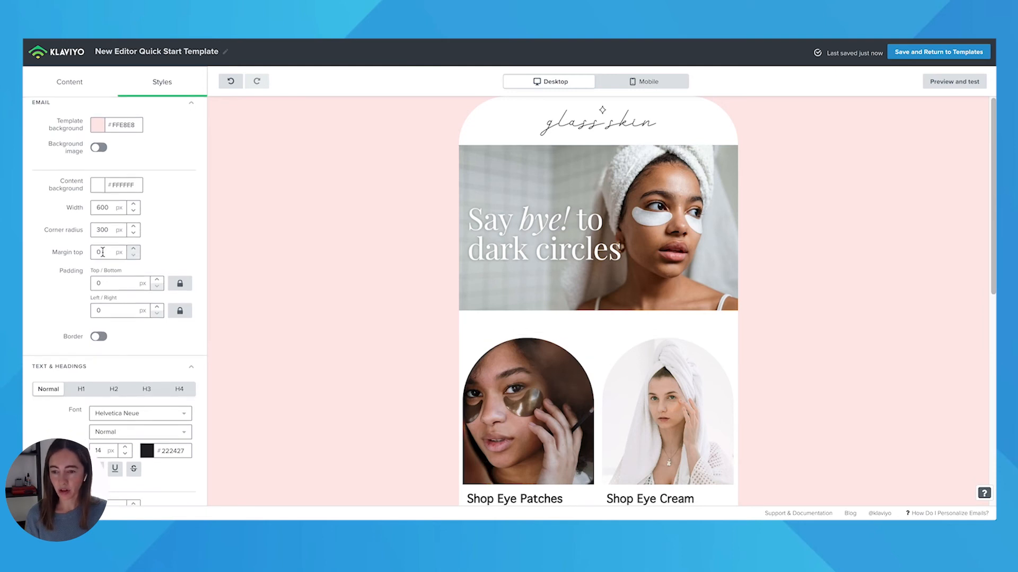
pyautogui.moveTo(102, 253); pyautogui.dragTo(93, 252)
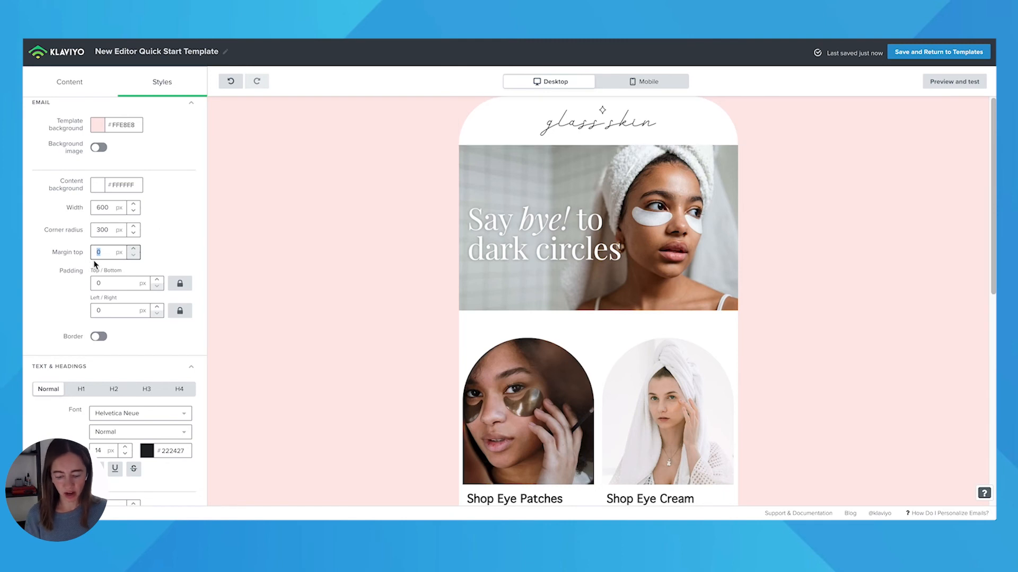
pyautogui.click(177, 245)
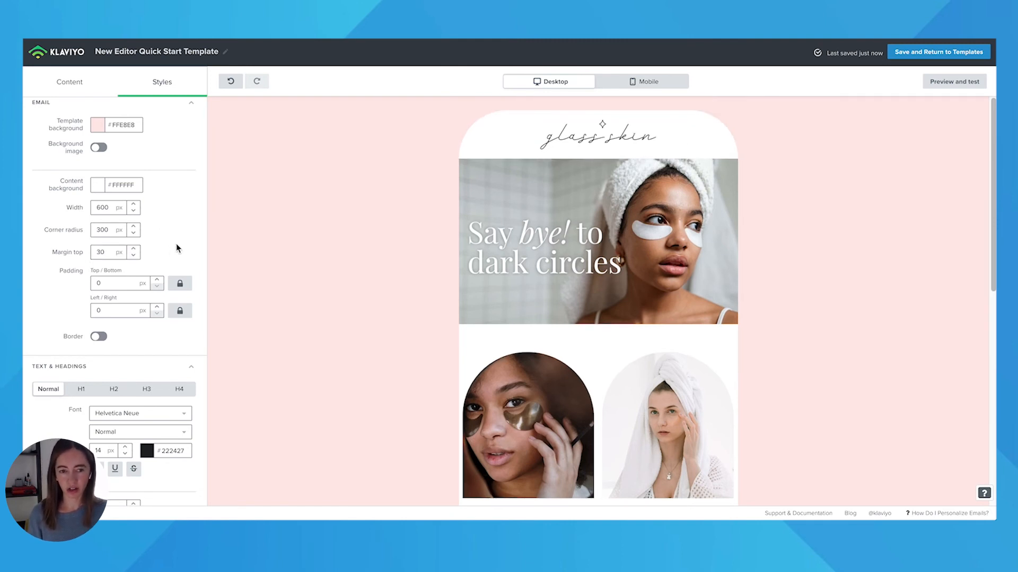
# Try a solid border around the email content and turn the border off again
pyautogui.scroll(-2, 171, 245)
pyautogui.scroll(-1, 144, 267)
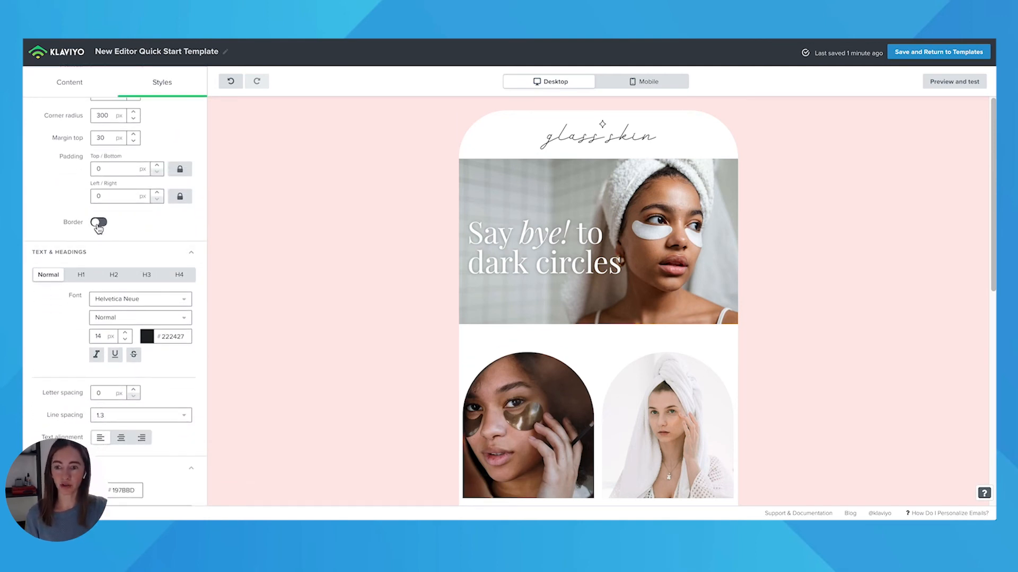
pyautogui.click(98, 225)
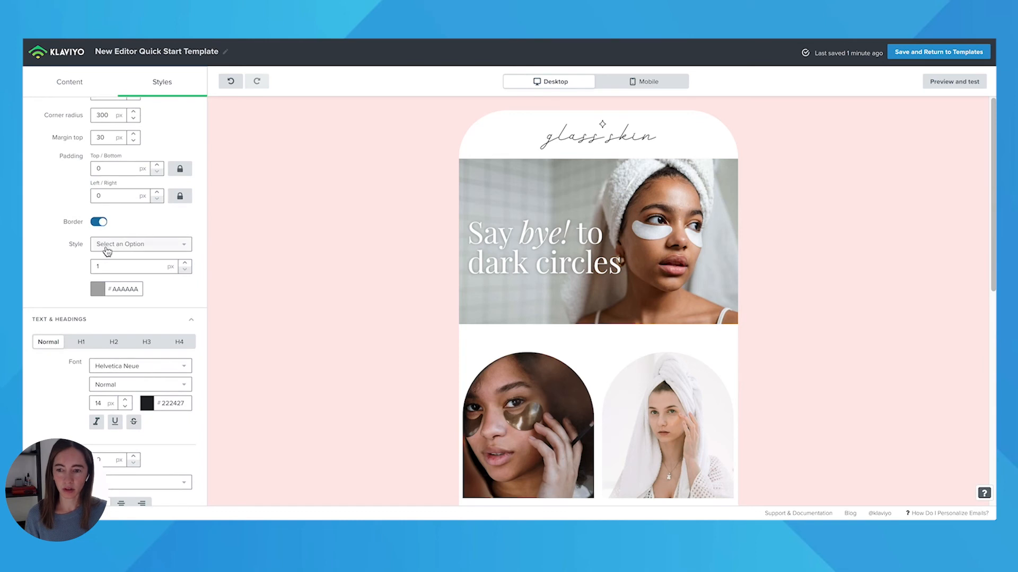
pyautogui.click(127, 248)
pyautogui.click(122, 259)
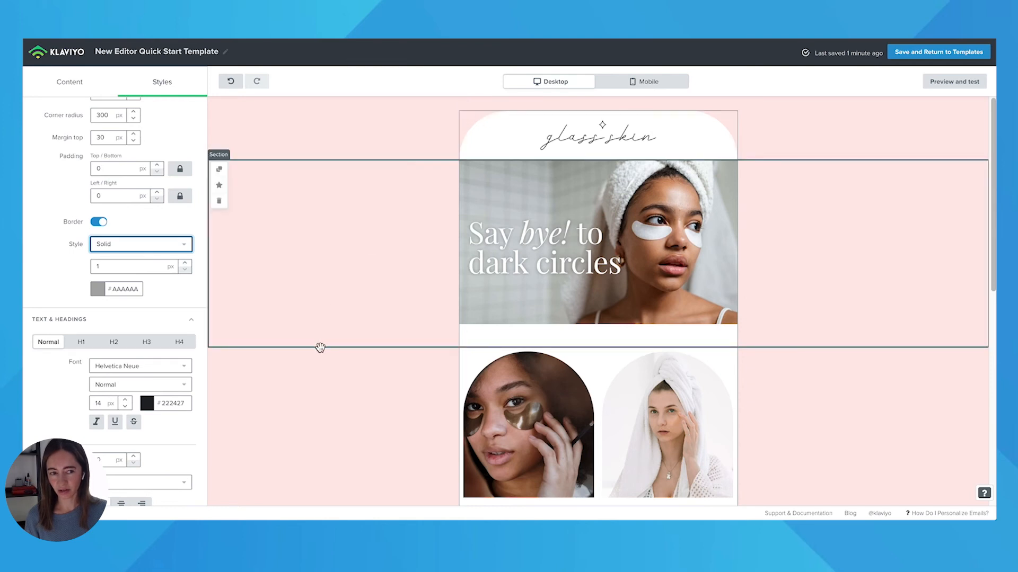
pyautogui.click(100, 222)
# Set the template-wide Normal text size to 16 px
pyautogui.scroll(-1, 159, 233)
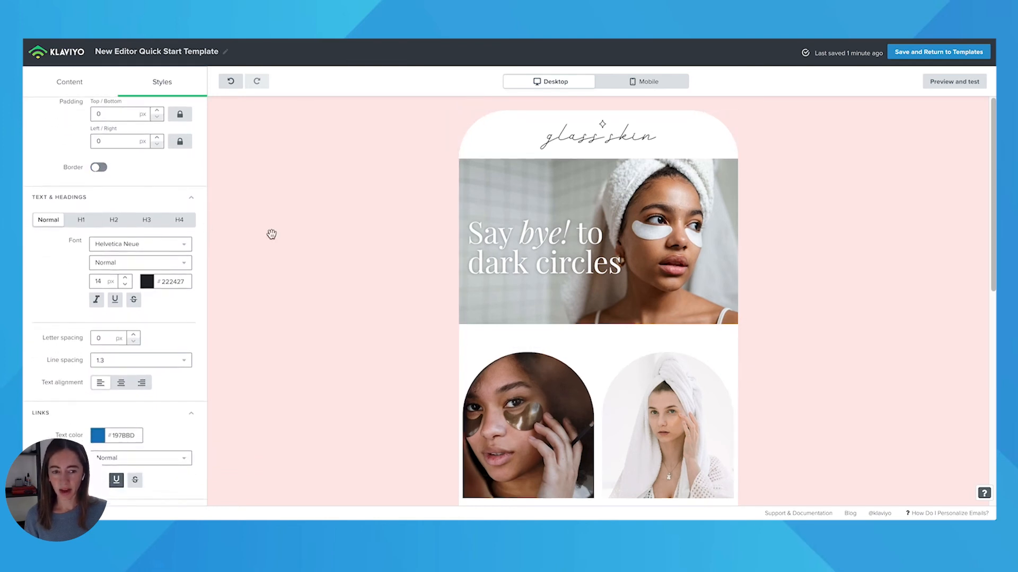
pyautogui.scroll(-4, 271, 234)
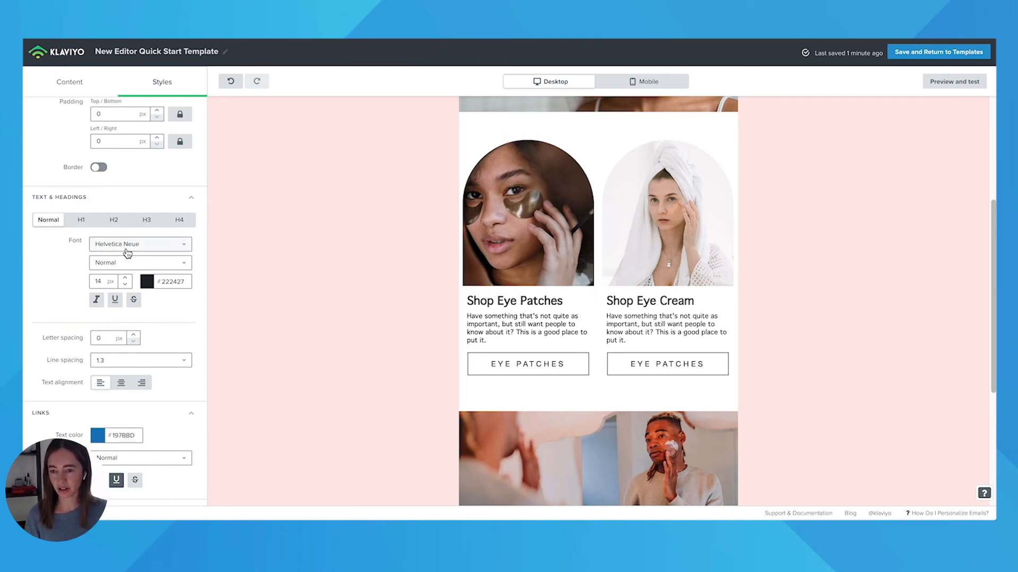
pyautogui.moveTo(104, 280); pyautogui.dragTo(89, 282)
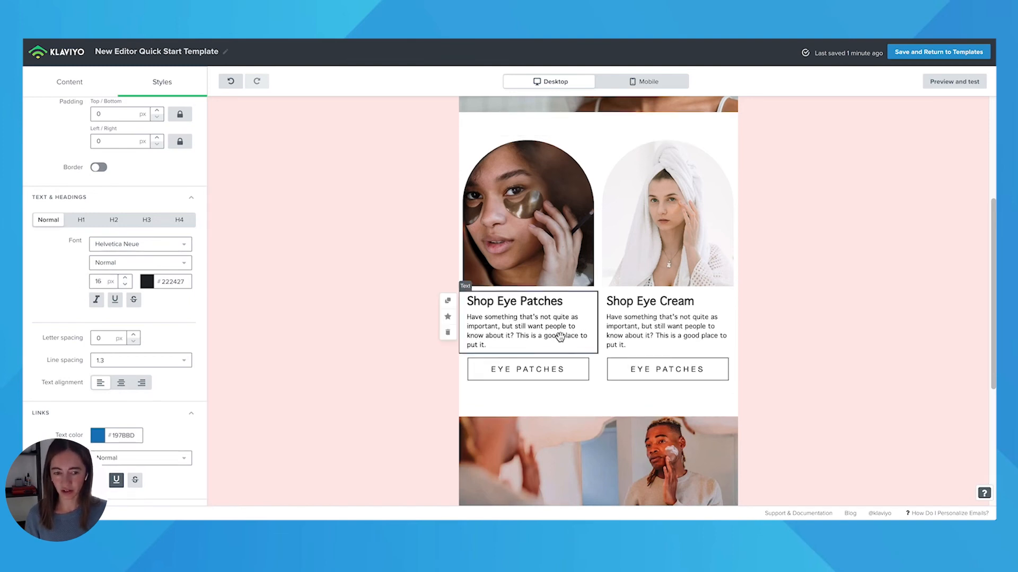
# Set the template-wide H1 heading style to the New York font at 50 px
pyautogui.click(81, 222)
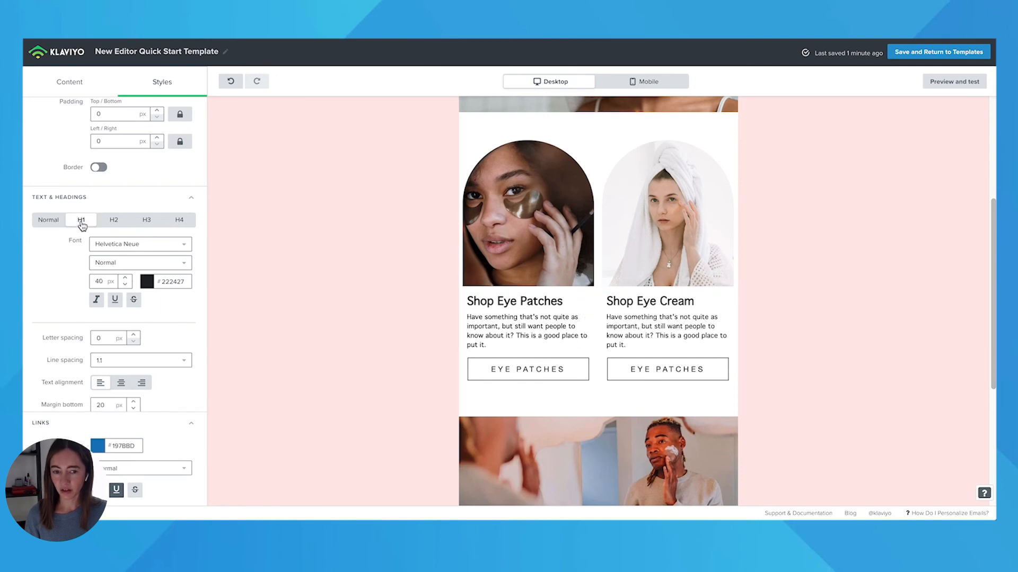
pyautogui.click(174, 245)
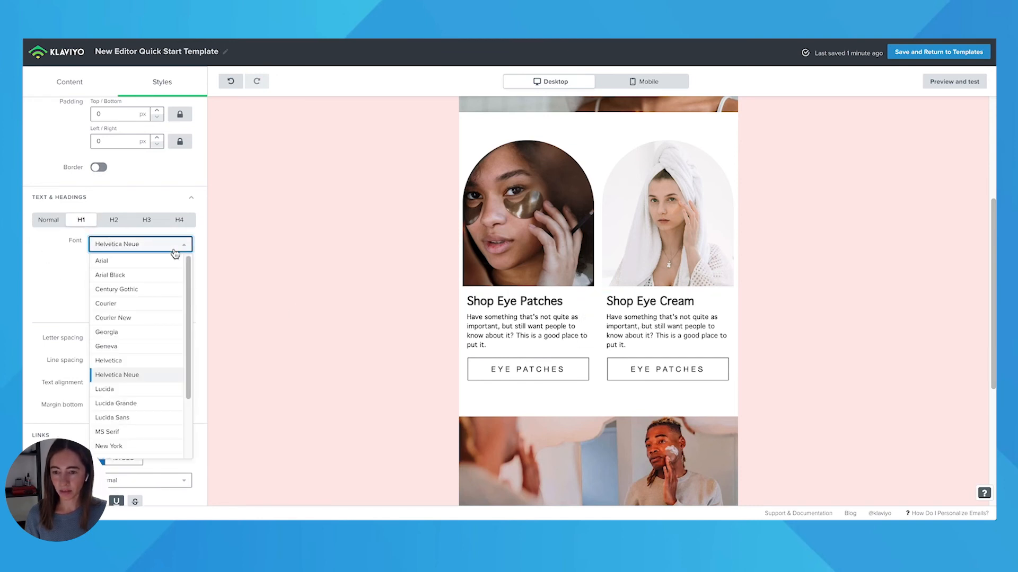
pyautogui.click(126, 448)
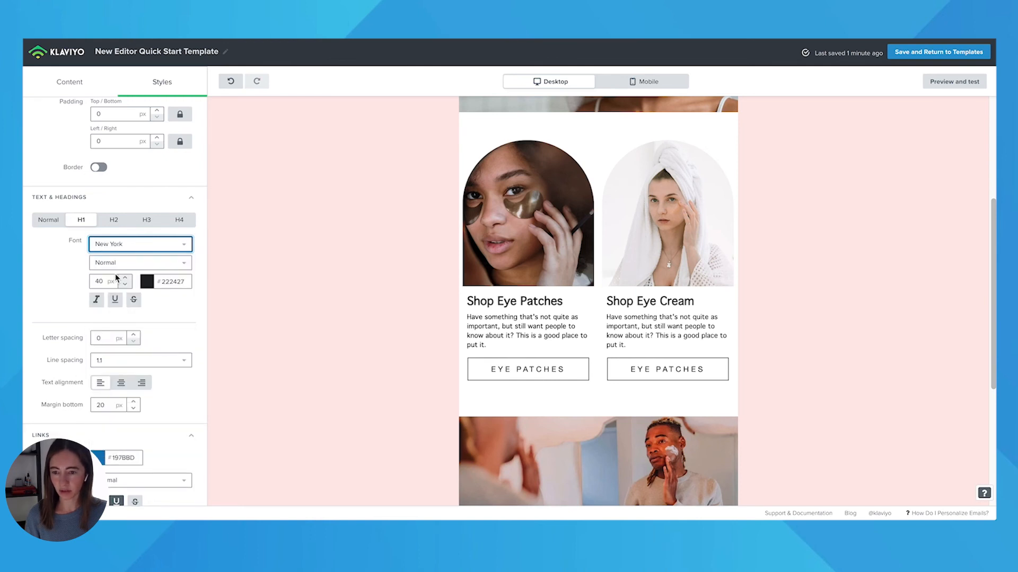
pyautogui.moveTo(108, 281); pyautogui.dragTo(89, 282)
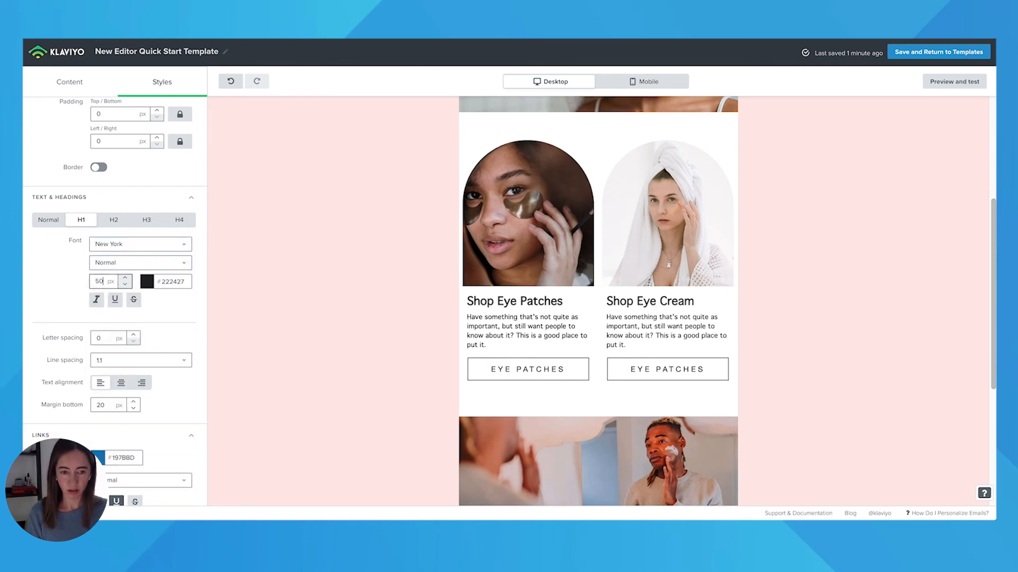
# Change the template-wide H2 and H3 heading fonts to New York
pyautogui.click(114, 221)
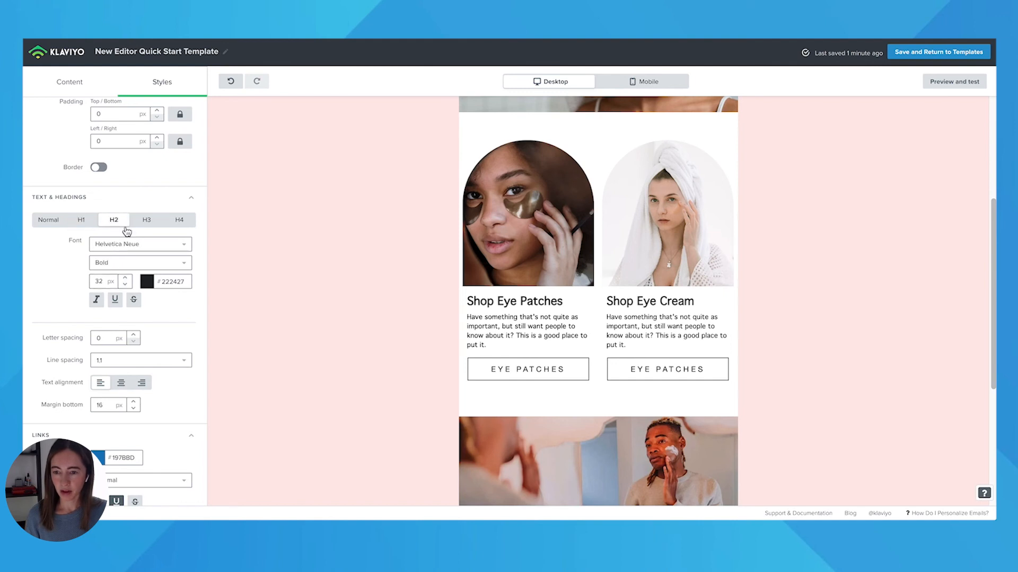
pyautogui.click(148, 246)
pyautogui.click(119, 447)
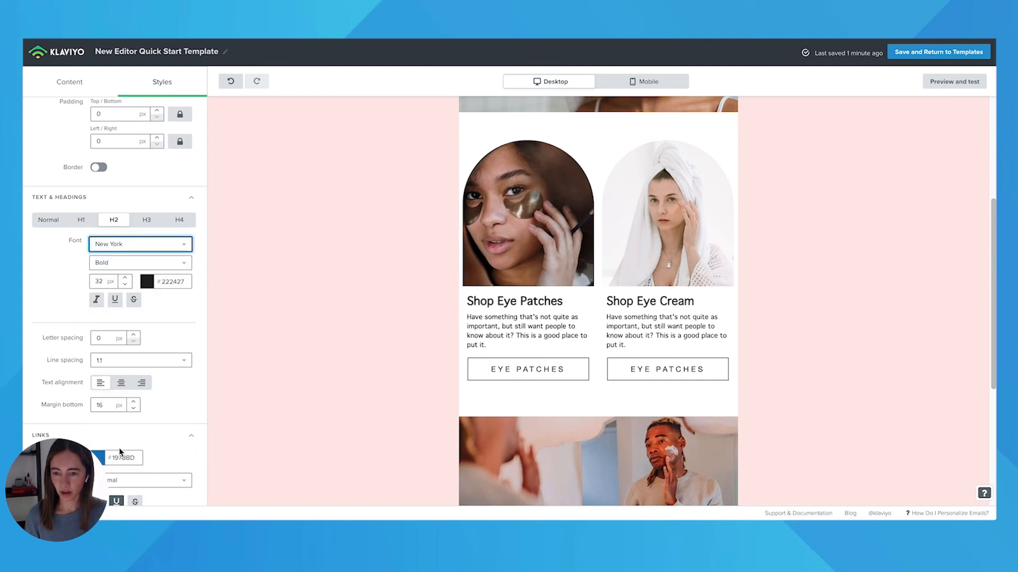
pyautogui.click(147, 220)
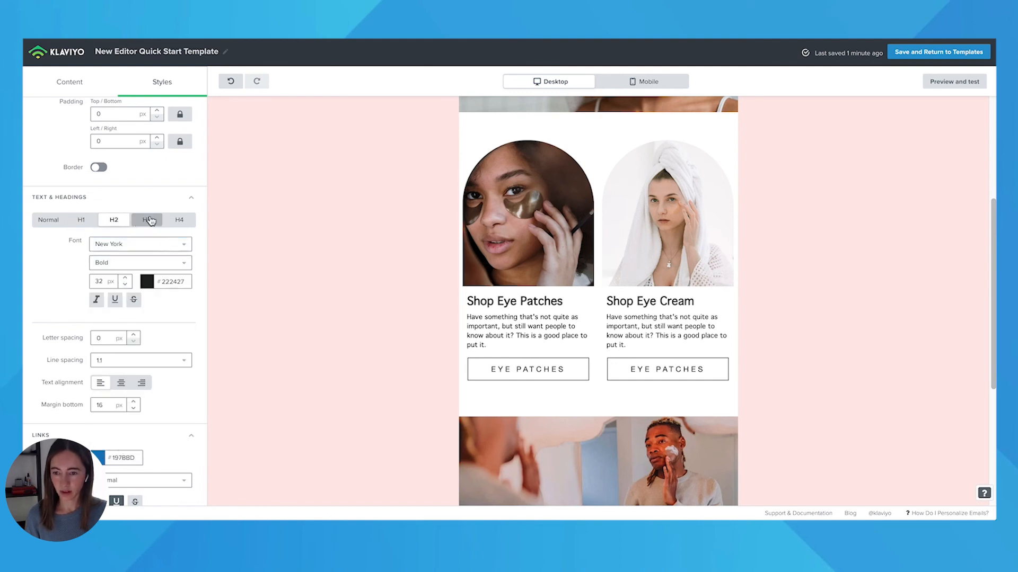
pyautogui.click(143, 245)
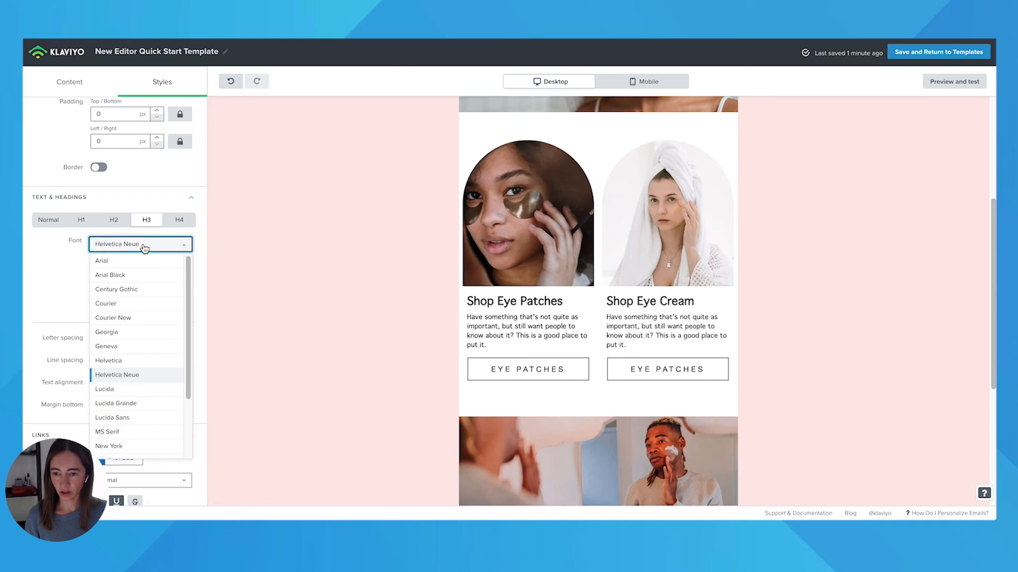
pyautogui.click(112, 446)
# Apply the Heading 1 style to the Shop Eye Patches heading in the product columns
pyautogui.scroll(-1, 67, 281)
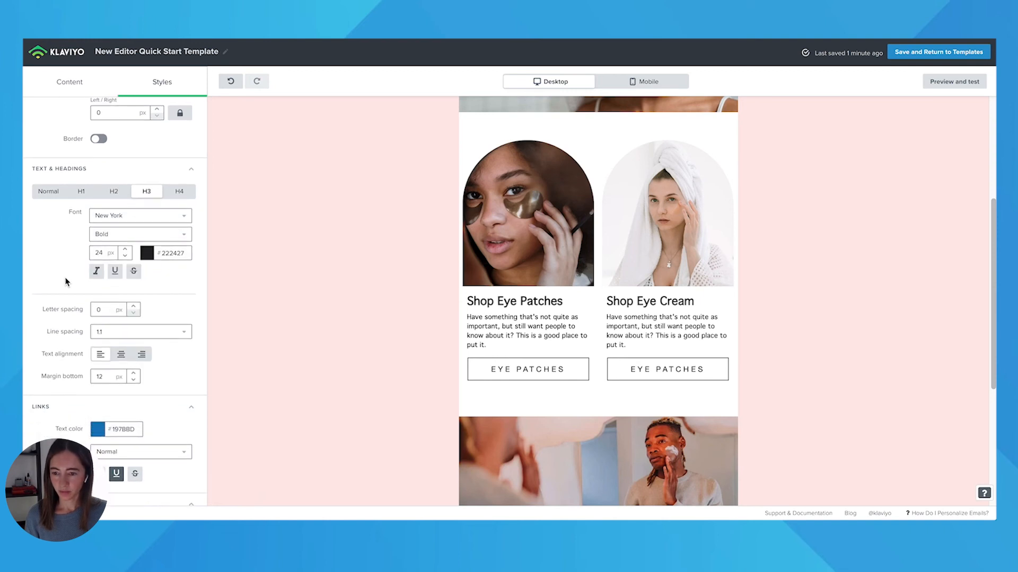
pyautogui.scroll(7, 164, 227)
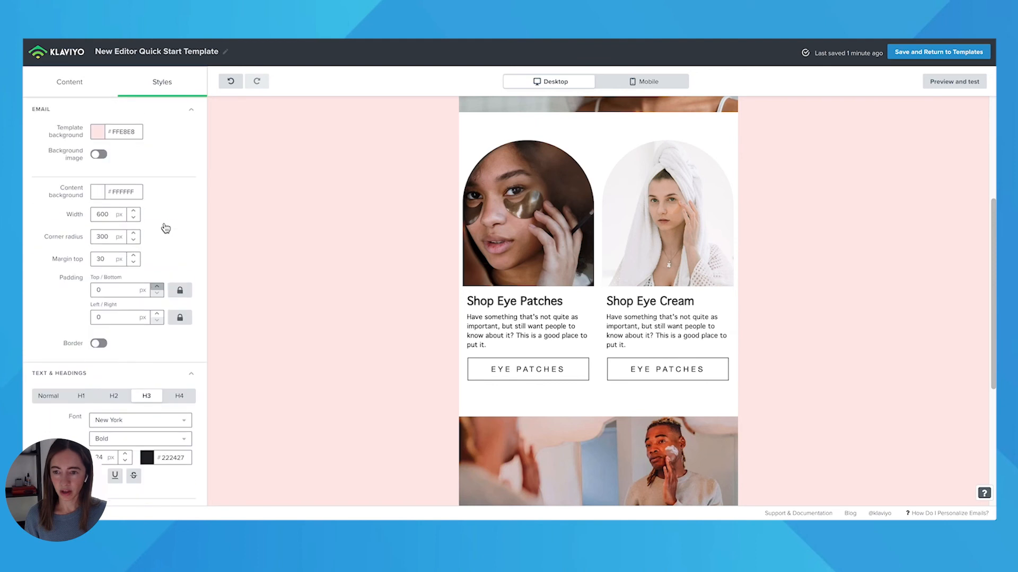
pyautogui.click(541, 302)
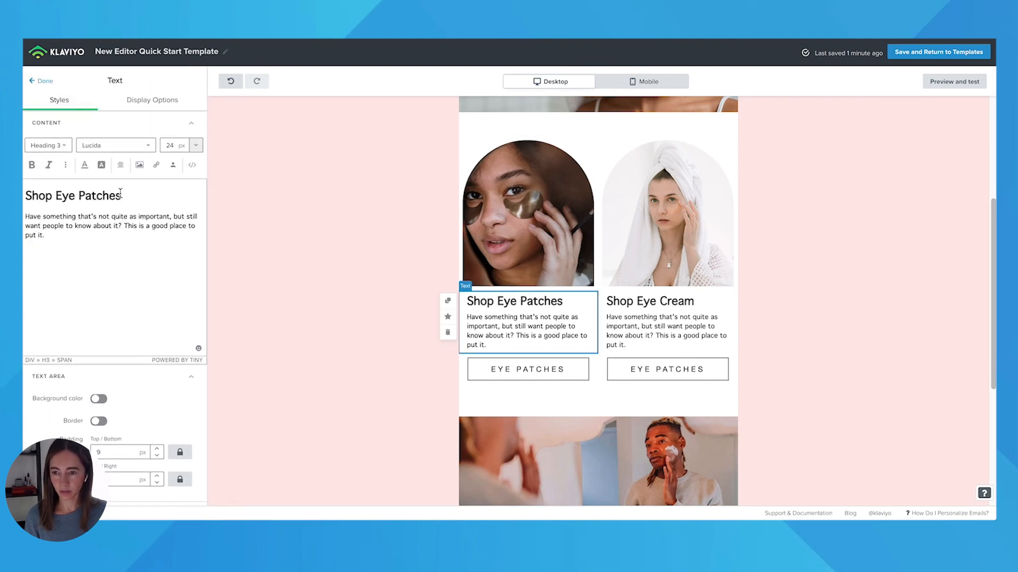
pyautogui.moveTo(122, 196); pyautogui.dragTo(26, 196)
pyautogui.click(61, 145)
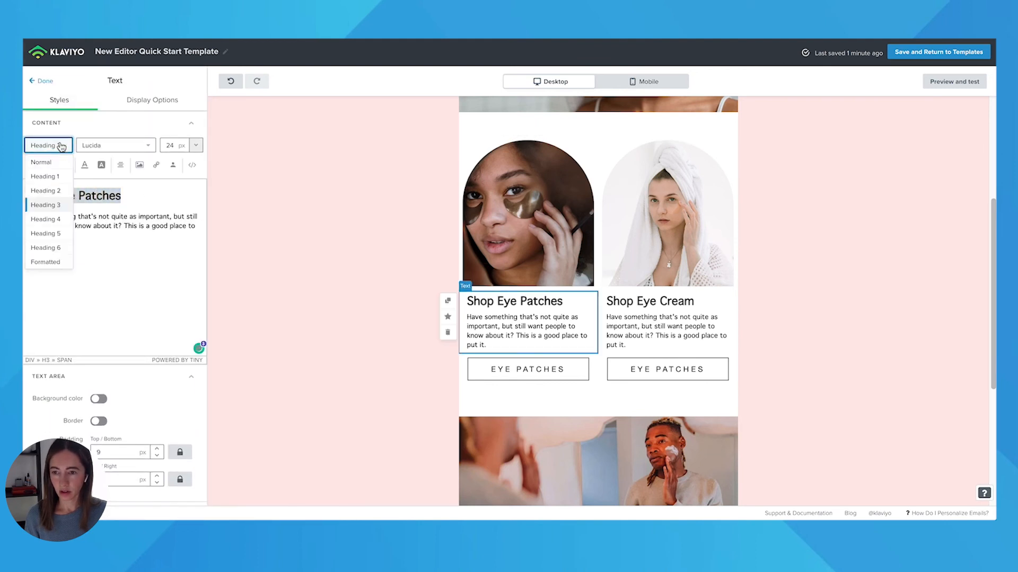
pyautogui.click(56, 175)
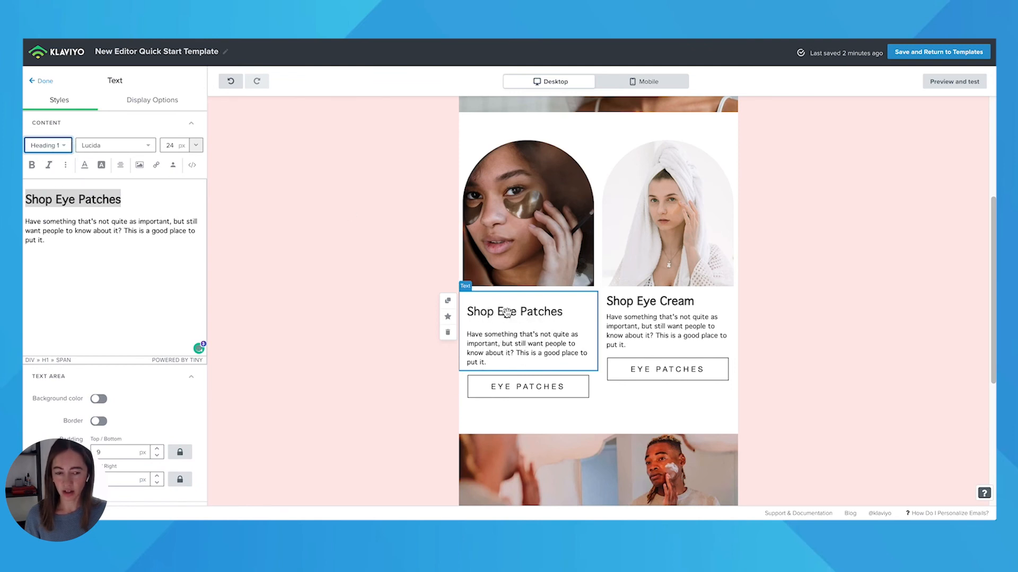
# Apply the Heading 1 style to the Shop Eye Cream heading
pyautogui.click(674, 331)
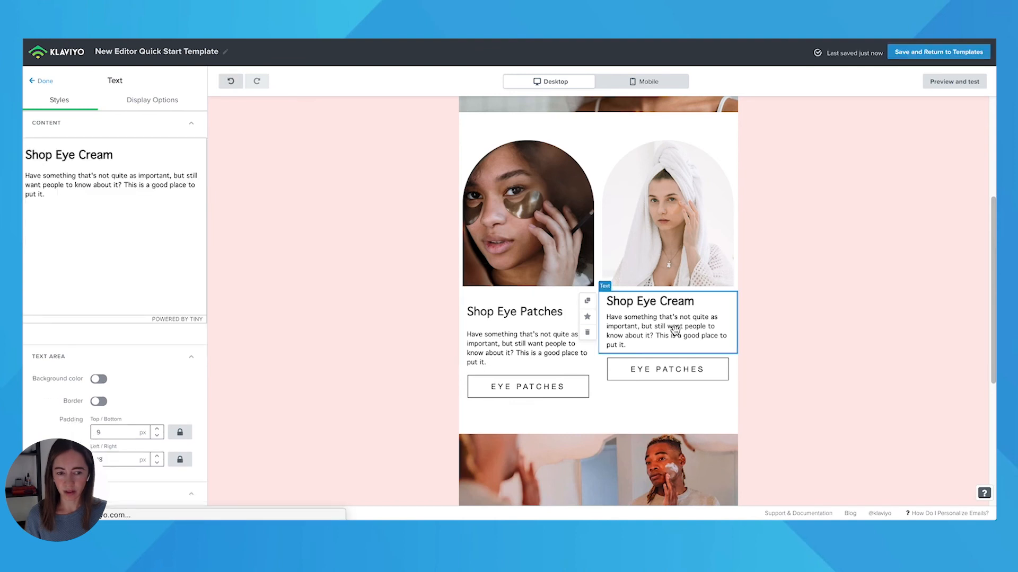
pyautogui.tripleClick(122, 197)
pyautogui.click(48, 145)
pyautogui.click(52, 179)
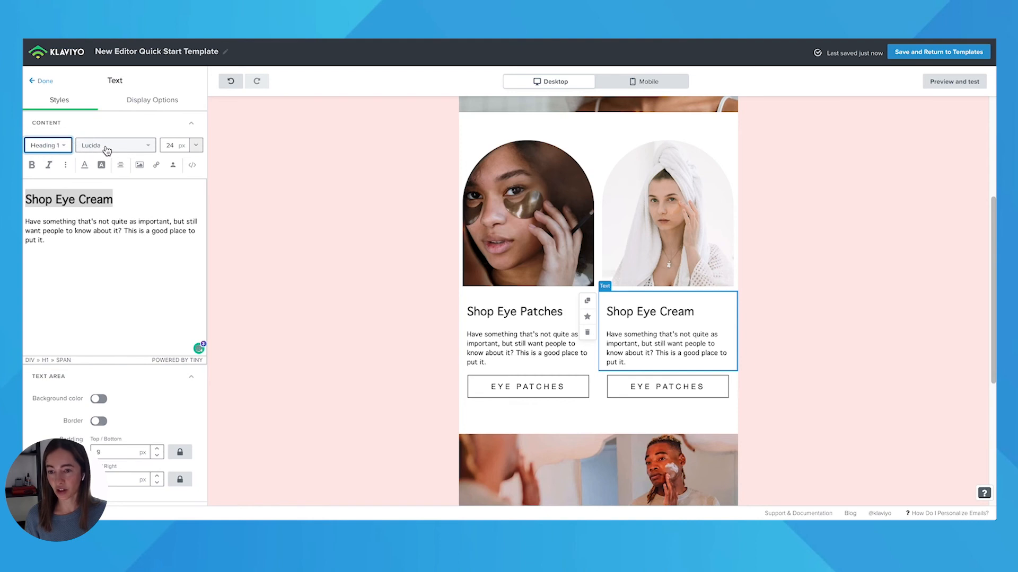
# Remove the custom formatting from the Shop Eye Cream heading so it follows the template-wide heading style
pyautogui.click(128, 193)
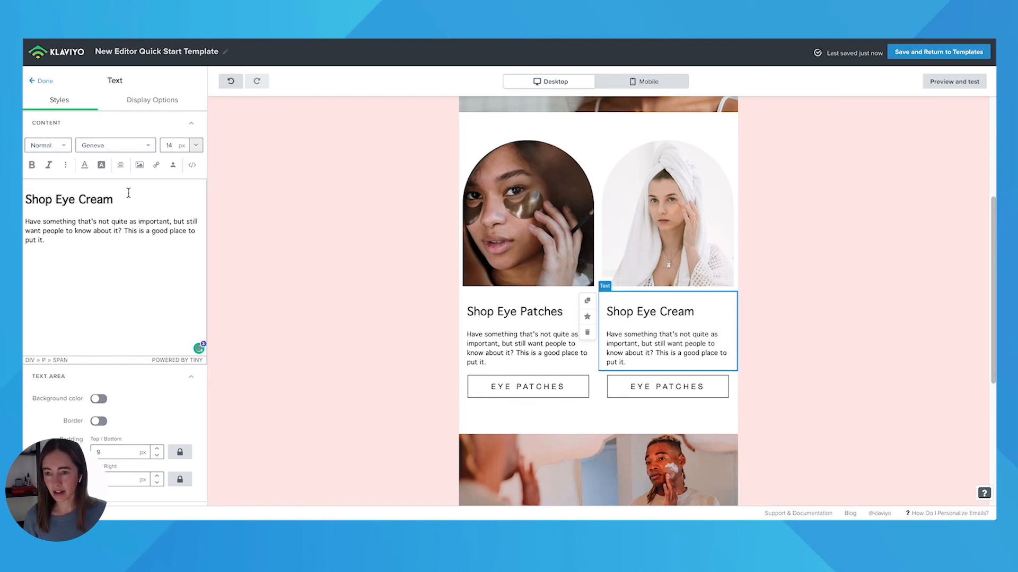
pyautogui.moveTo(128, 193); pyautogui.dragTo(72, 178)
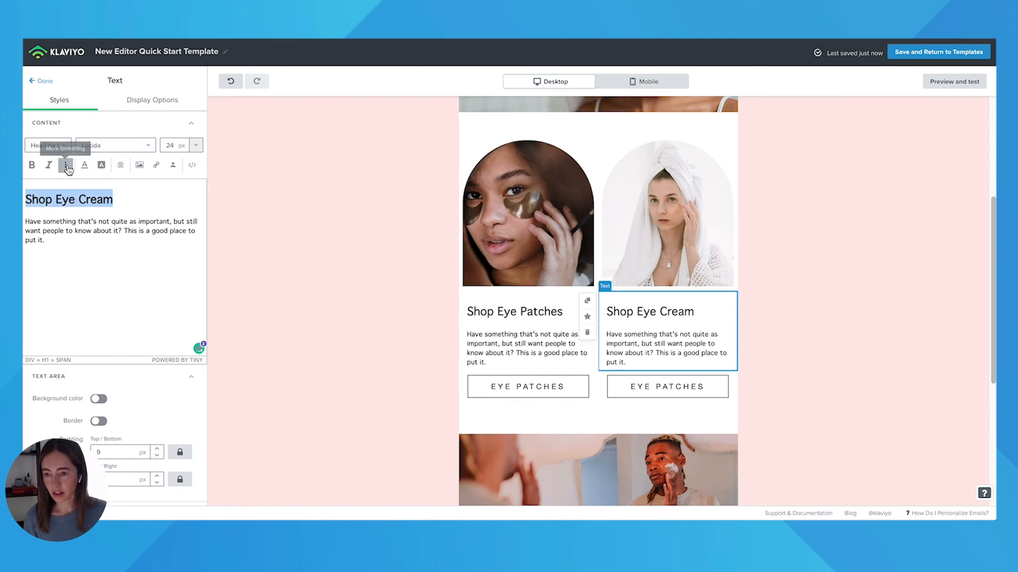
pyautogui.click(66, 166)
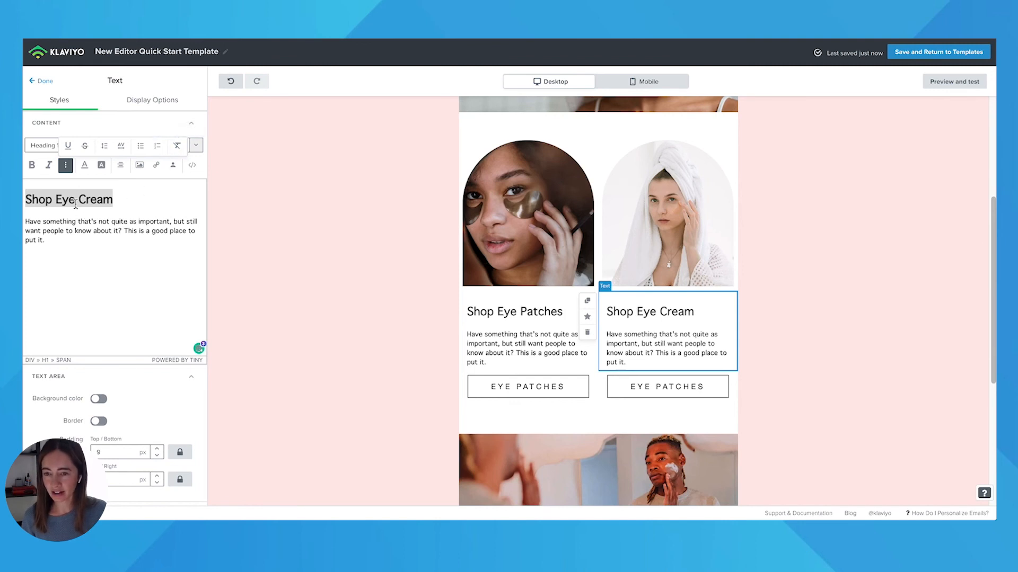
pyautogui.click(177, 146)
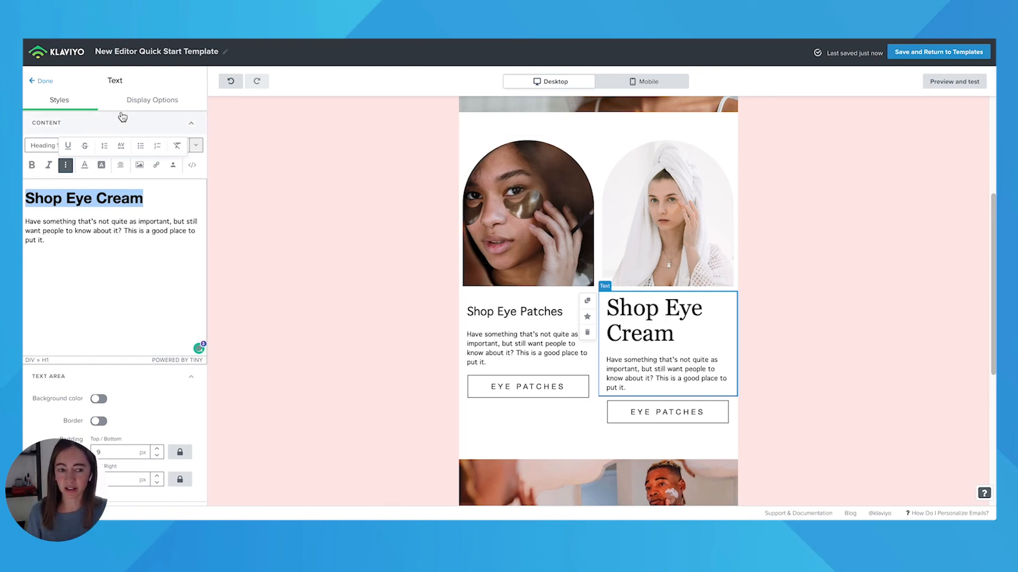
pyautogui.click(92, 254)
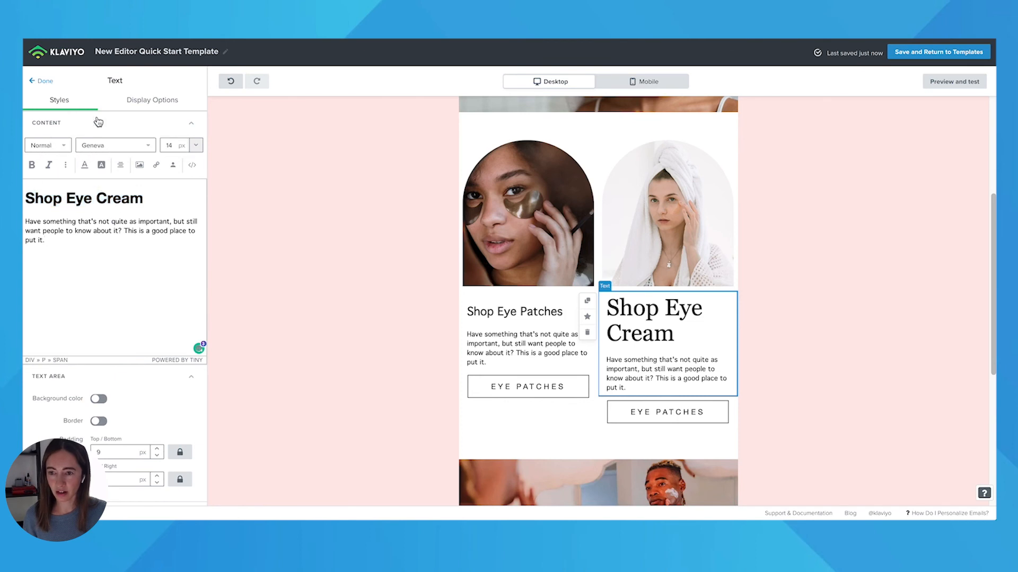
# Remove the custom formatting from the Shop Eye Patches heading so it follows the template-wide heading style
pyautogui.click(505, 316)
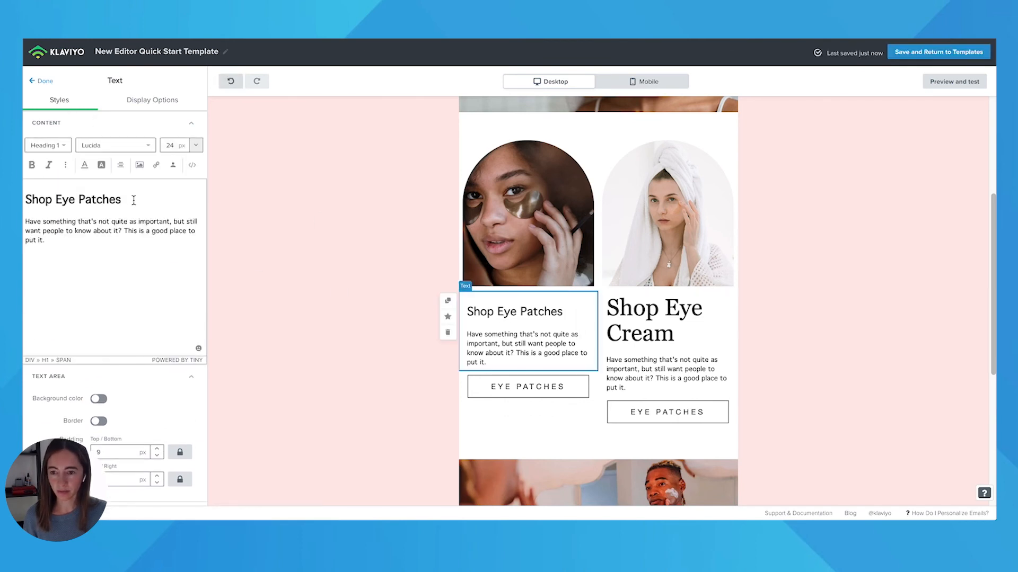
pyautogui.moveTo(134, 200); pyautogui.dragTo(27, 199)
pyautogui.click(66, 165)
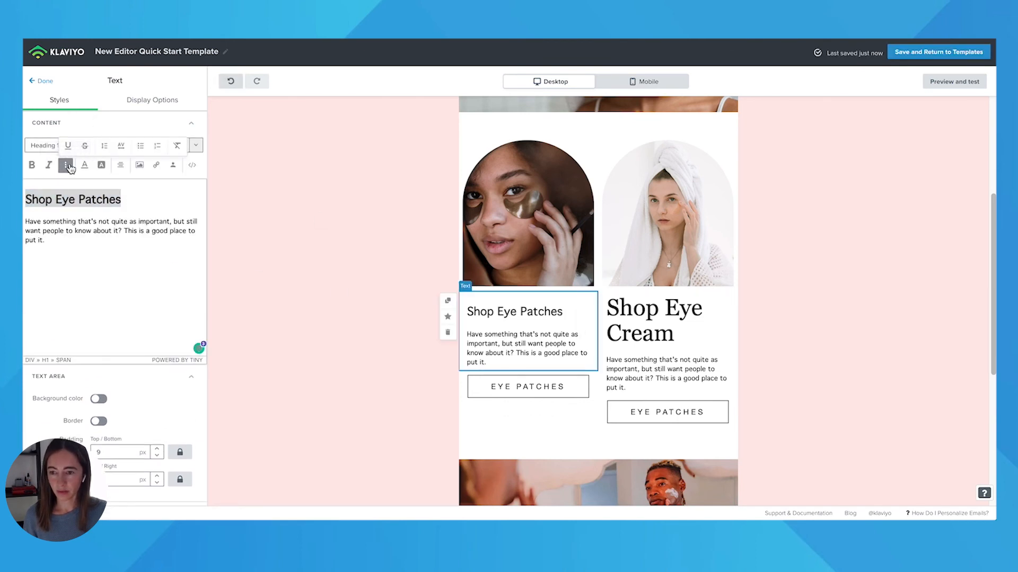
pyautogui.click(175, 149)
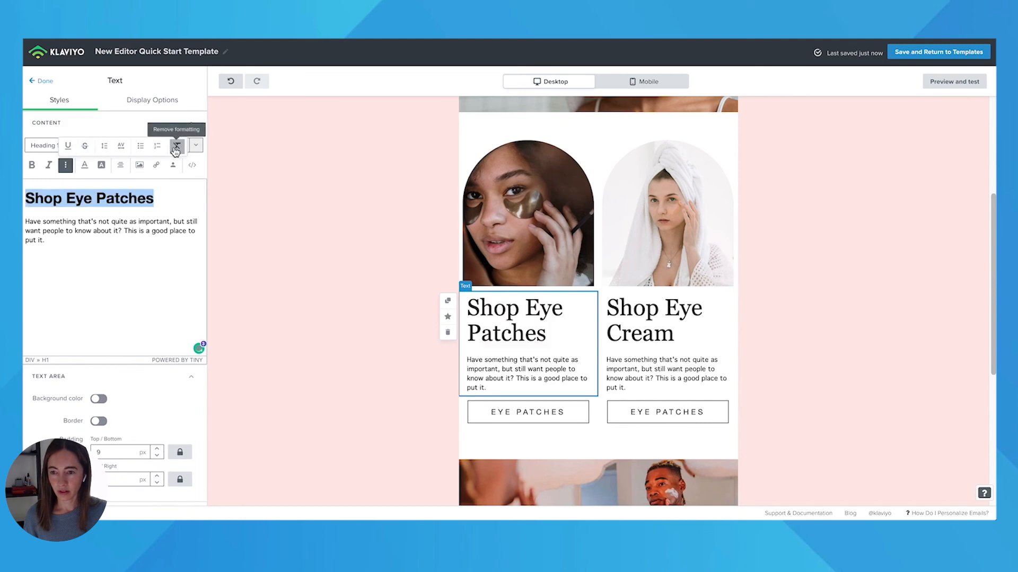
# Try the Heading 3 style on the Shop Eye Patches heading and return it to Heading 1
pyautogui.click(48, 146)
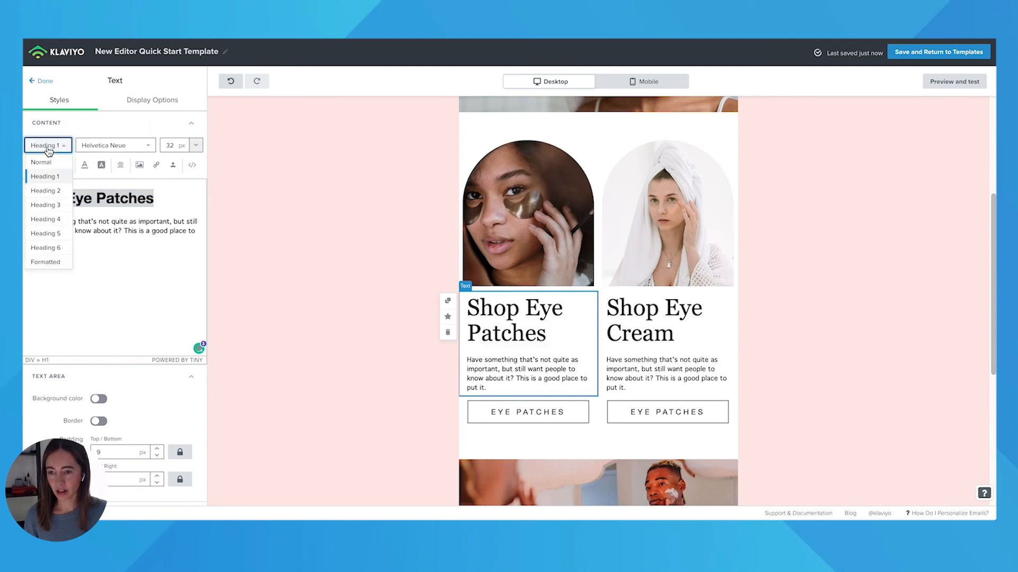
pyautogui.click(44, 205)
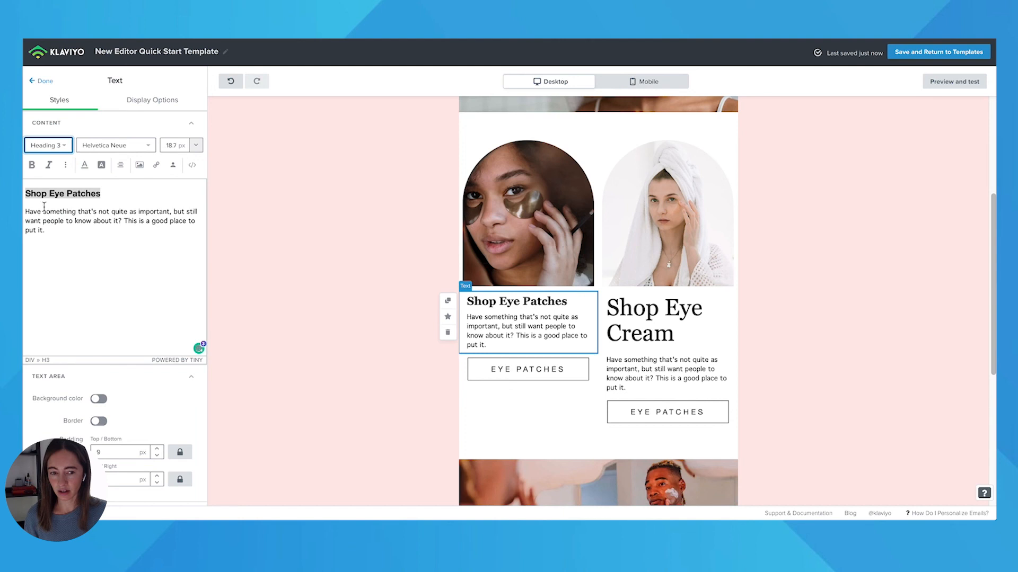
pyautogui.click(49, 145)
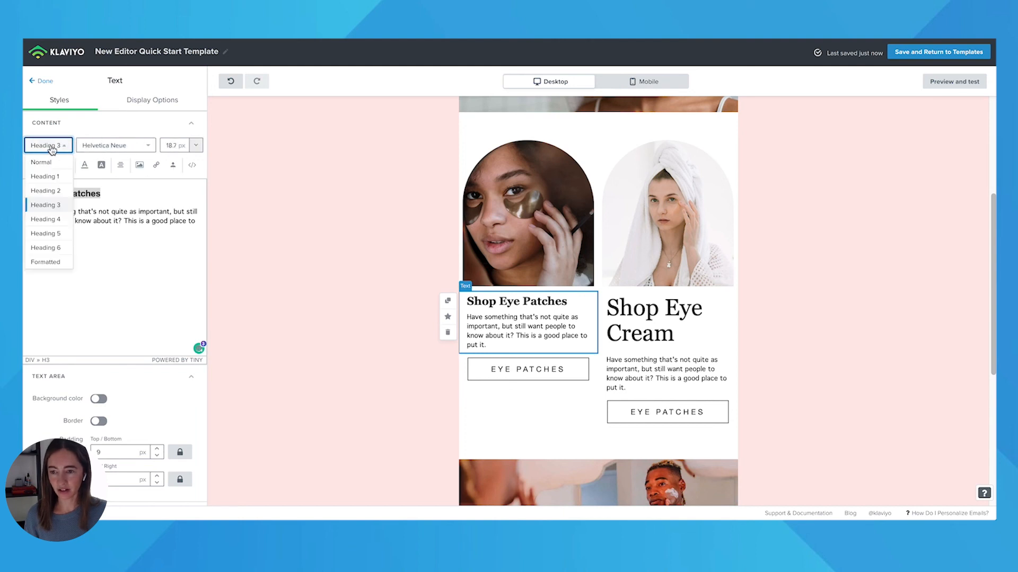
pyautogui.click(60, 177)
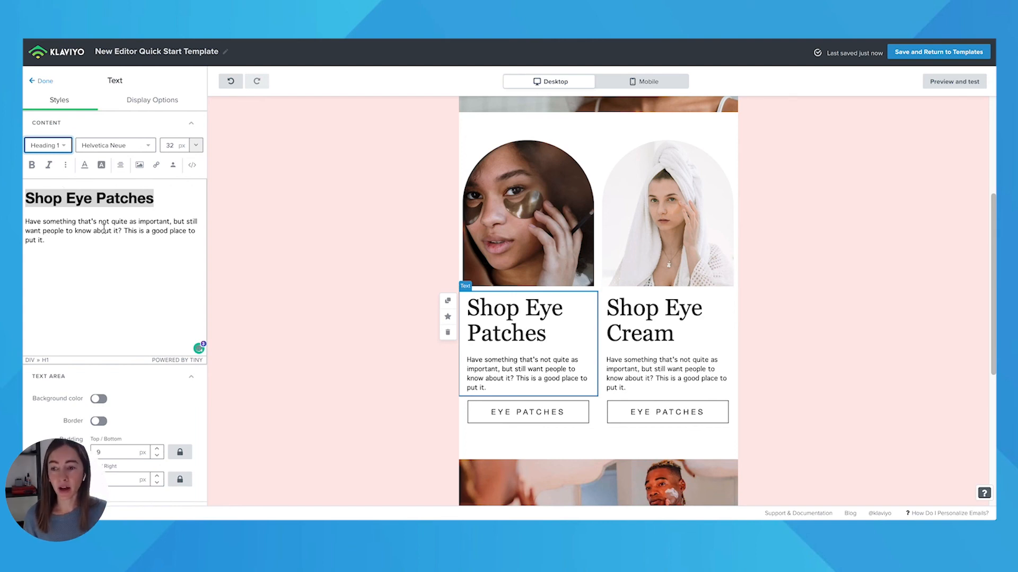
# Set the Shop Eye Patches heading's font size to 20 px
pyautogui.click(181, 148)
pyautogui.write('20')
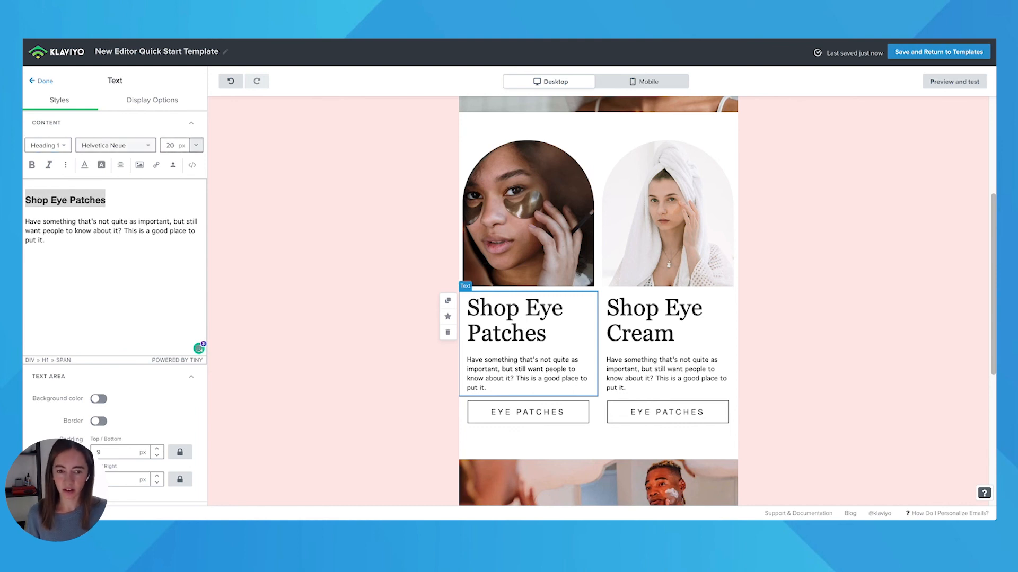
pyautogui.click(157, 285)
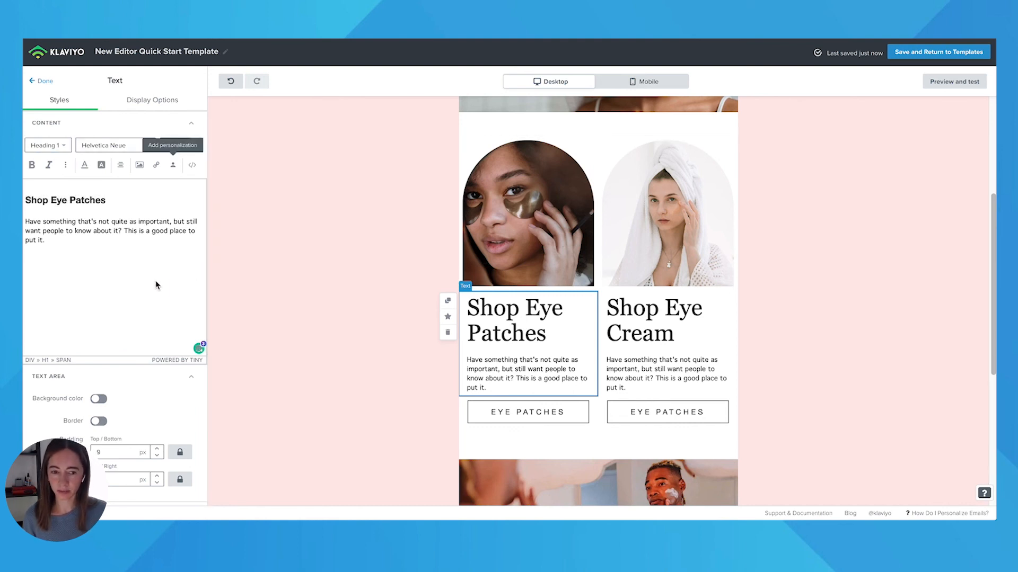
# Set the Shop Eye Cream heading's font size to 28 px
pyautogui.click(617, 324)
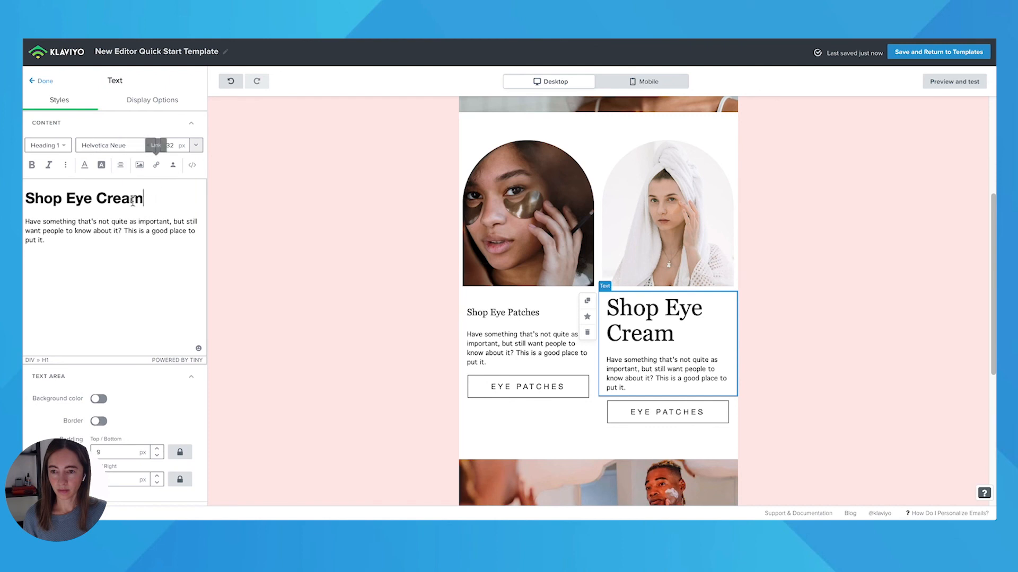
pyautogui.moveTo(144, 199); pyautogui.dragTo(141, 178)
pyautogui.click(169, 145)
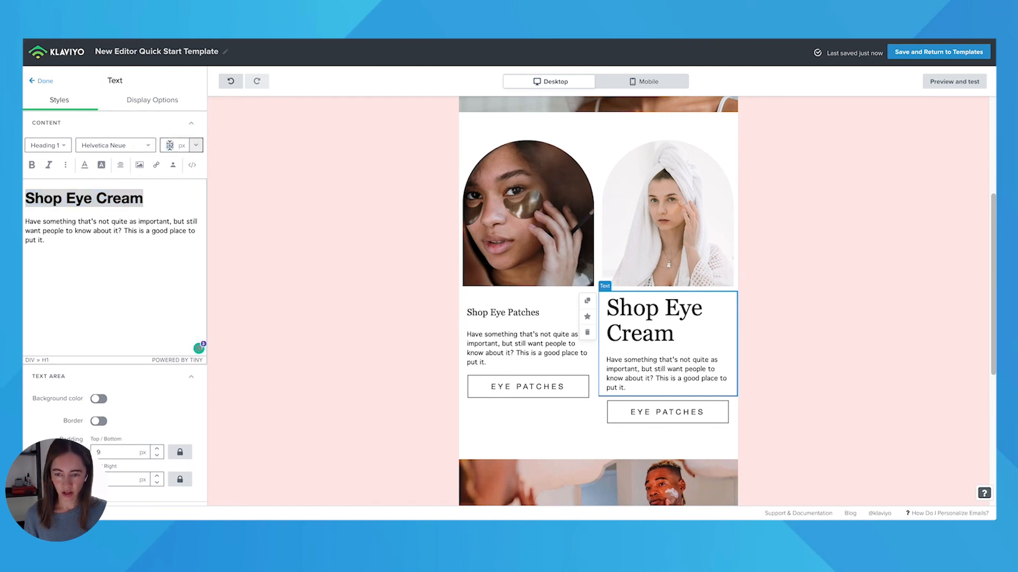
pyautogui.write('28')
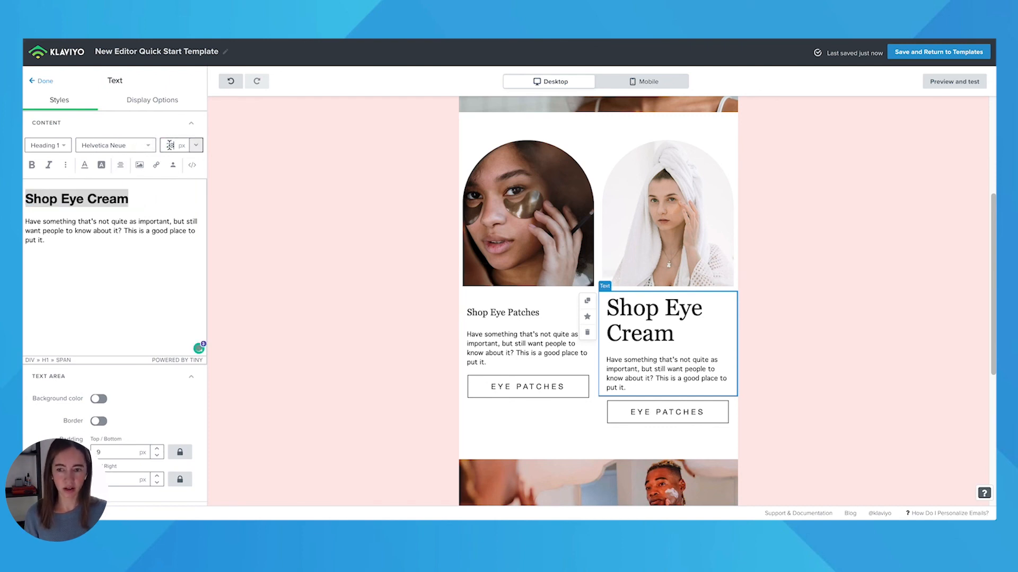
pyautogui.click(171, 281)
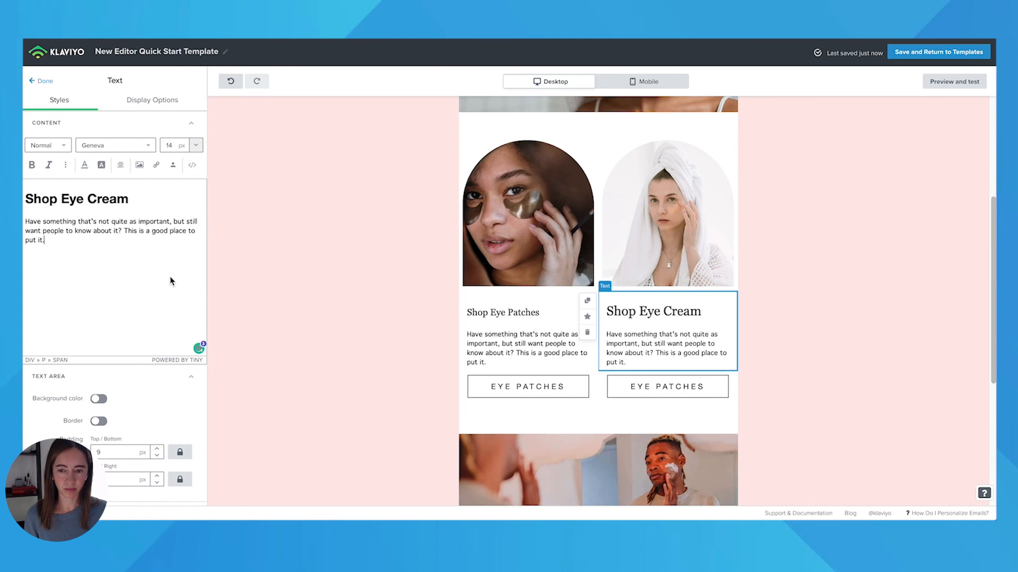
# Set the Shop Eye Patches heading's font size to 28 px and return to the template-wide styles
pyautogui.click(521, 319)
pyautogui.moveTo(112, 193); pyautogui.dragTo(26, 200)
pyautogui.doubleClick(170, 144)
pyautogui.write('28')
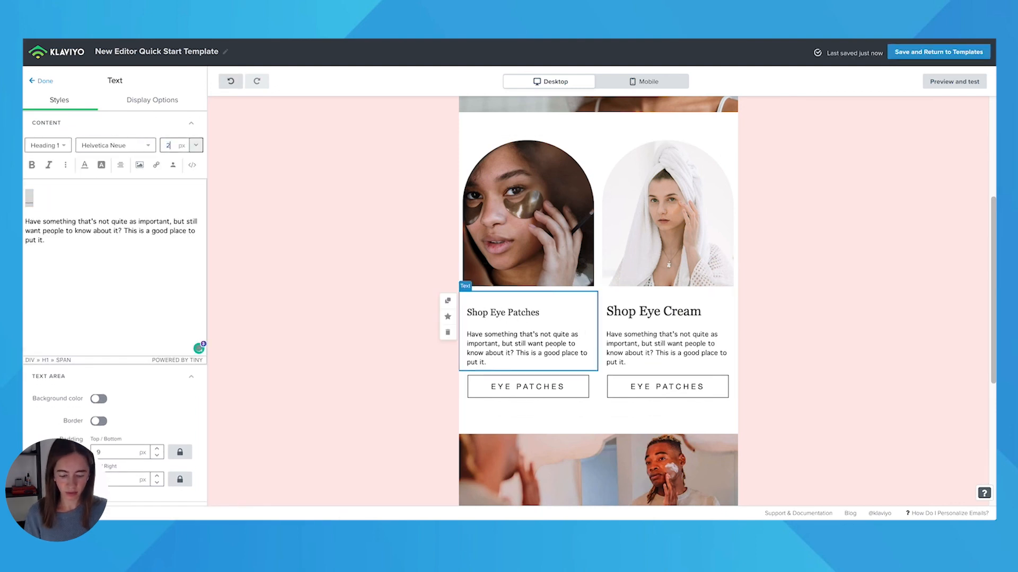
pyautogui.click(302, 229)
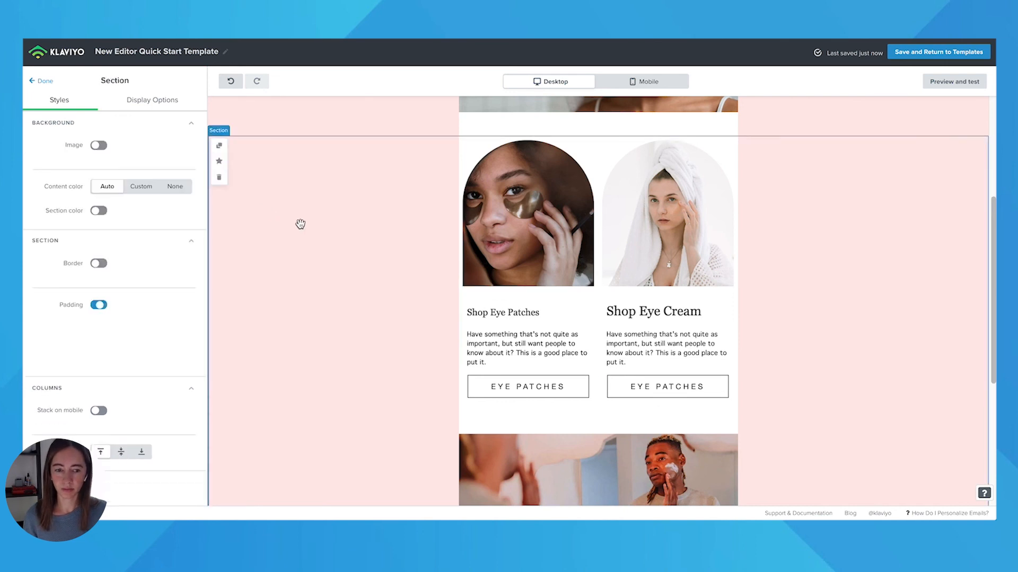
pyautogui.click(37, 81)
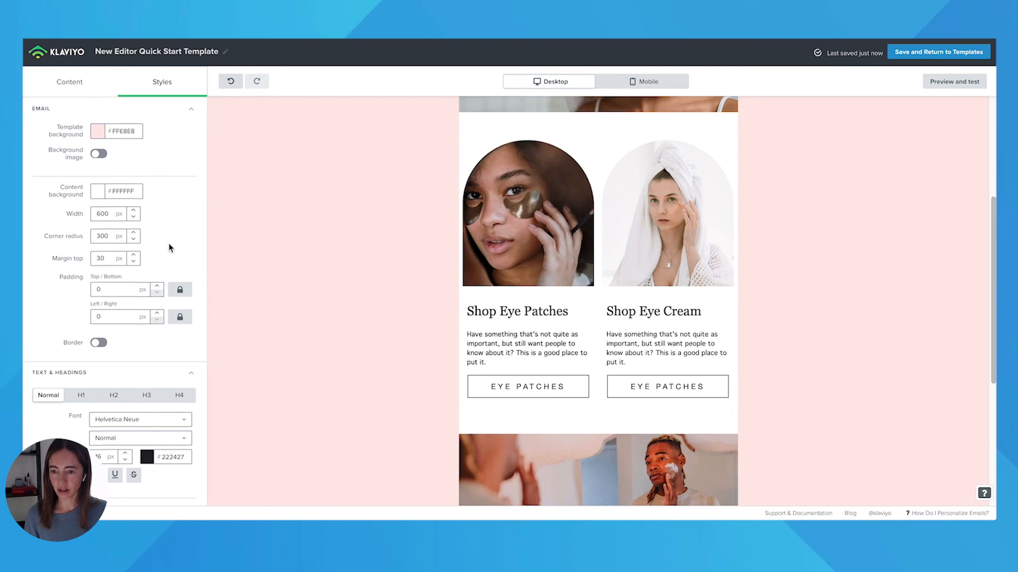
# Try Normal and 2.0 - Double line spacing for the template-wide Normal text and settle on 1.5
pyautogui.scroll(-1, 169, 241)
pyautogui.scroll(-3, 172, 237)
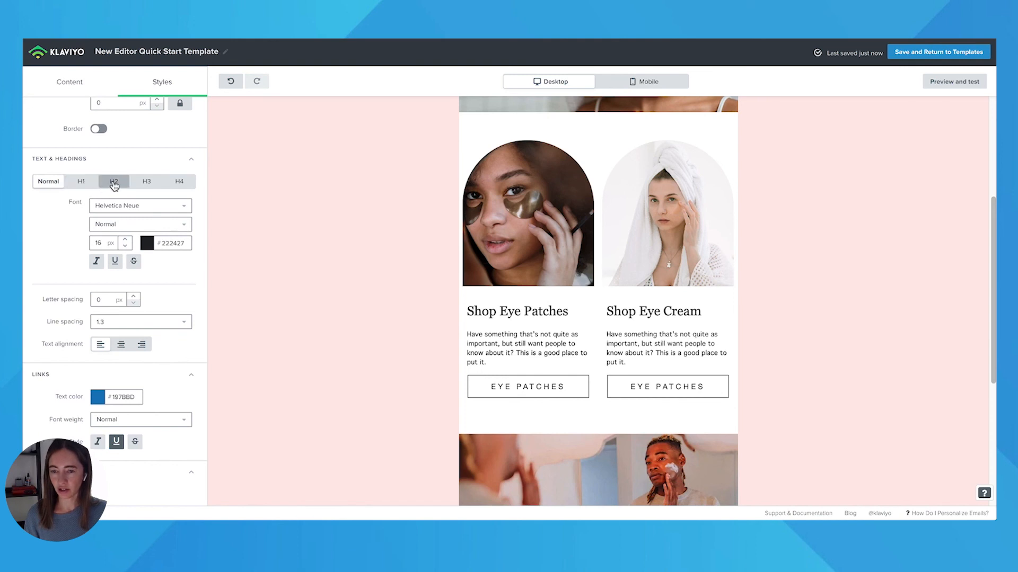
pyautogui.scroll(-2, 183, 191)
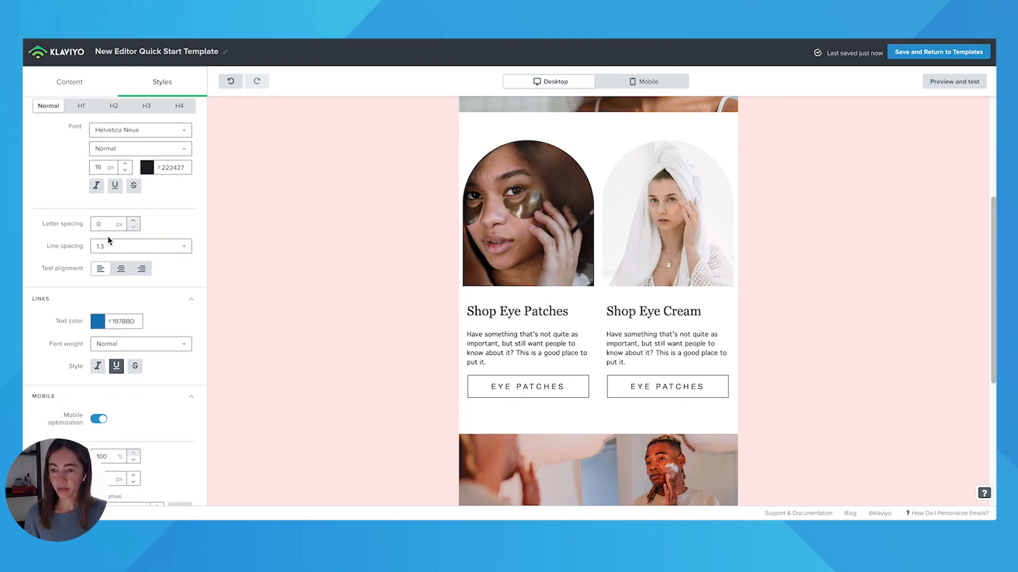
pyautogui.click(117, 249)
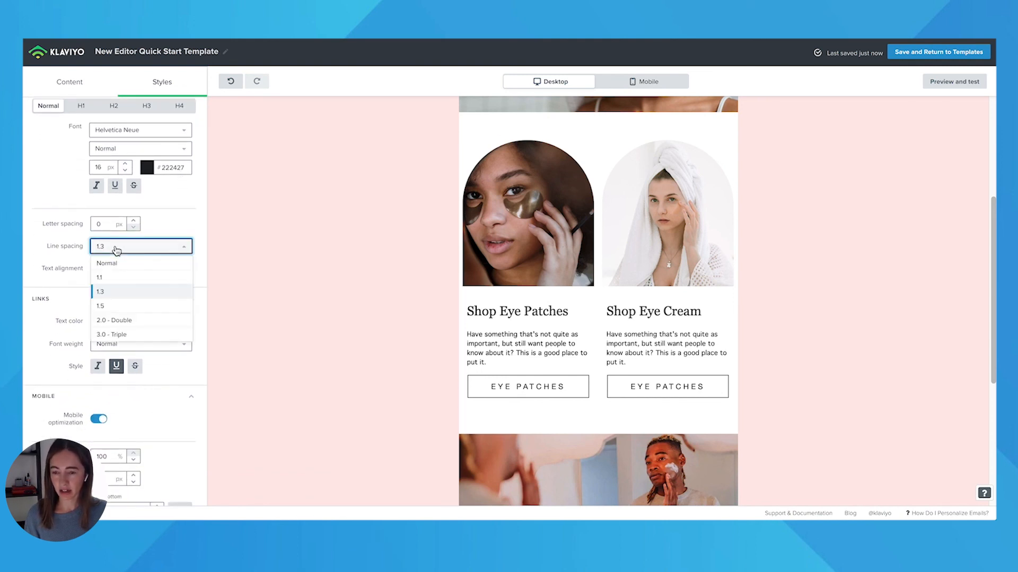
pyautogui.click(117, 263)
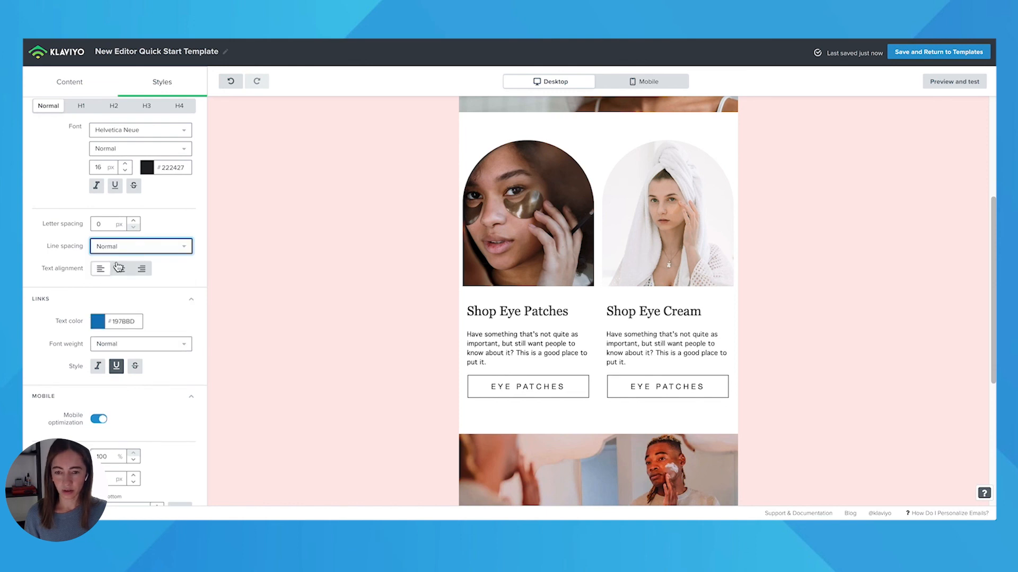
pyautogui.click(130, 247)
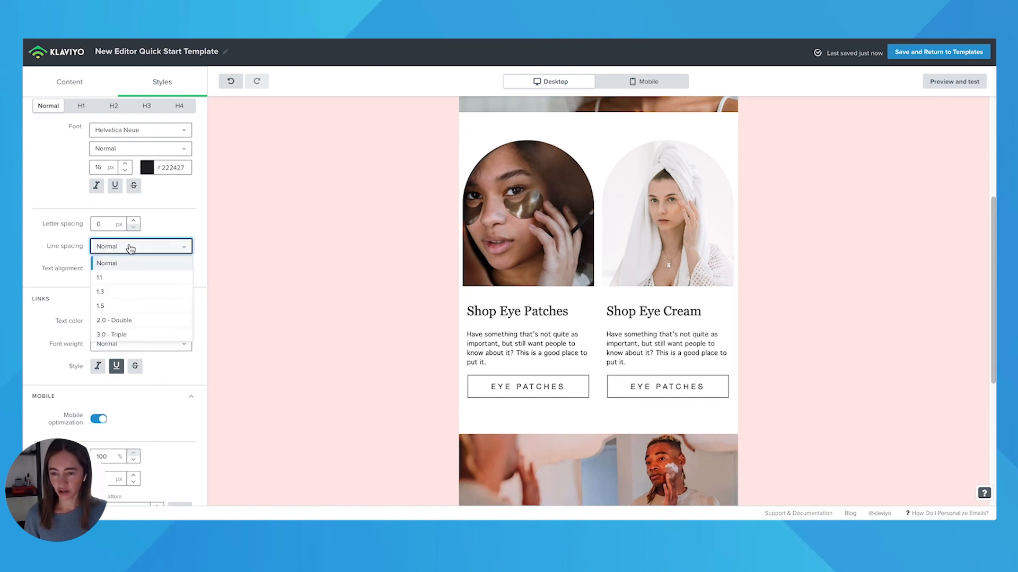
pyautogui.click(110, 320)
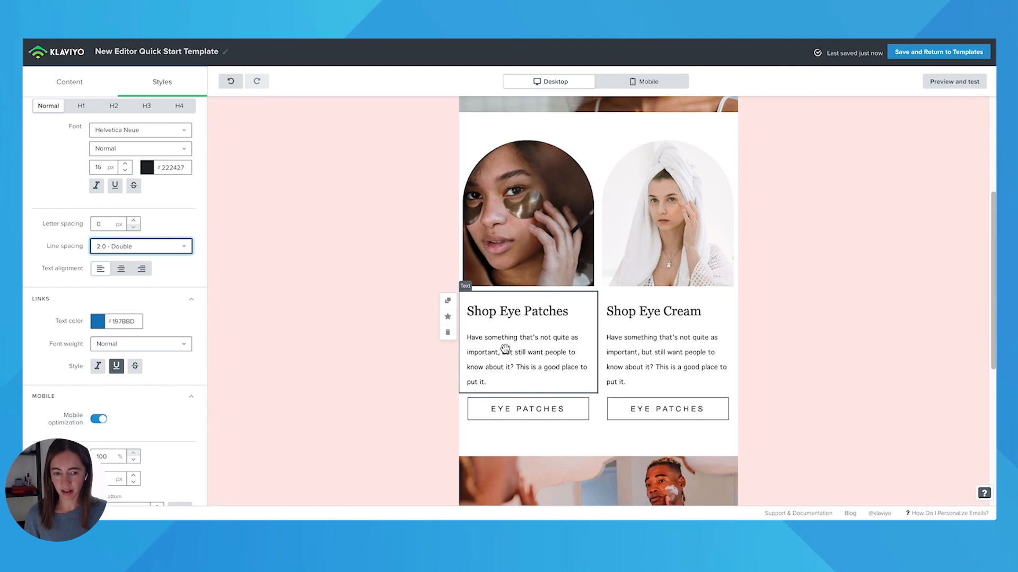
pyautogui.click(113, 247)
pyautogui.click(113, 308)
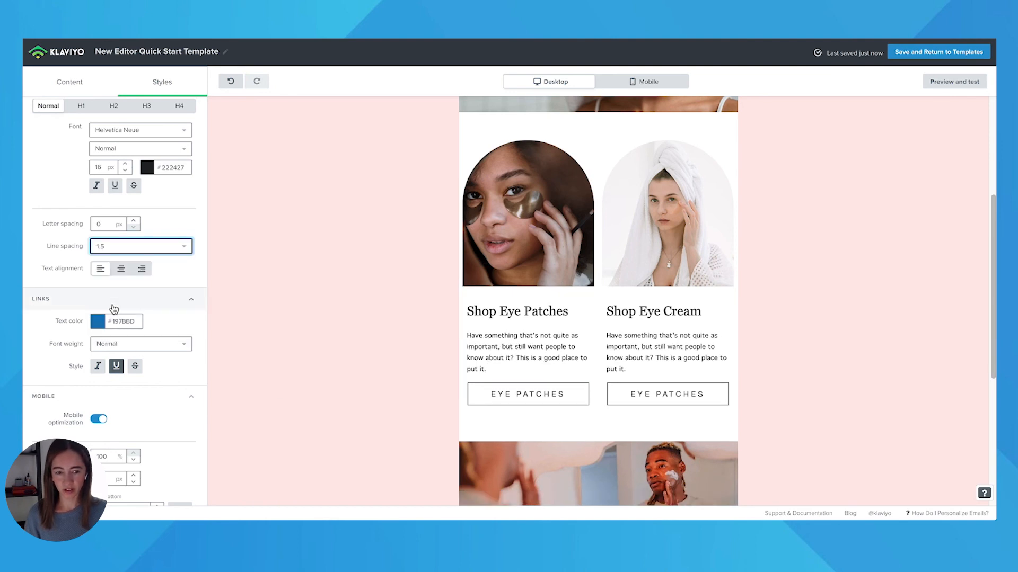
# Set the template-wide link text color to a soft pink, #F6A1B5
pyautogui.scroll(-1, 175, 271)
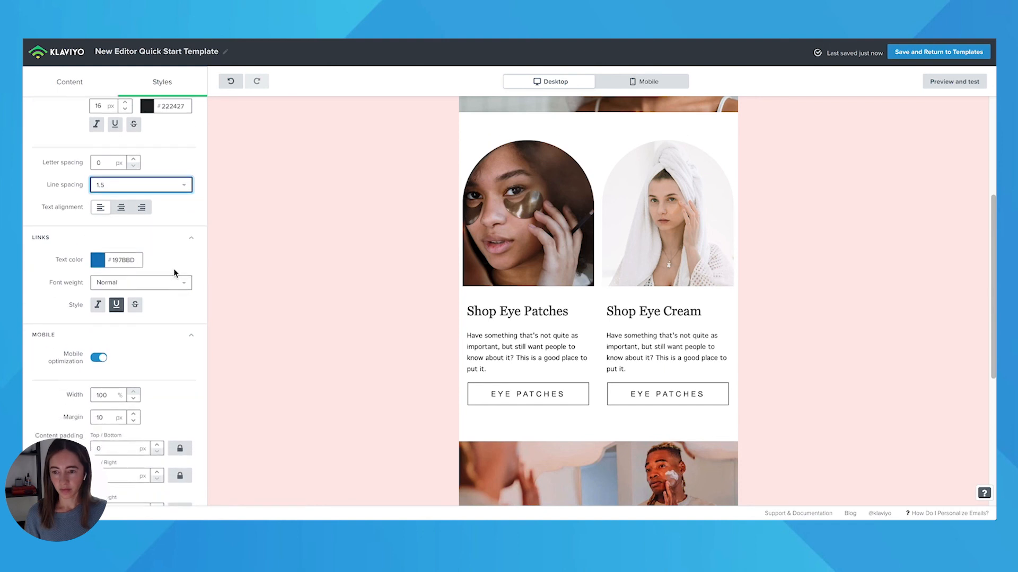
pyautogui.click(98, 263)
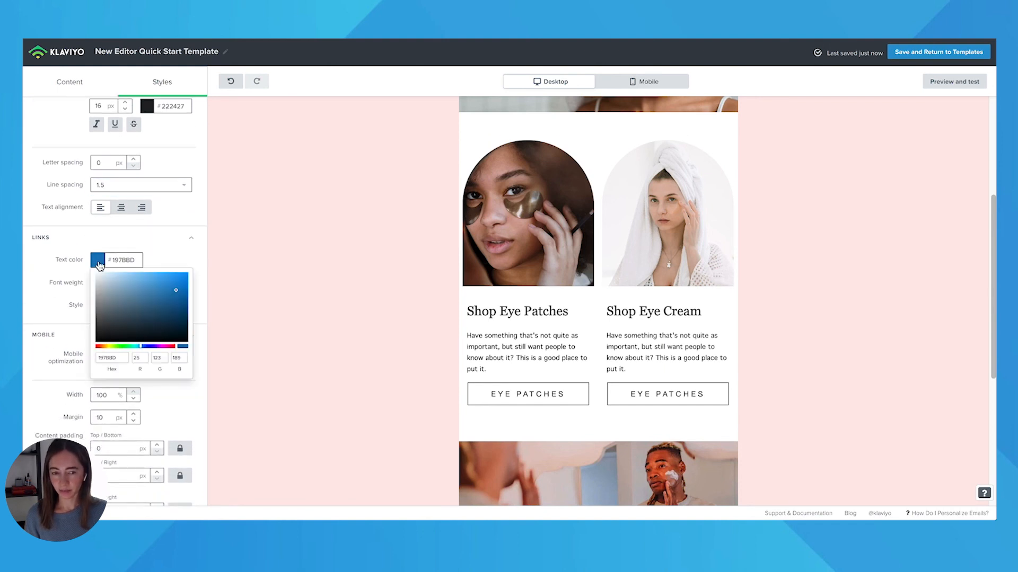
pyautogui.click(173, 347)
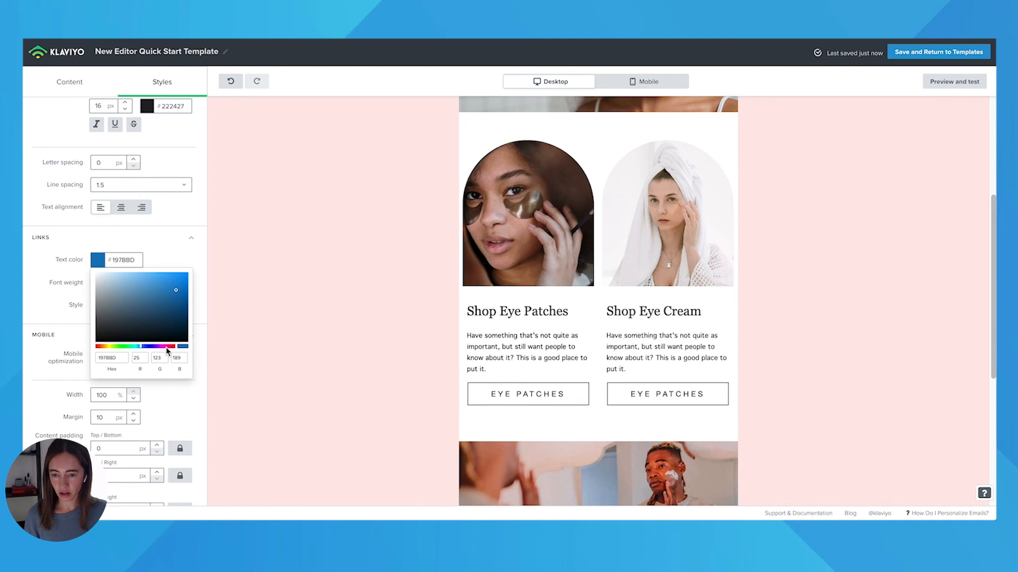
pyautogui.click(113, 274)
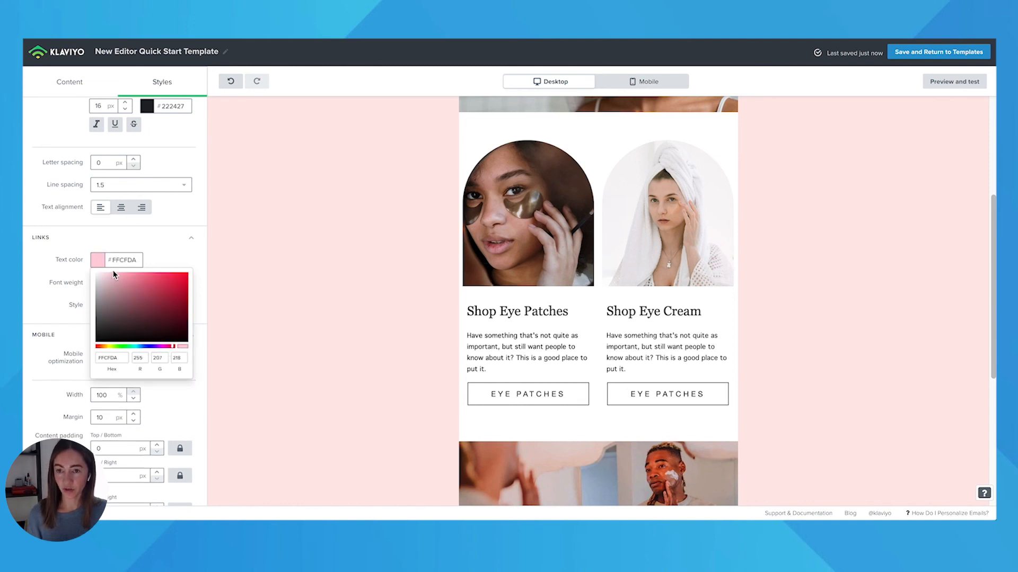
pyautogui.click(127, 276)
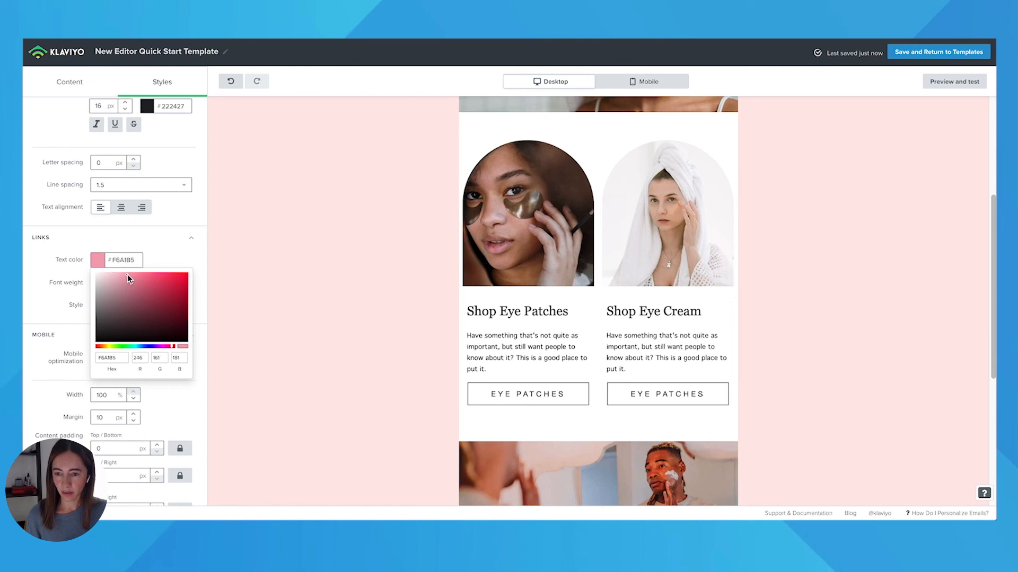
pyautogui.click(148, 243)
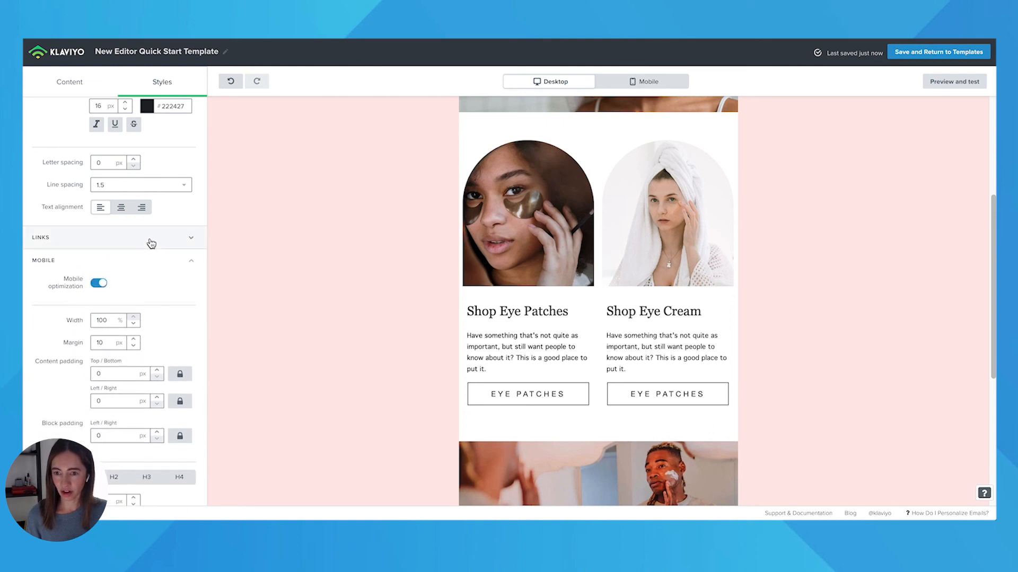
# Review the template-wide mobile optimization settings, including width, margin, padding, text size and line spacing
pyautogui.scroll(-5, 415, 274)
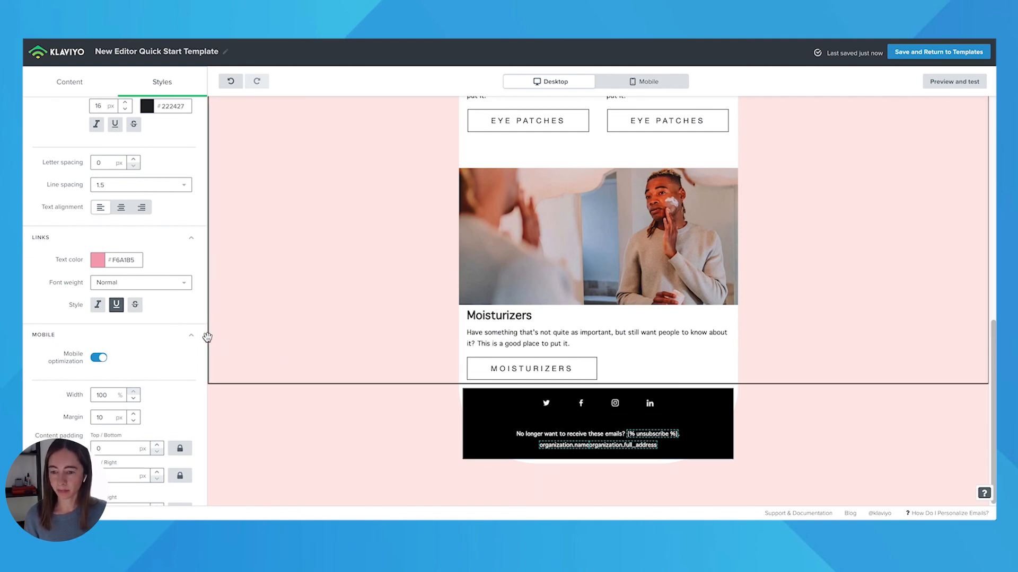
pyautogui.scroll(-3, 112, 336)
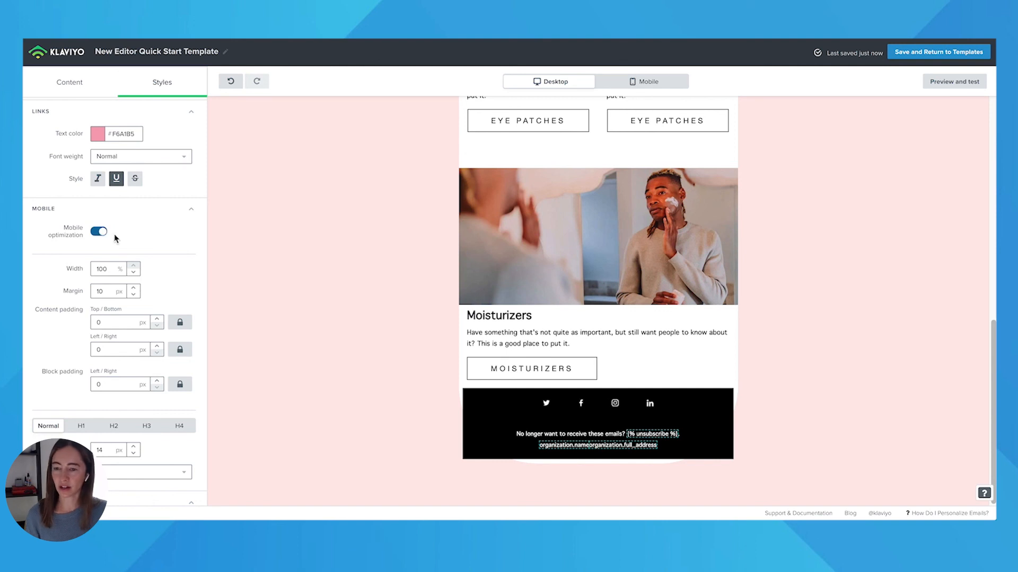
pyautogui.scroll(-2, 122, 238)
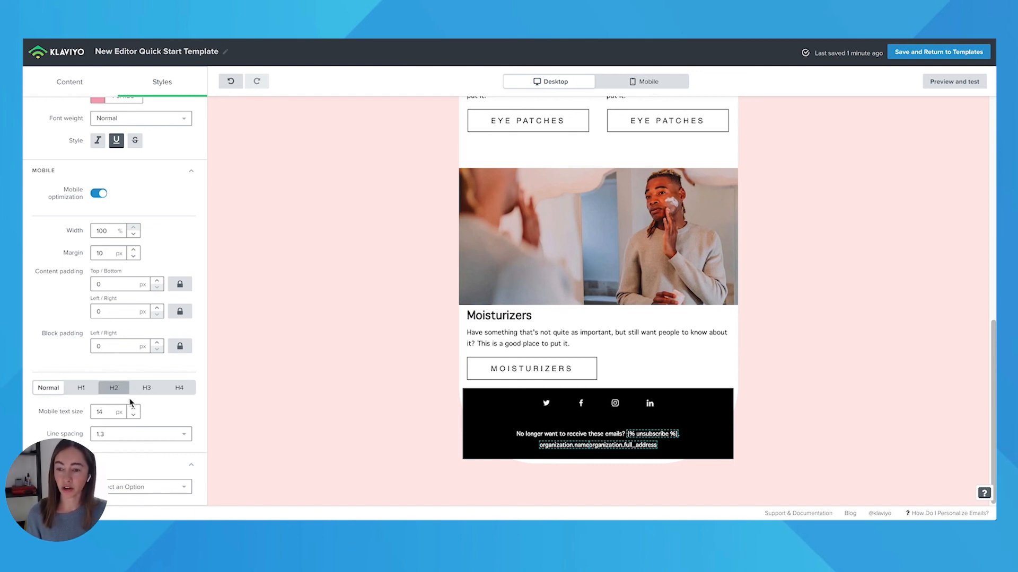
pyautogui.scroll(1, 168, 416)
pyautogui.scroll(10, 167, 412)
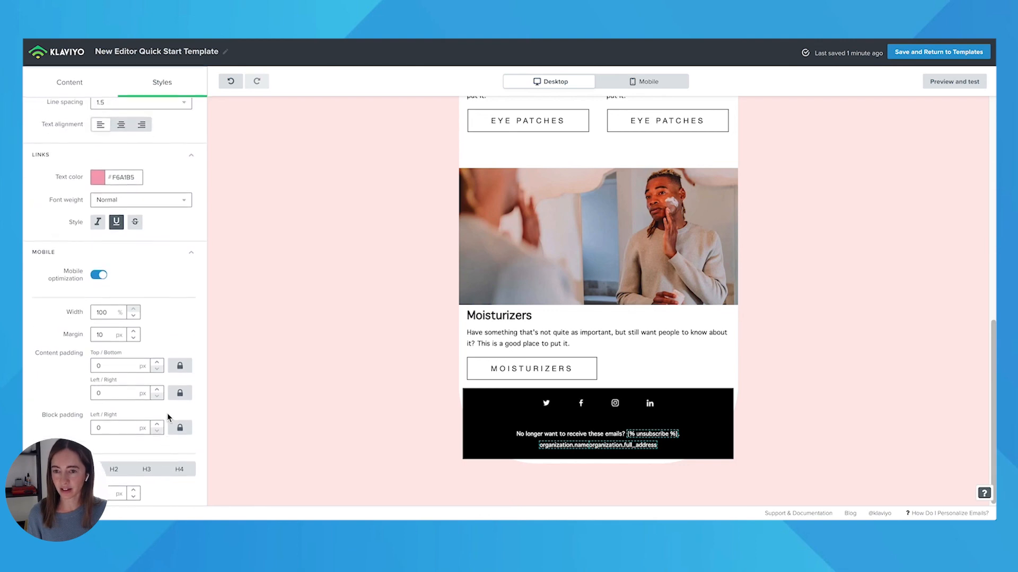
pyautogui.scroll(5, 335, 369)
pyautogui.scroll(5, 335, 370)
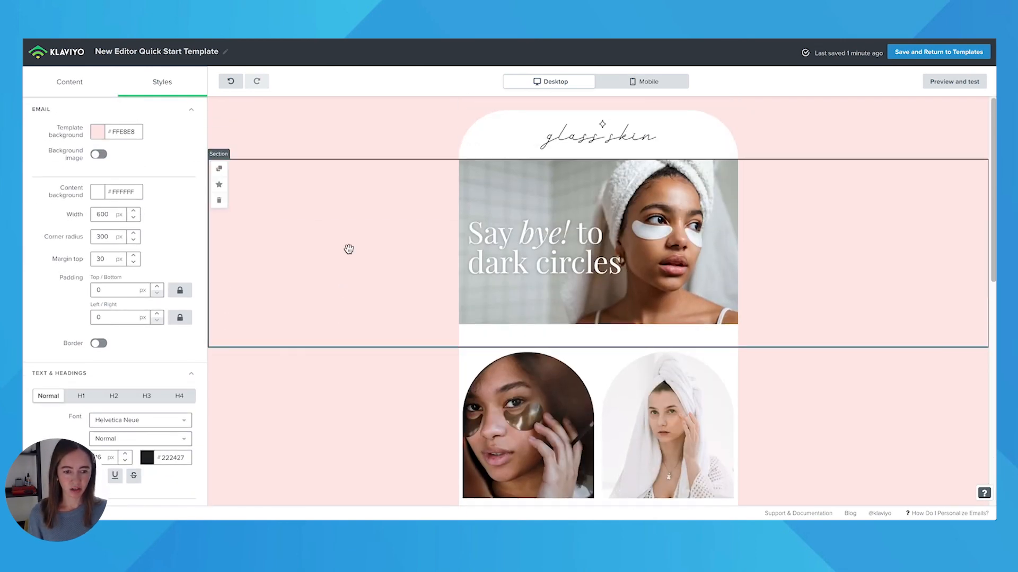
# Add a text block directly below the hero image reading "Say good bye to dark circles!"
pyautogui.scroll(-3, 348, 247)
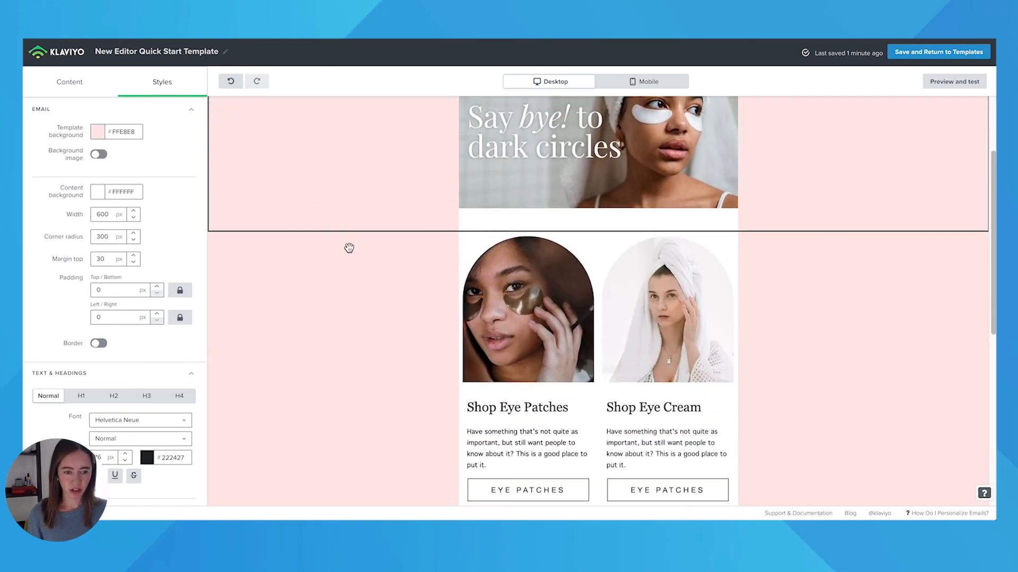
pyautogui.click(71, 83)
pyautogui.moveTo(58, 182)
pyautogui.mouseDown()
pyautogui.moveTo(540, 243)
pyautogui.moveTo(556, 211)
pyautogui.mouseUp()
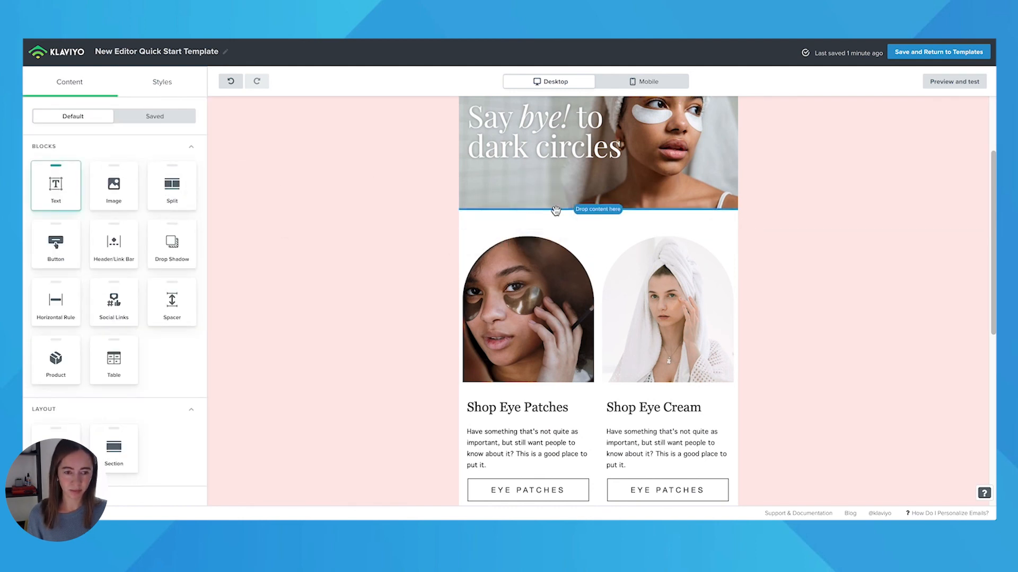
pyautogui.write('Say good bye to dark circles!')
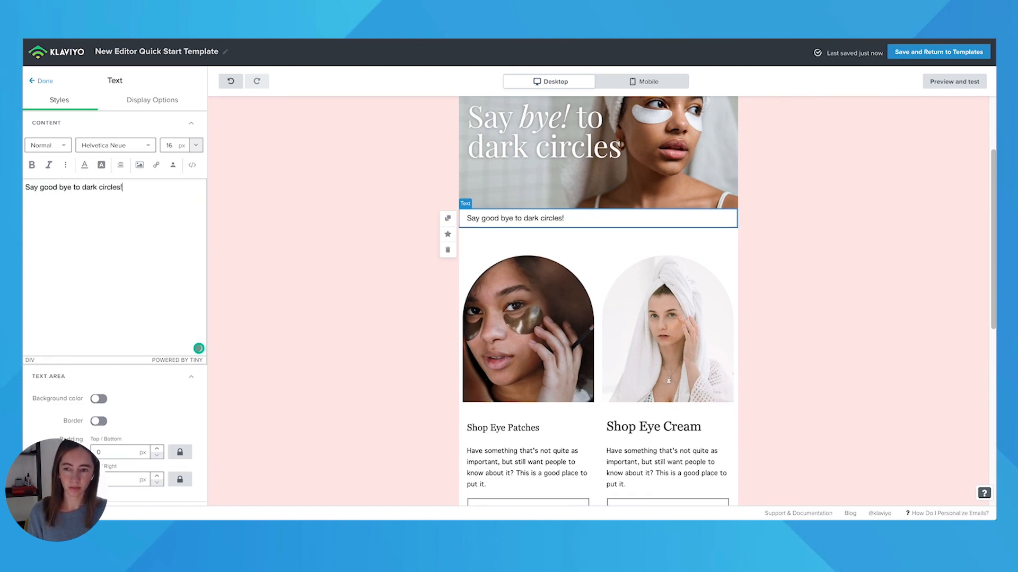
# Center the "Say good bye to dark circles!" text, format it as Heading 2 and finish editing the block
pyautogui.hotkey('ctrl', 'a')
pyautogui.click(121, 165)
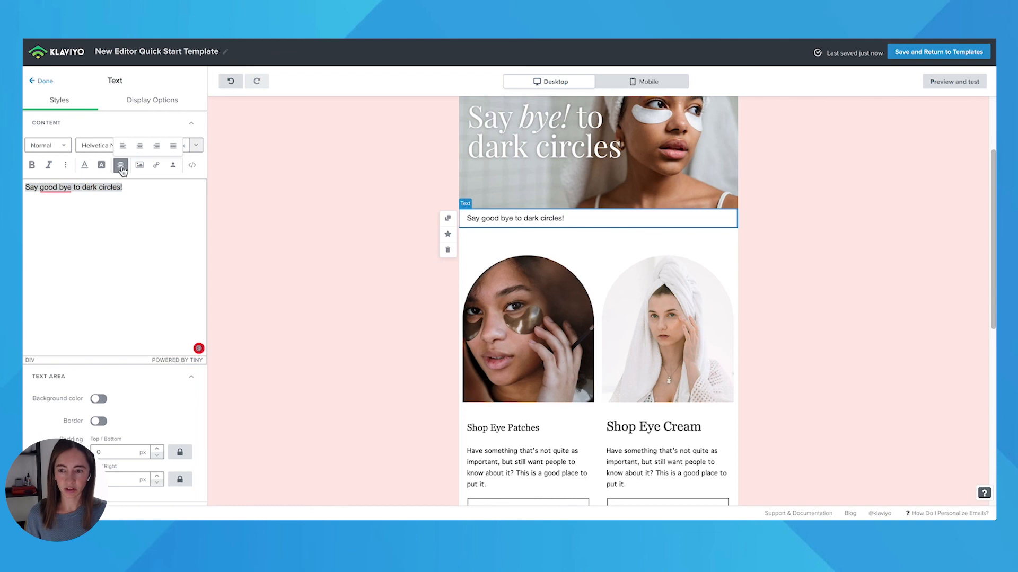
pyautogui.click(140, 146)
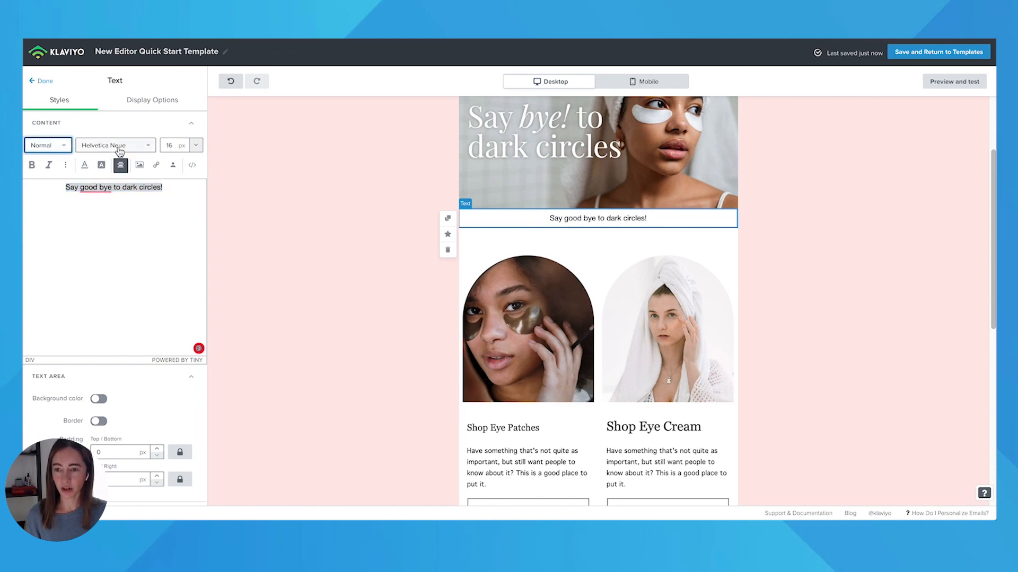
pyautogui.click(64, 149)
pyautogui.click(47, 189)
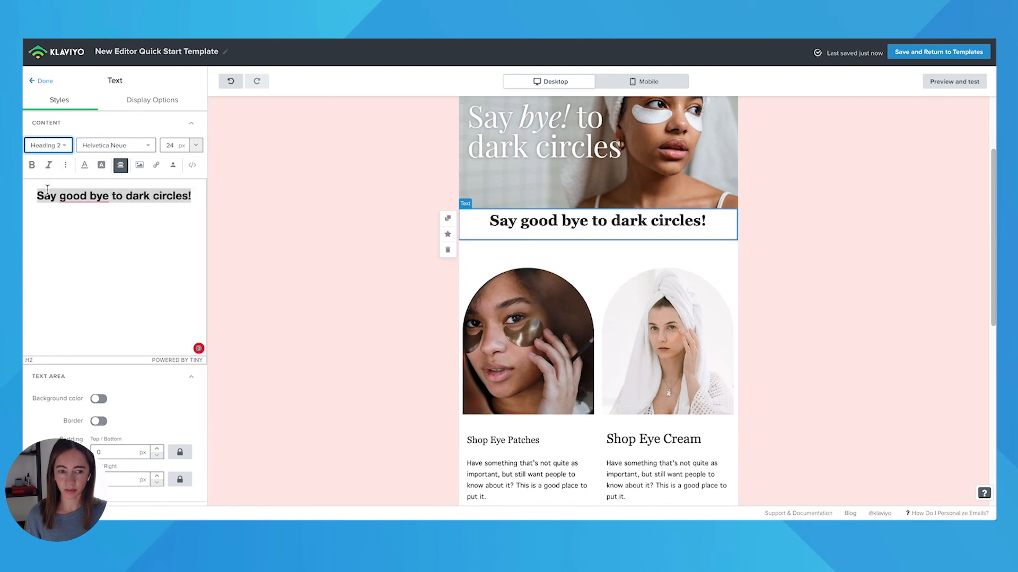
pyautogui.click(109, 231)
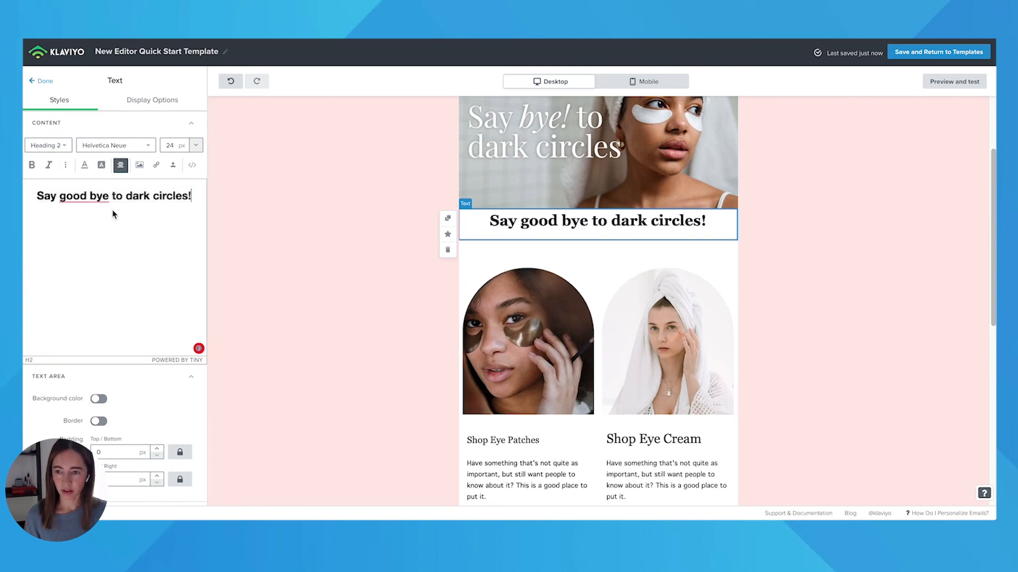
pyautogui.click(46, 82)
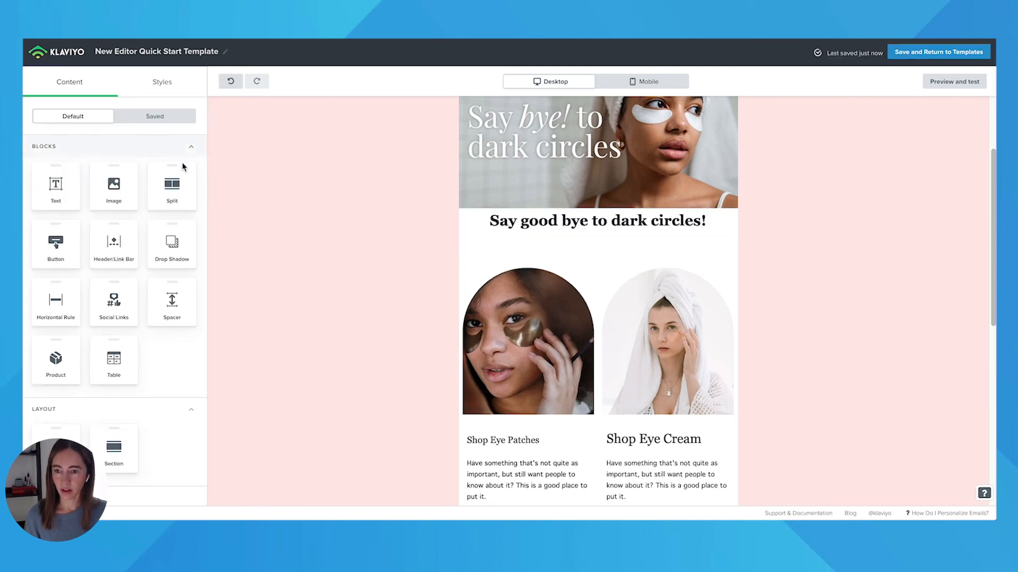
# Insert a spacer above the dark circles heading and place a copy of the Shop Eye Patches column's button below that heading
pyautogui.moveTo(165, 309); pyautogui.dragTo(560, 224)
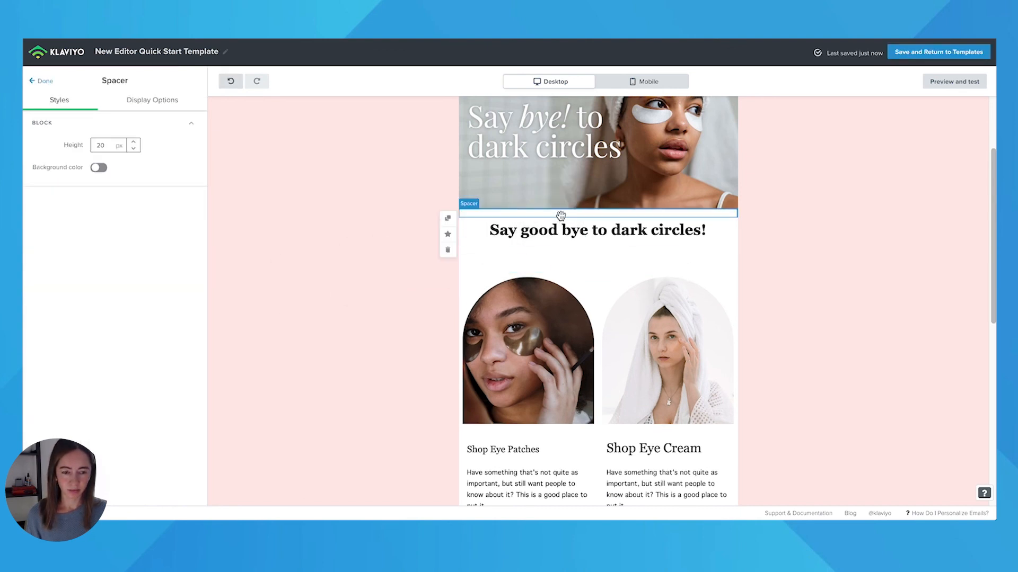
pyautogui.scroll(-2, 598, 312)
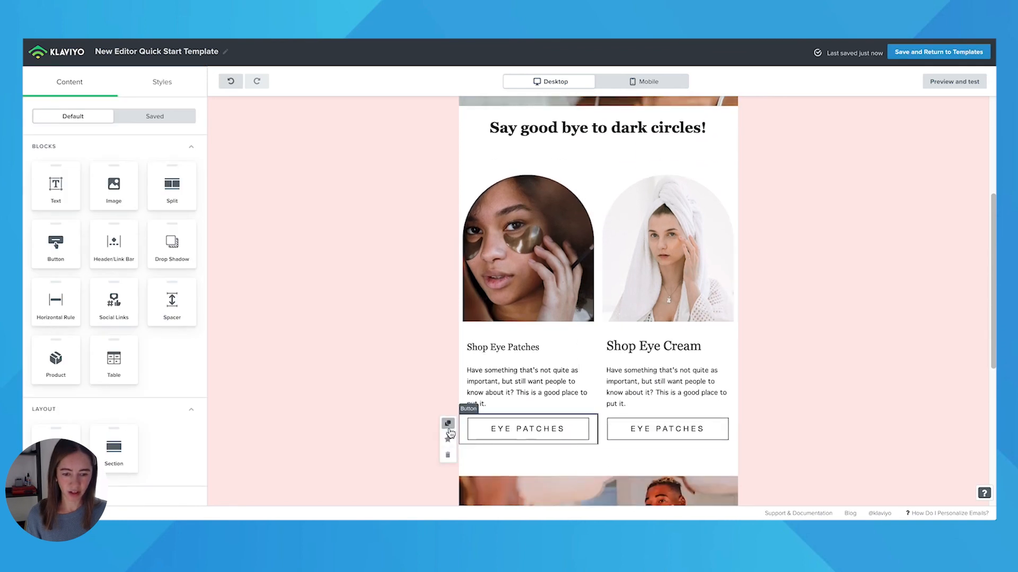
pyautogui.click(448, 425)
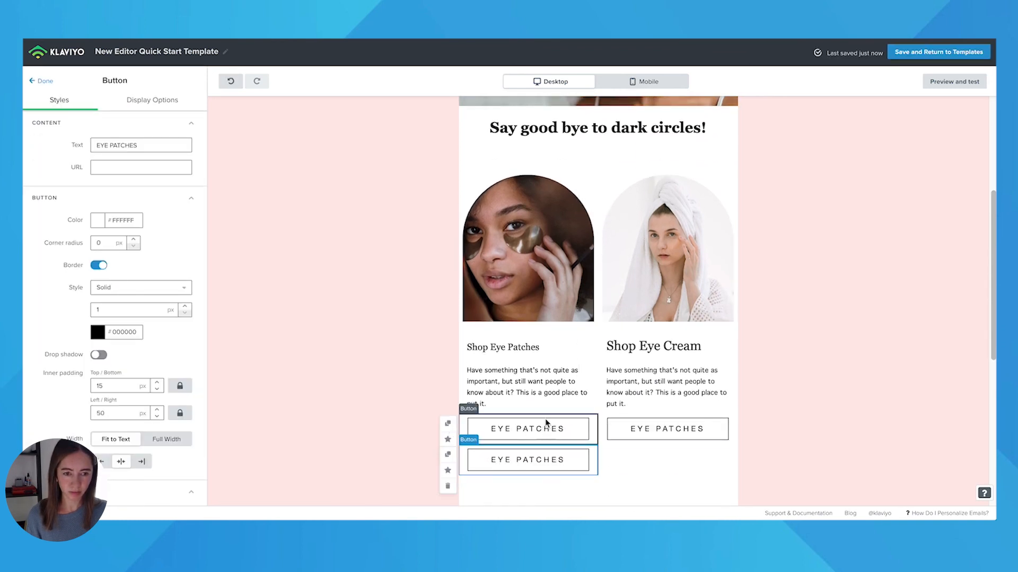
pyautogui.moveTo(546, 422); pyautogui.dragTo(618, 142)
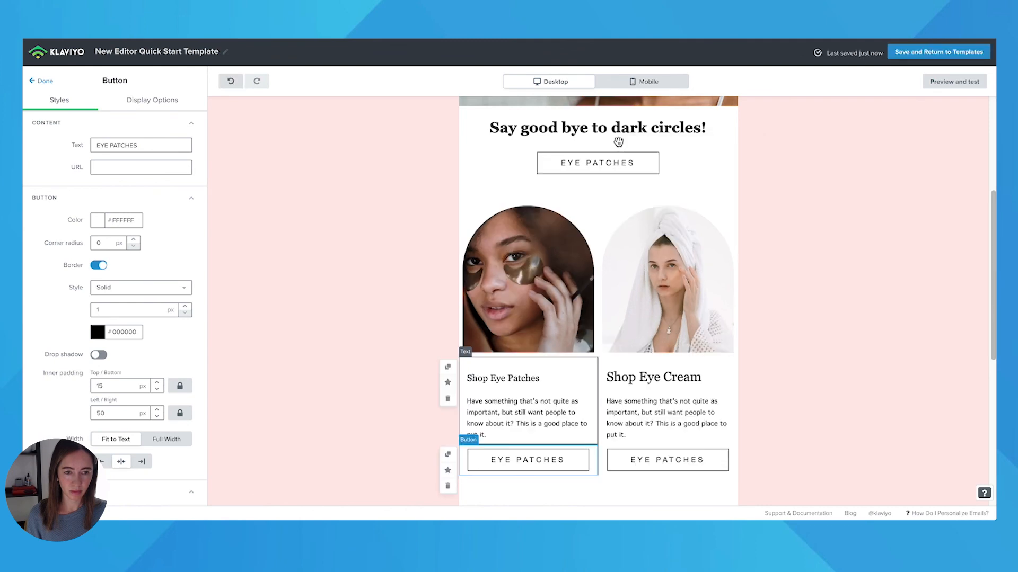
pyautogui.scroll(3, 781, 246)
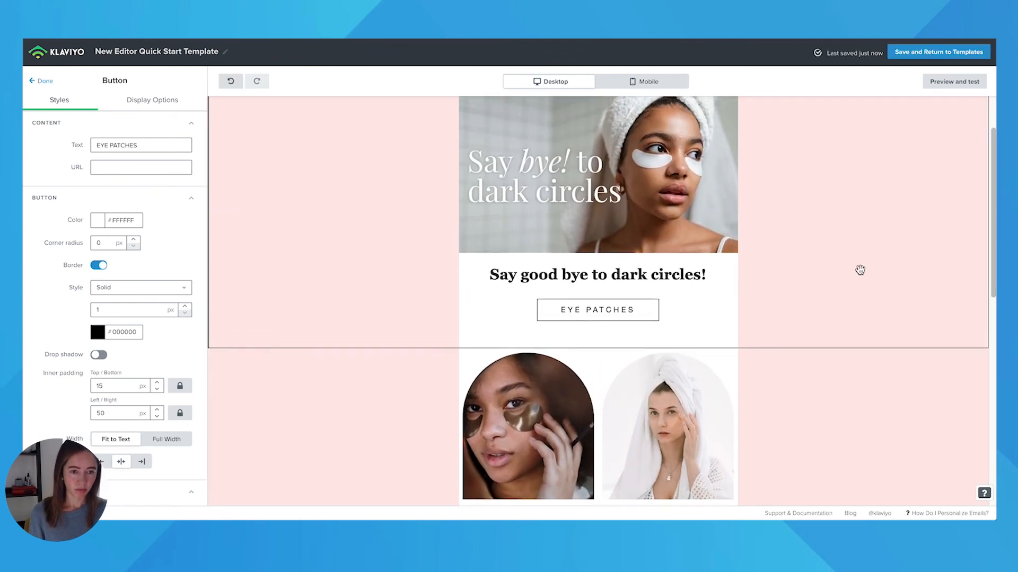
pyautogui.scroll(-10, 860, 270)
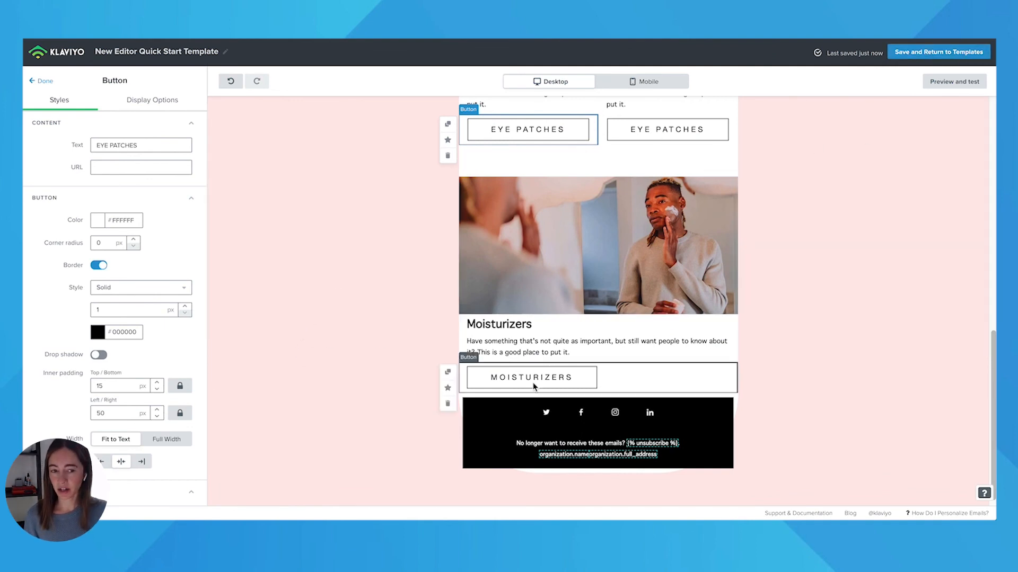
pyautogui.scroll(4, 534, 377)
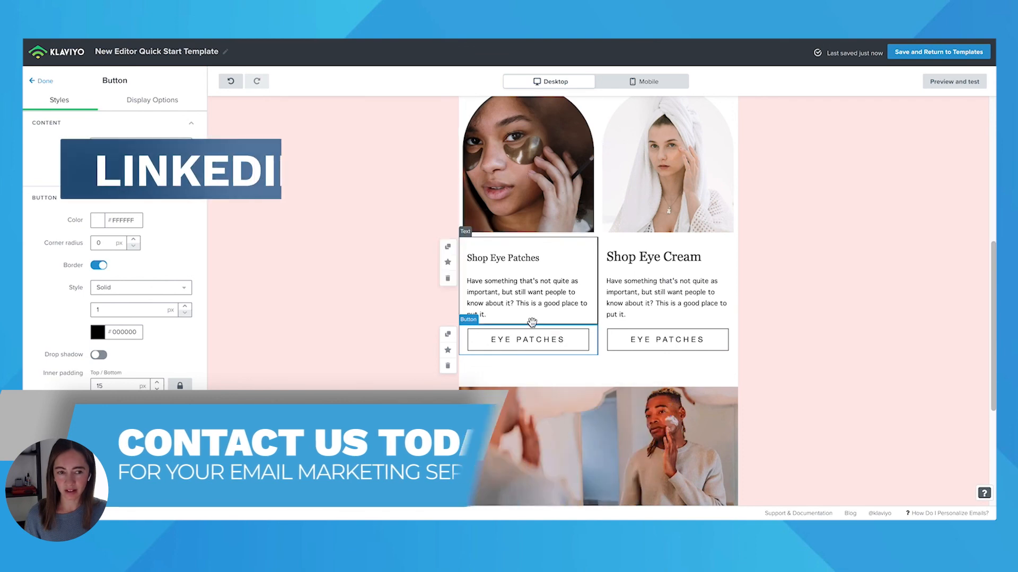
pyautogui.scroll(6, 530, 191)
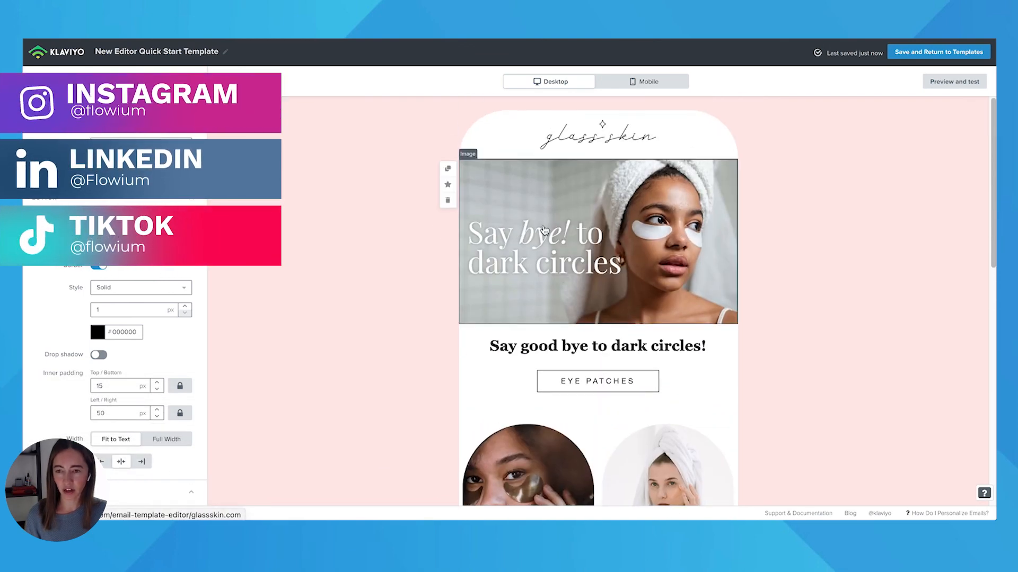